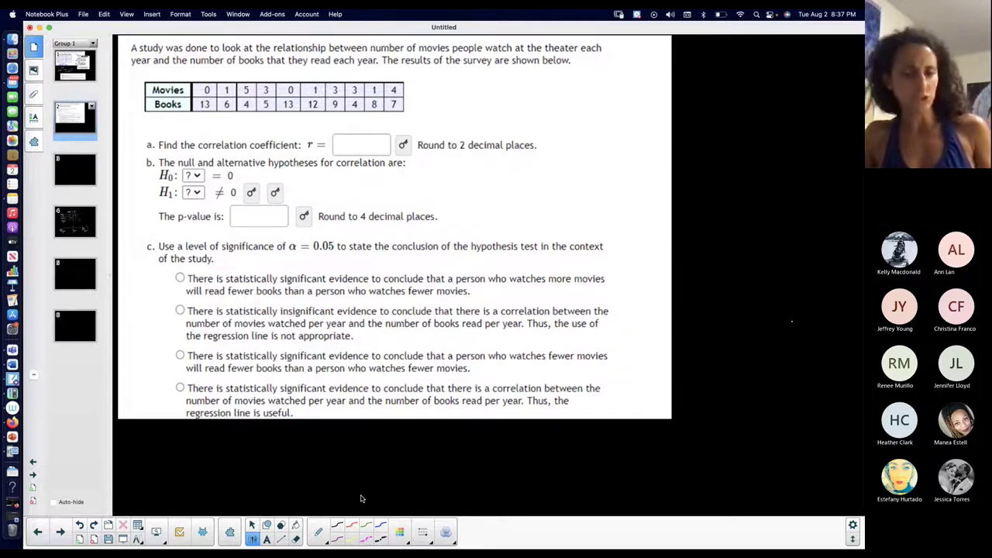
Step: Handwrite x and L1 beside the Movies row and y and L2 beside the Books row with the blue pen
left_click(420, 532)
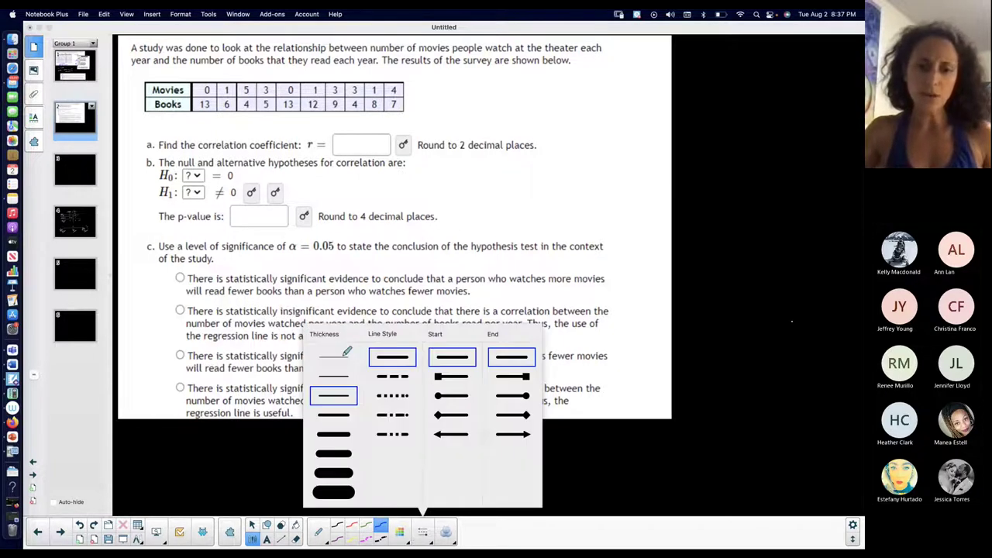
left_click(348, 353)
left_click(478, 525)
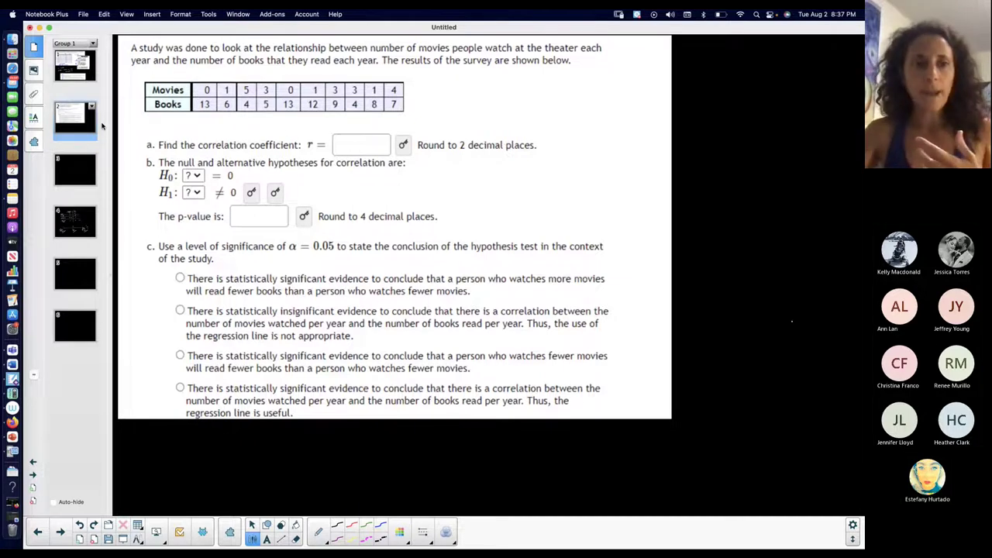
left_click_drag(133, 83, 133, 124)
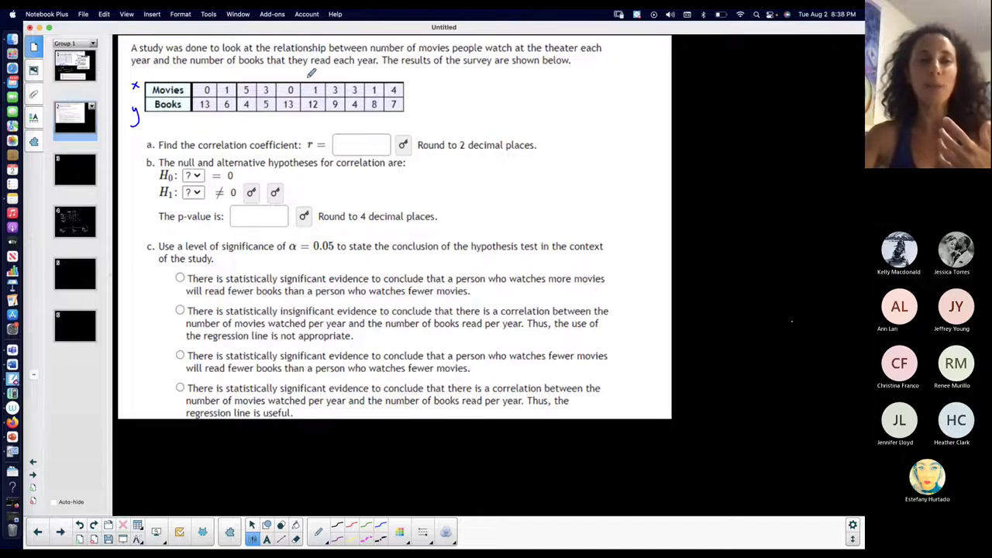
left_click_drag(406, 79, 425, 107)
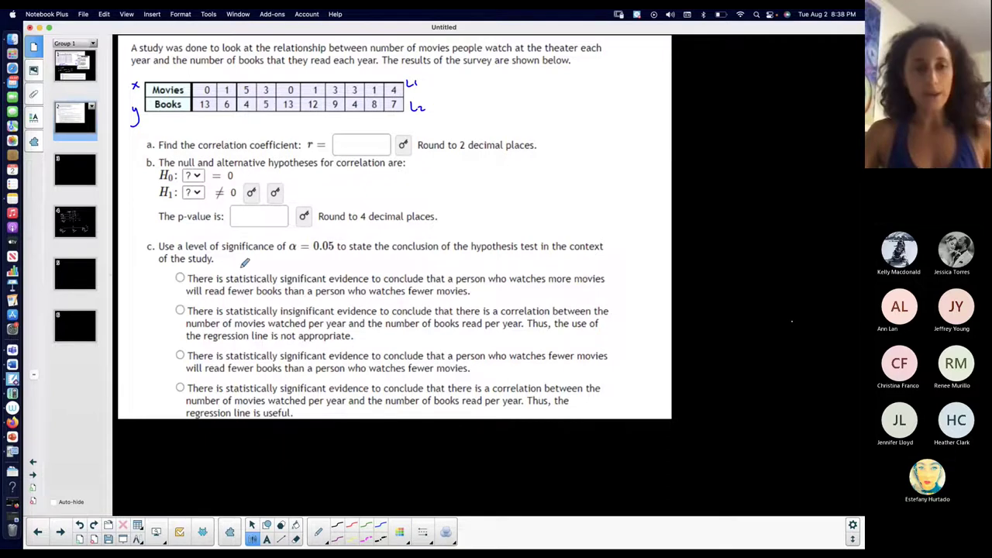
Step: Switch to the TI-SmartView CE calculator and open its statistics list editor
key("super+Tab")
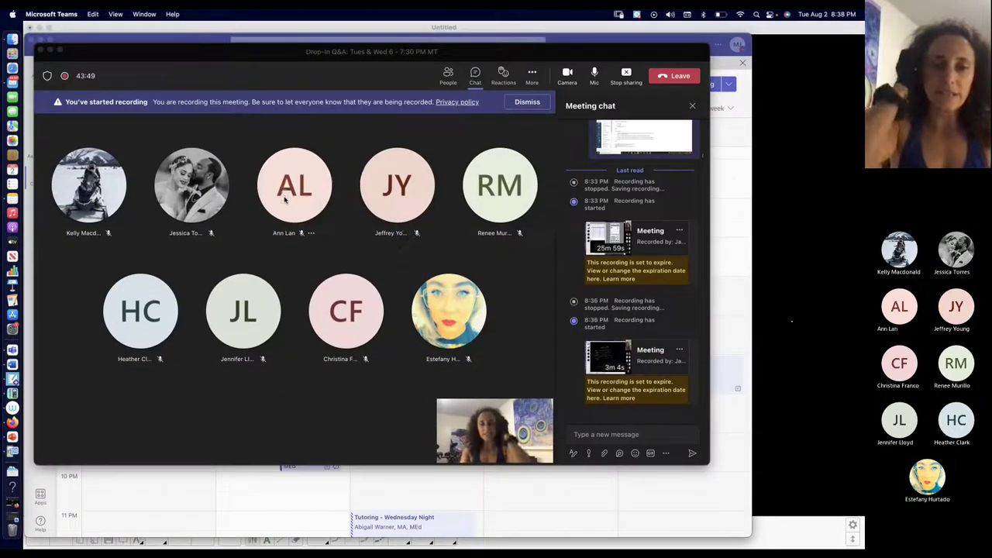
key("super+Tab")
key("super+Tab")
key("super+Tab")
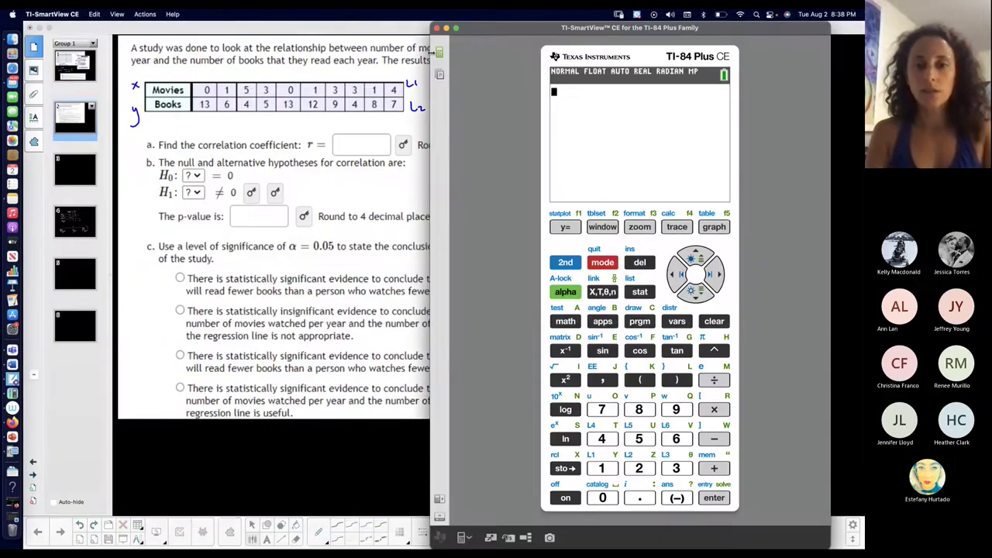
left_click(638, 294)
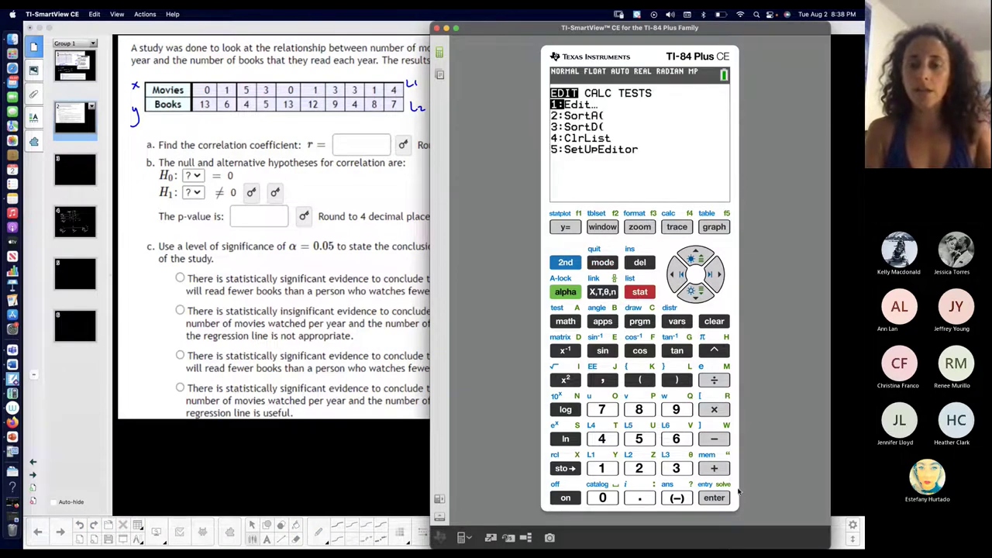
left_click(713, 498)
Step: Clear all existing data from lists L2 and L1
left_click(695, 257)
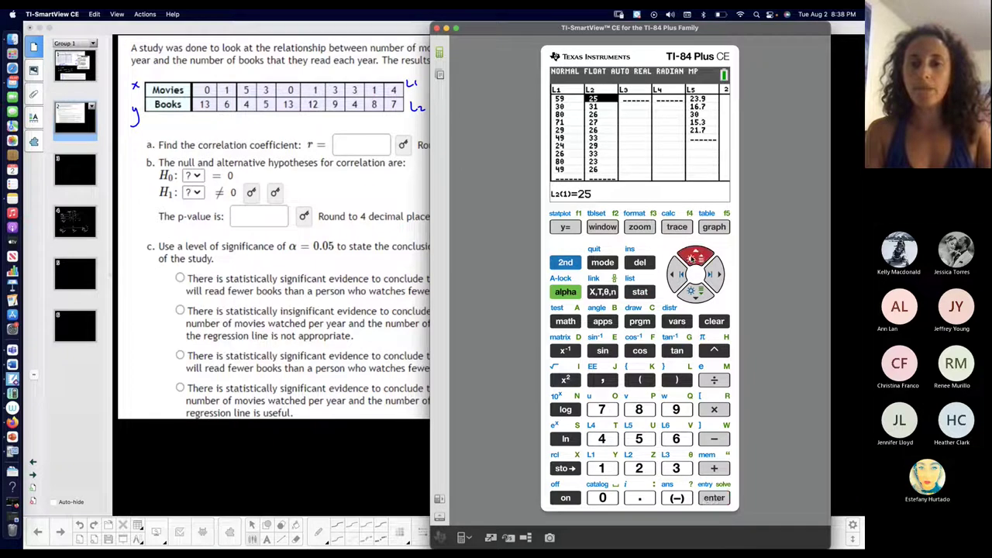
left_click(714, 321)
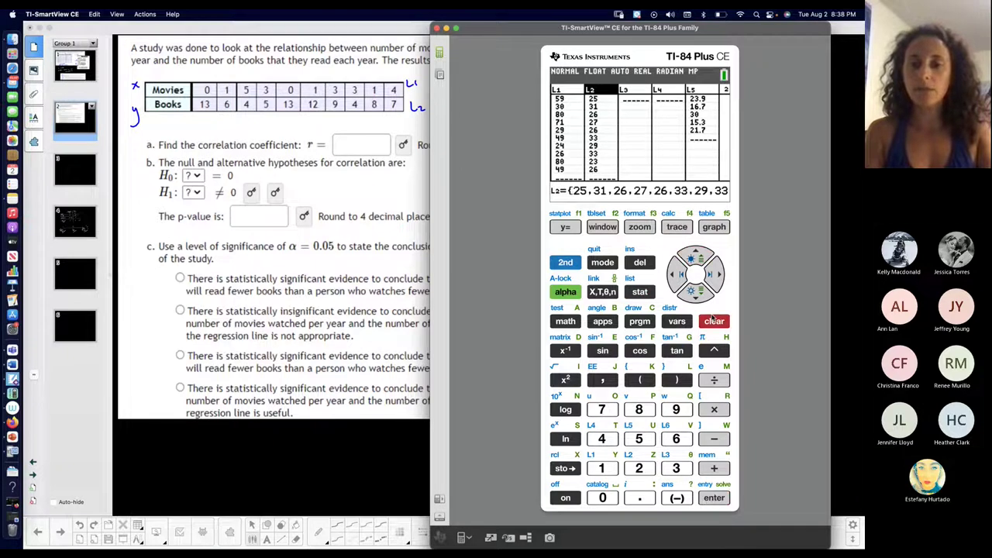
left_click(713, 497)
key("Left")
key("Up")
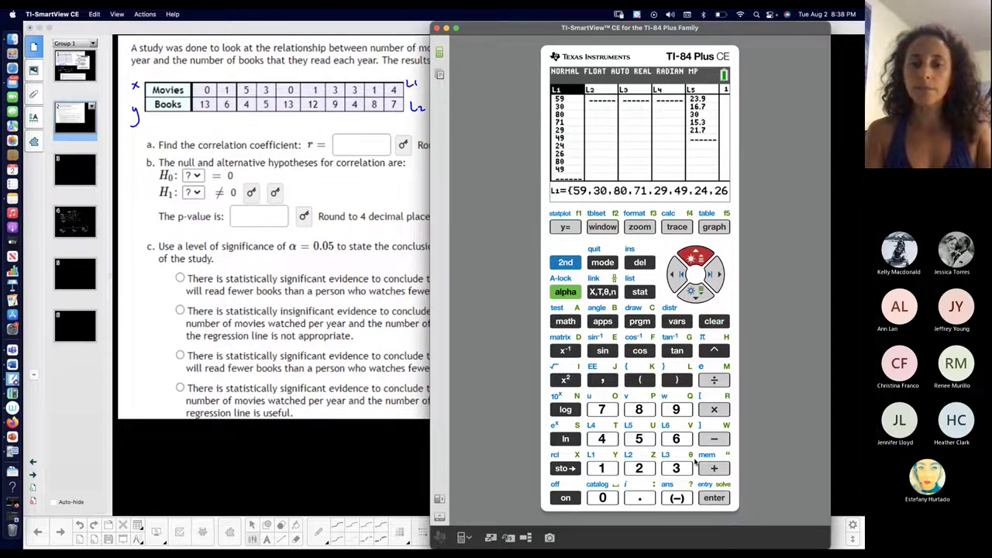
left_click(707, 321)
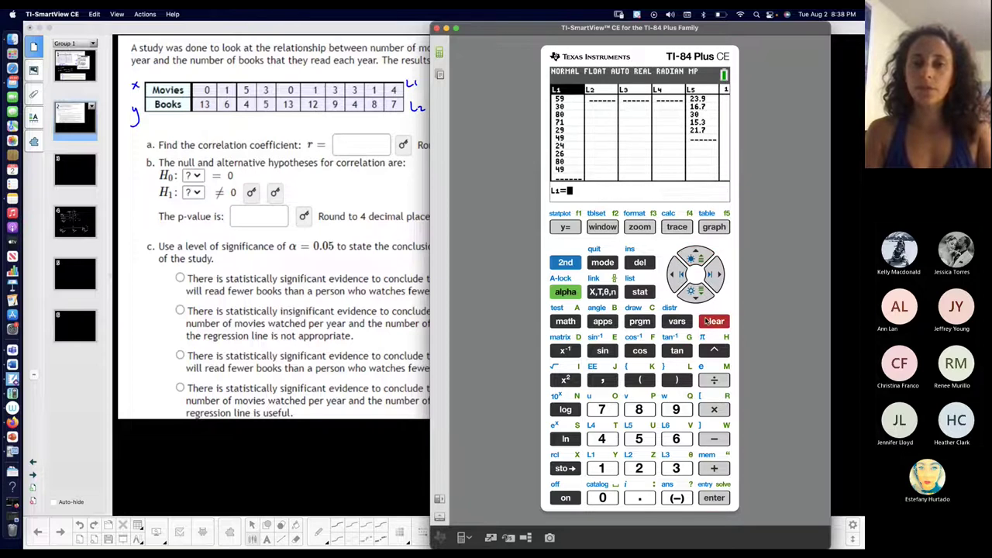
left_click(713, 498)
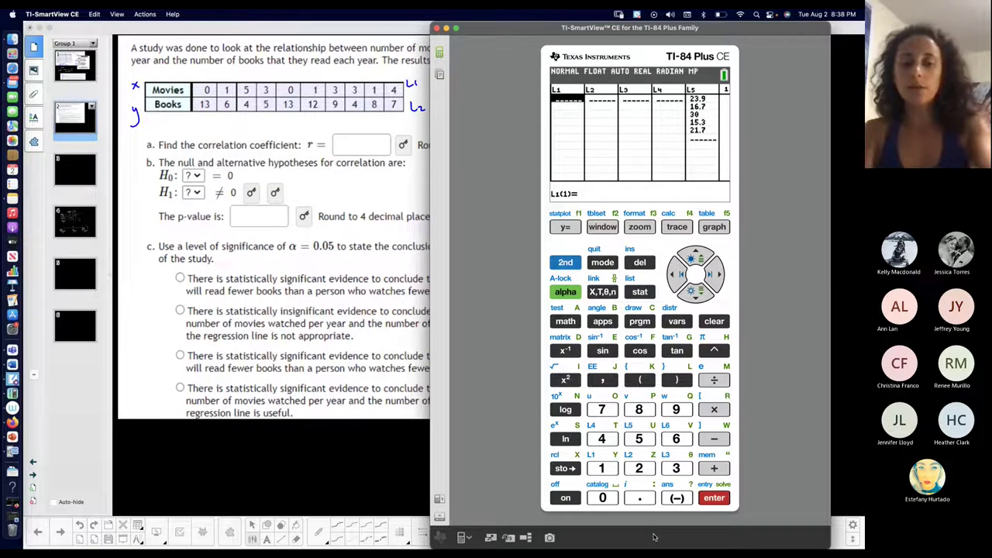
Step: Enter the Movies data in L1: 0, 1, 5, 3, 0, 1, 3, 3, 1, 4
type("0")
key("Return")
type("1")
key("Return")
type("5")
key("Return")
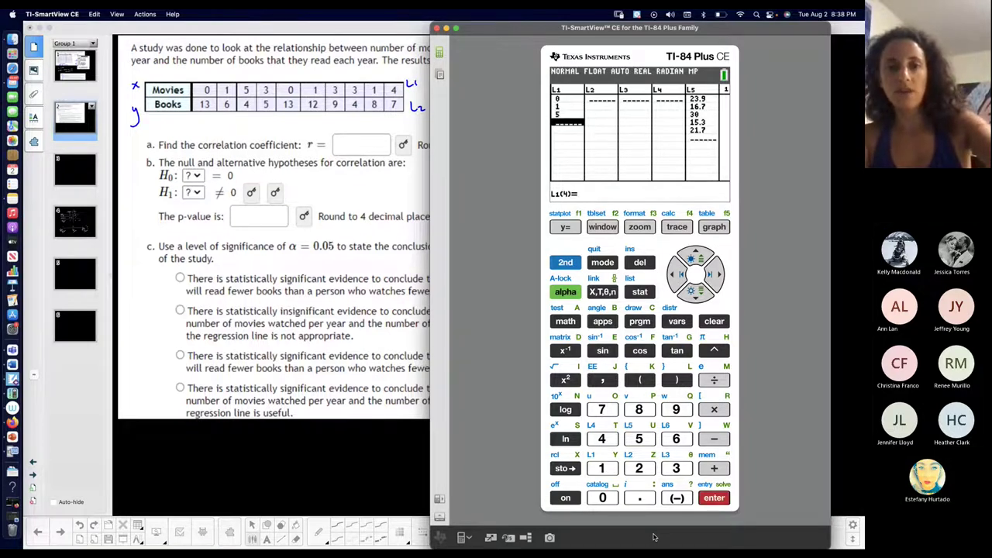
type("3")
key("Return")
type("0")
key("Return")
type("1")
key("Return")
type("3")
key("Return")
type("3")
key("Return")
type("1")
key("Return")
type("4")
key("Return")
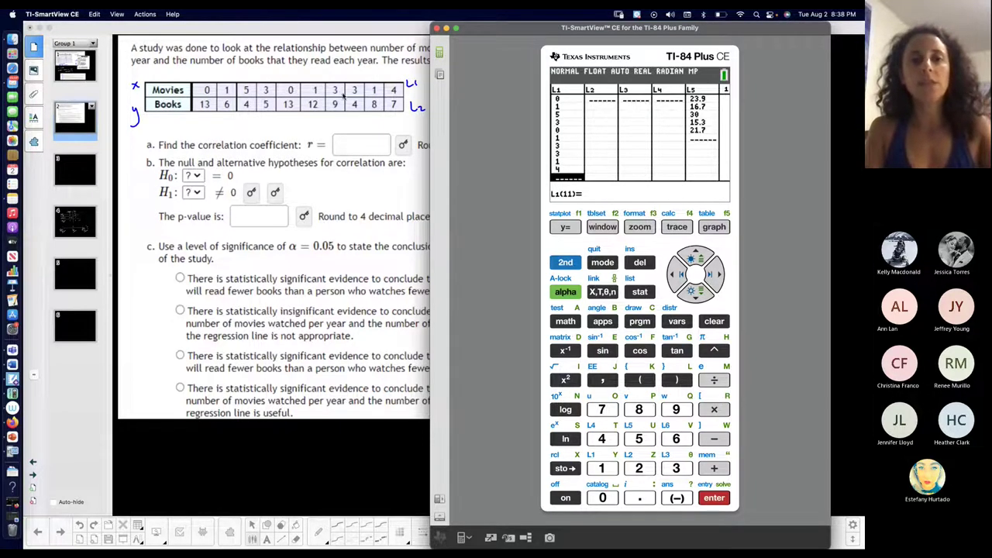
Step: Enter the Books data in L2: 13, 6, 4, 5, 13, 12, 9, 4, 8, 7
key("Right")
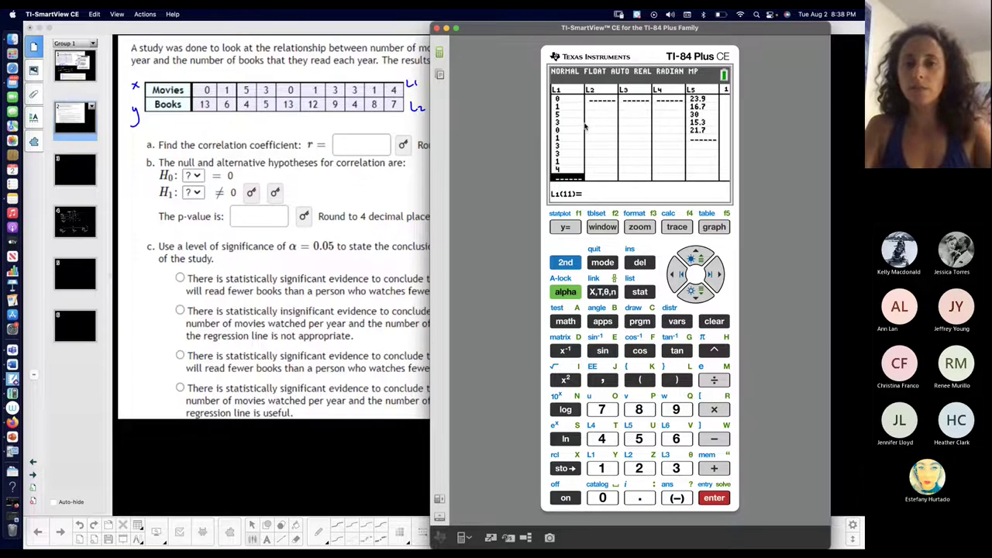
type("1")
key("Return")
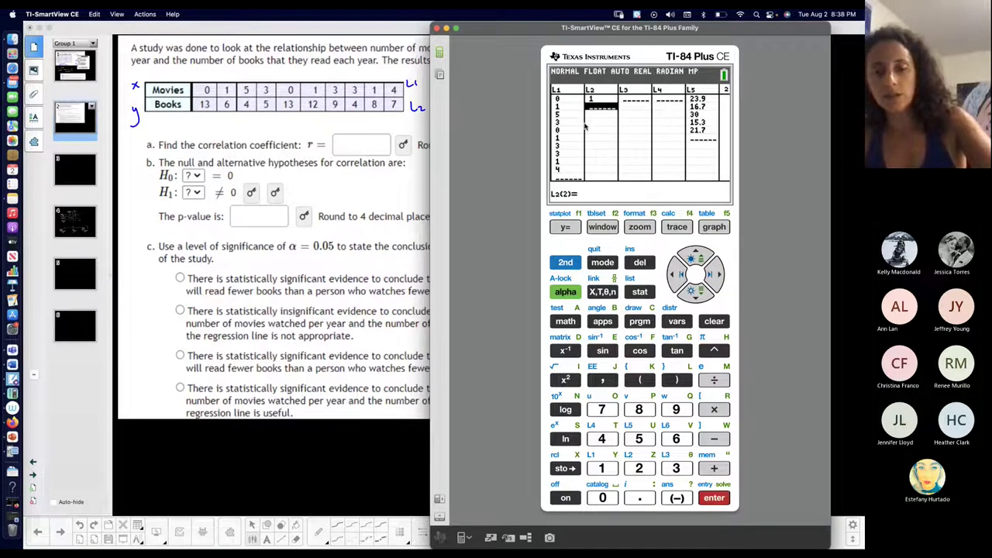
key("Up")
type("3 ")
type("6")
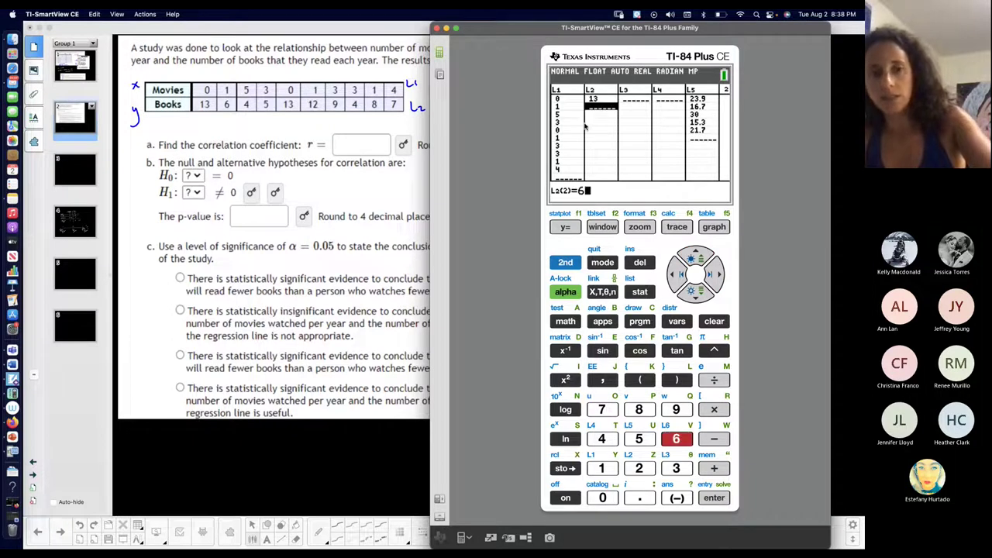
key("Return")
type("4")
key("Return")
type("5")
key("Return")
type("13")
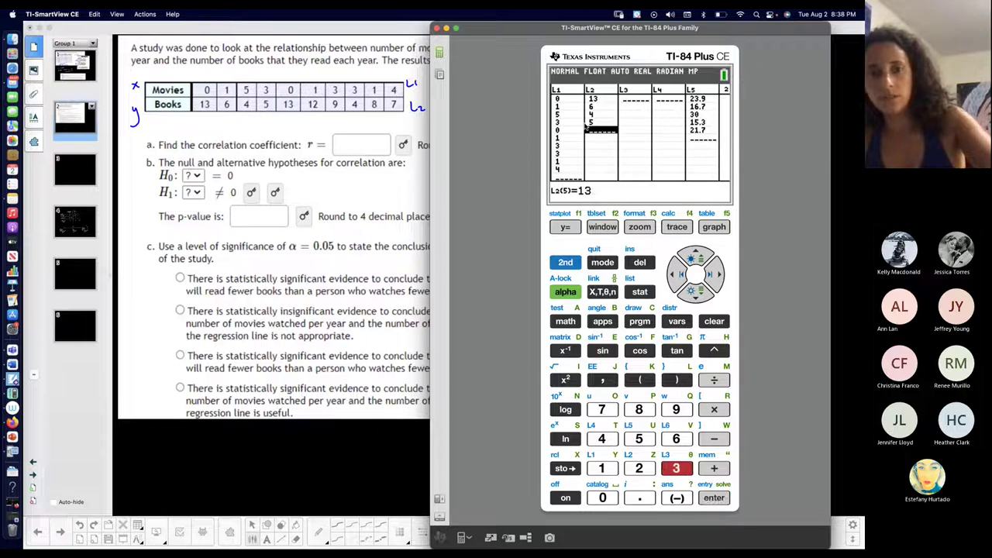
key("Return")
type("12")
key("Return")
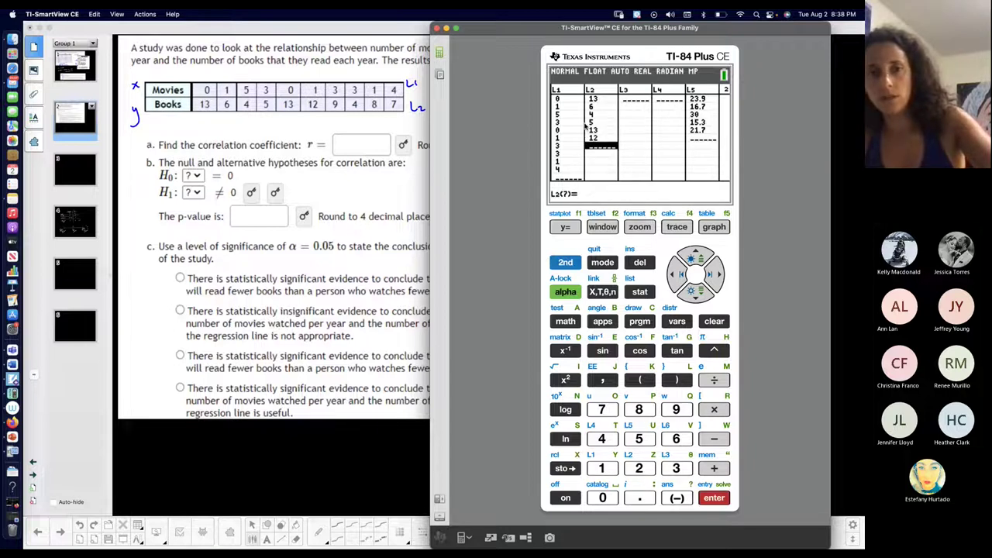
type("9")
key("Return")
type("4")
key("Return")
type("8")
key("Return")
type("7")
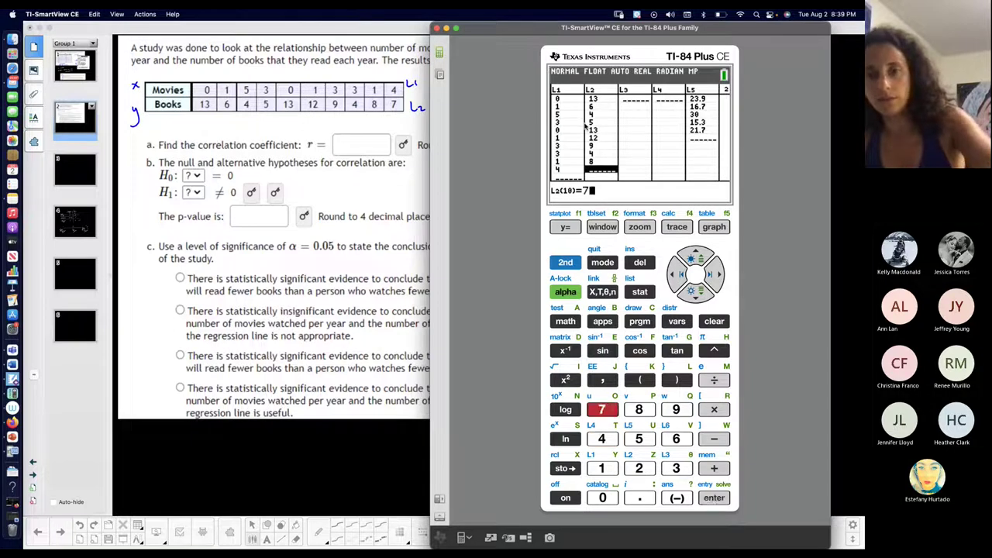
key("Return")
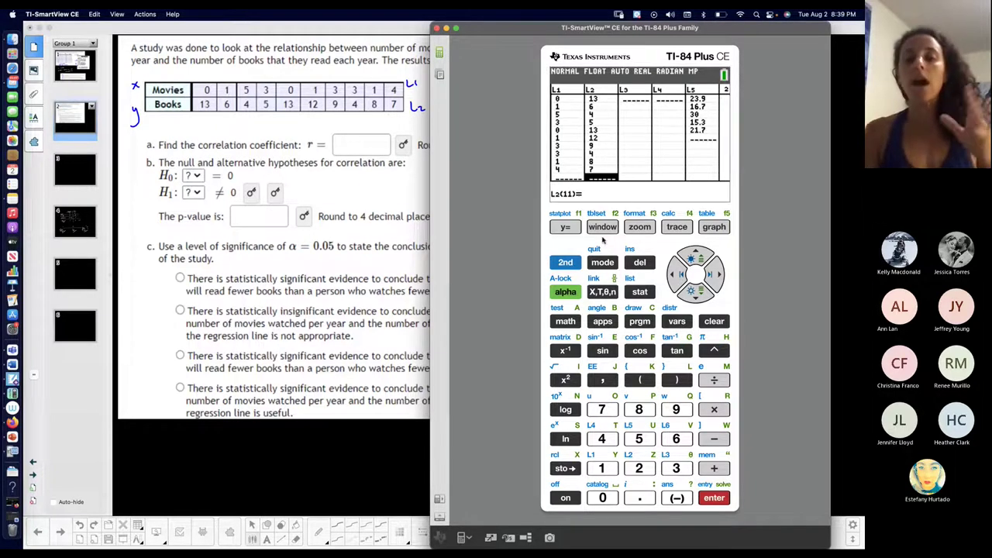
key("super+Tab")
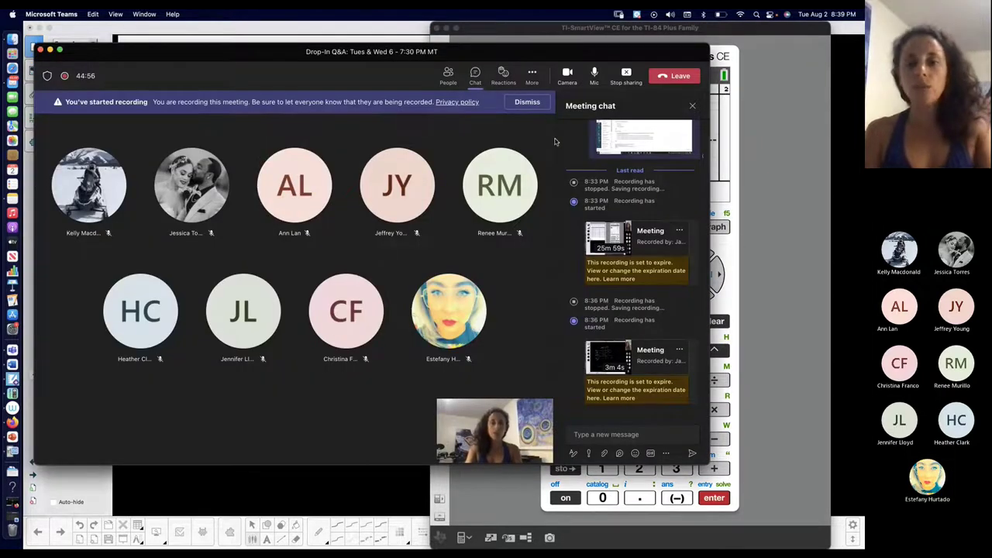
key("super+Tab")
key("super+Tab")
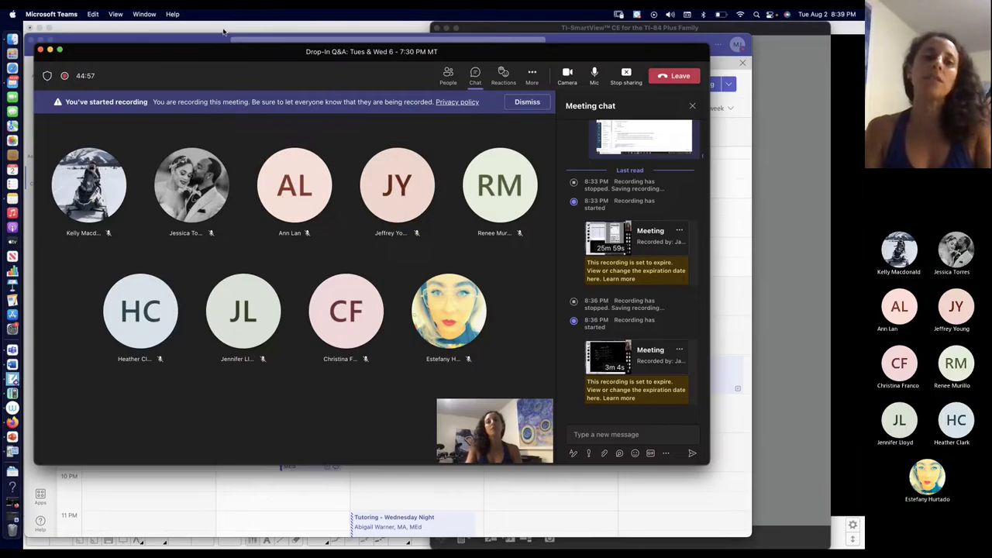
key("super+Tab")
key("super+Tab")
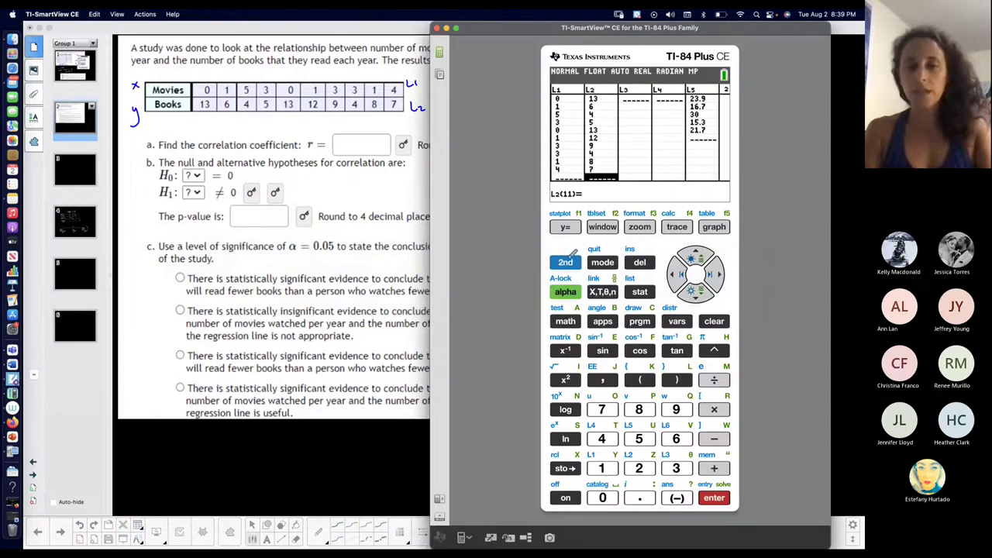
Step: Quit the list editor, open the Plot1 settings and choose the scatter plot type
left_click(569, 258)
left_click(598, 261)
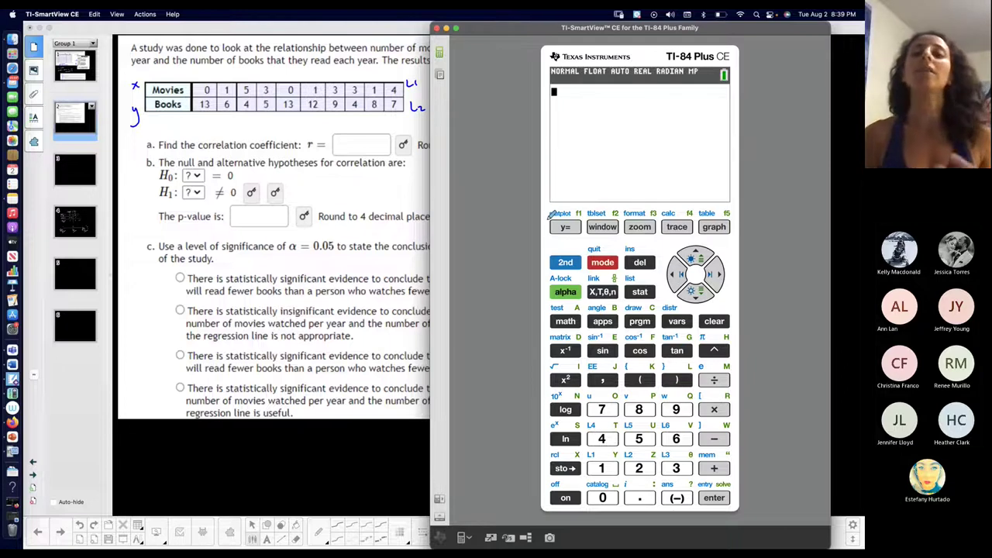
left_click(568, 262)
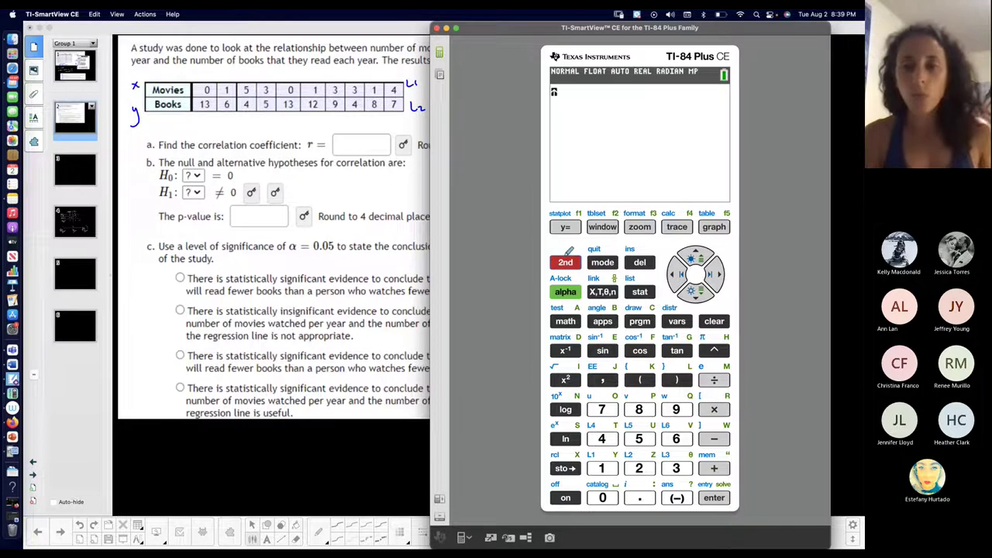
left_click(566, 227)
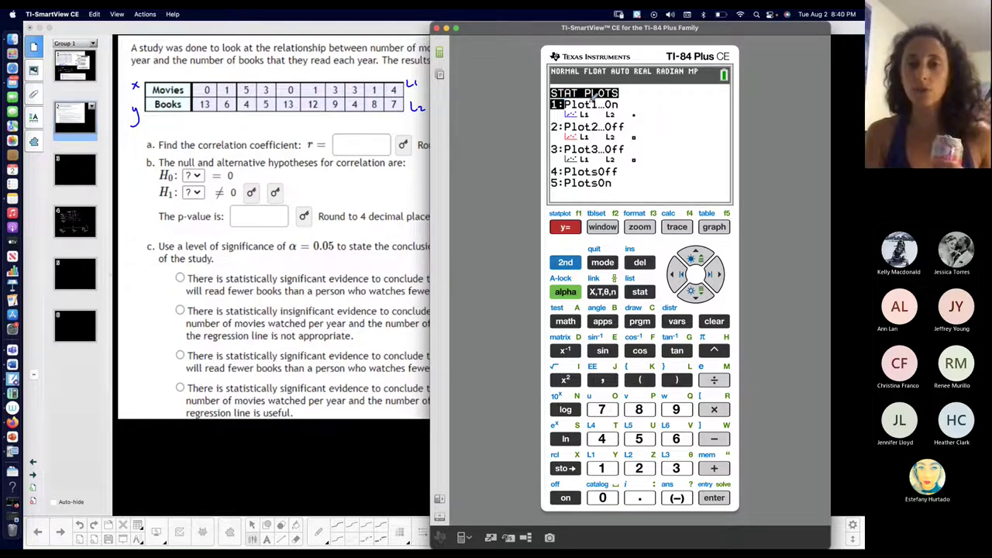
left_click(714, 496)
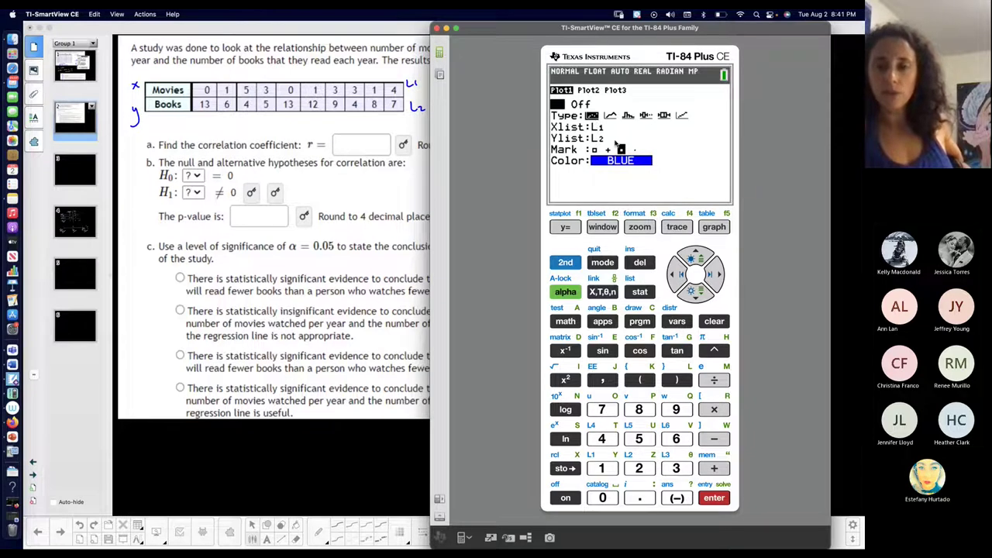
key("Down")
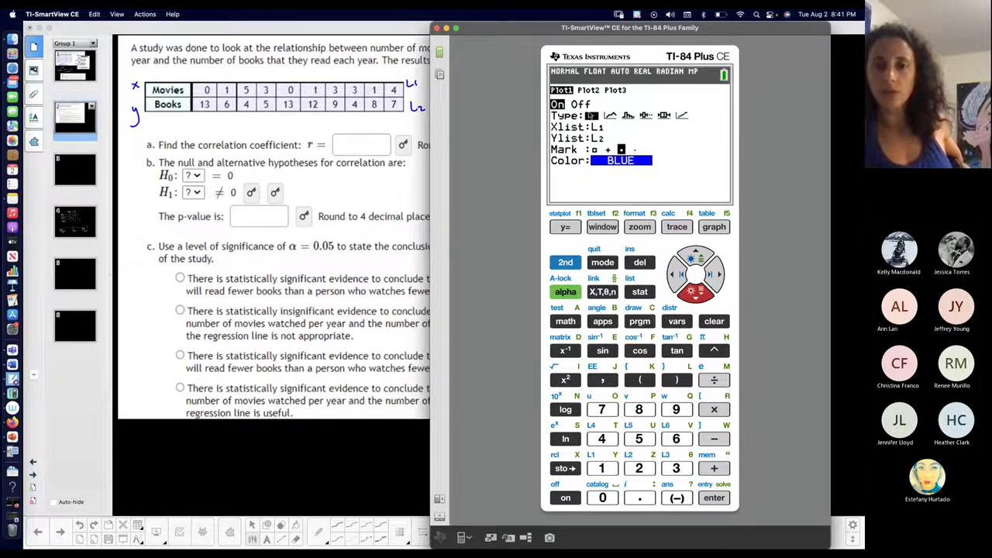
left_click(714, 499)
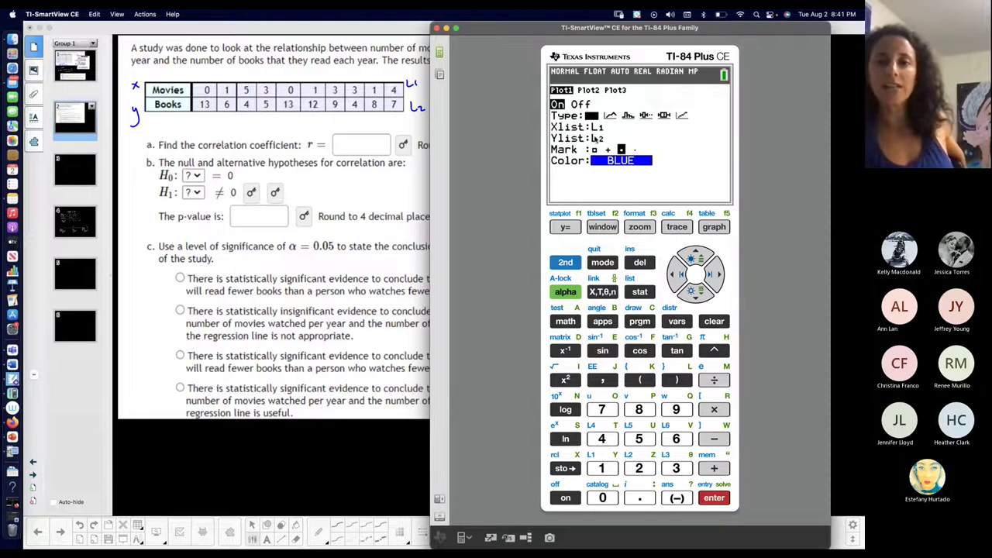
scroll(339, 77, "down", 1)
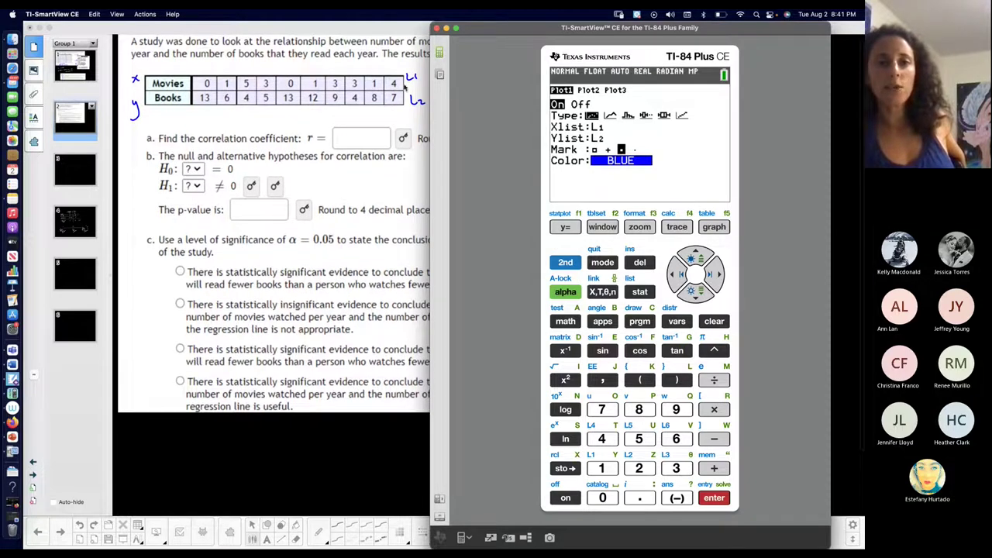
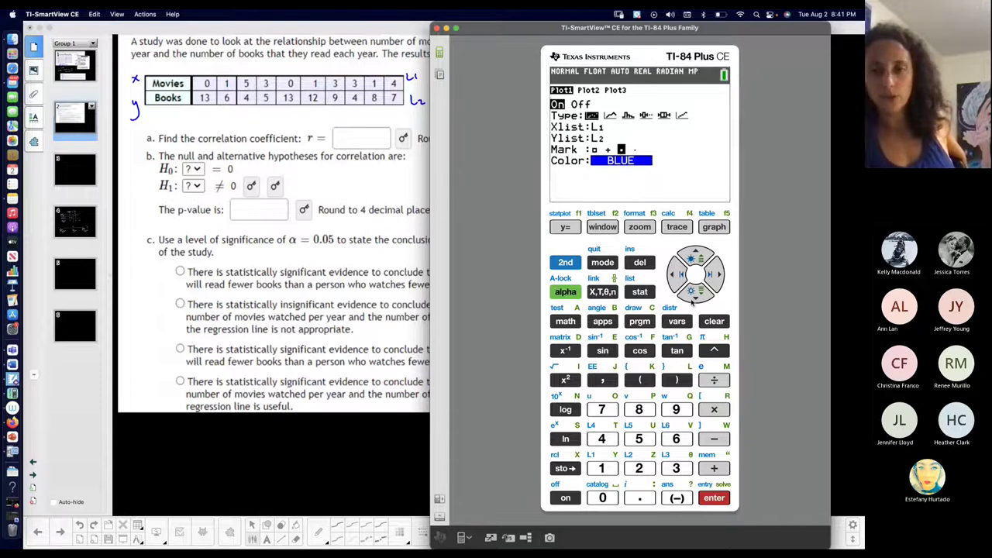
Step: Return to the Plot1 settings, set the mark to the square symbol, and display the graph
left_click(686, 318)
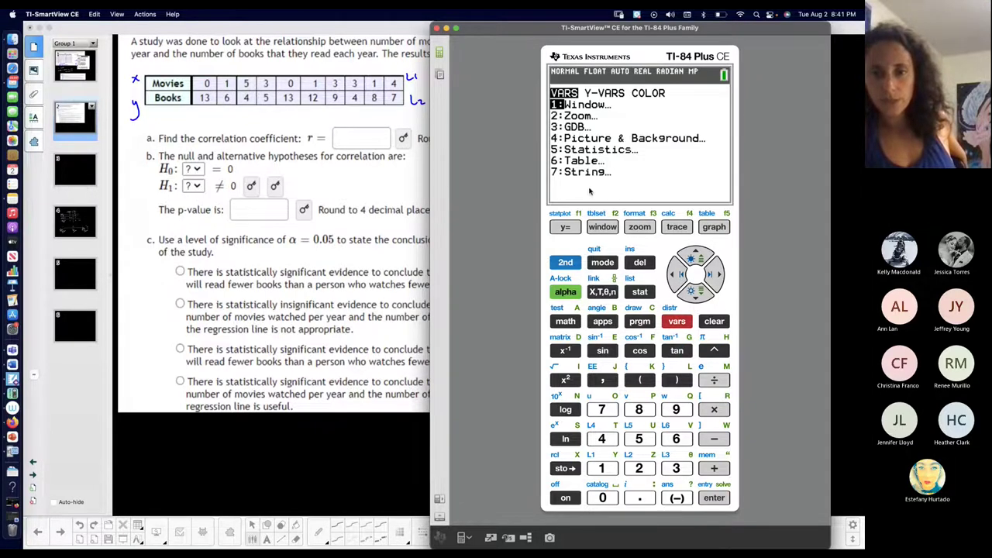
left_click(566, 262)
left_click(565, 226)
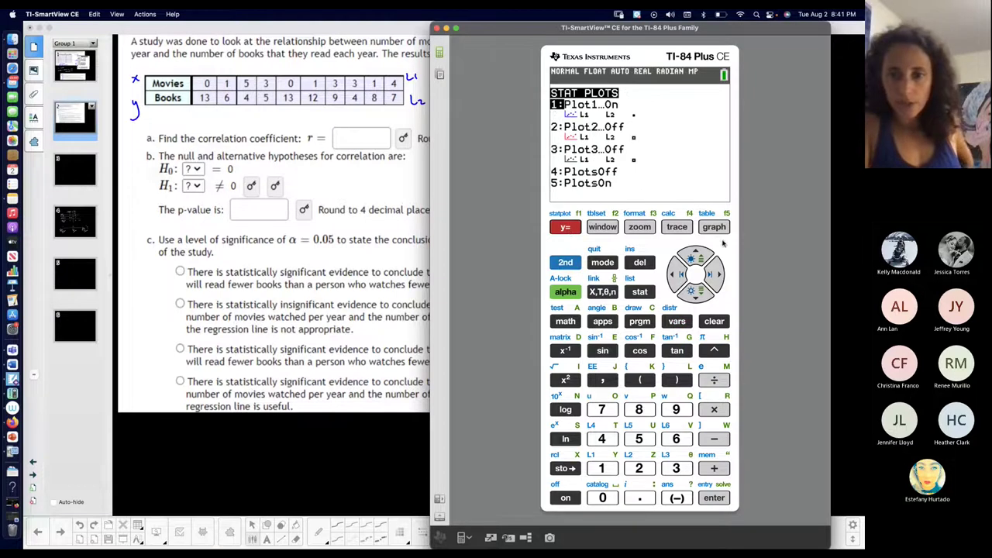
left_click(714, 498)
left_click(696, 292)
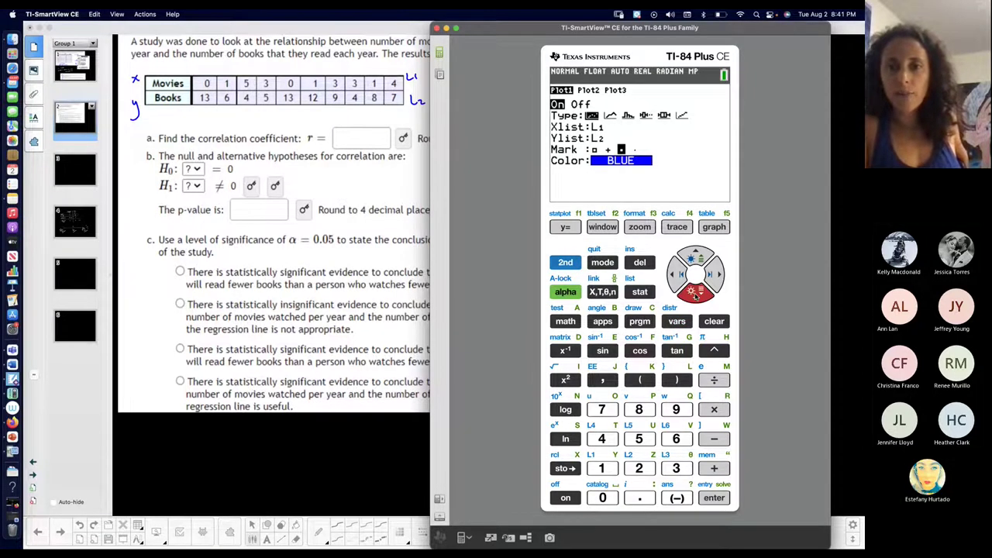
left_click(695, 292)
left_click(695, 291)
left_click(712, 497)
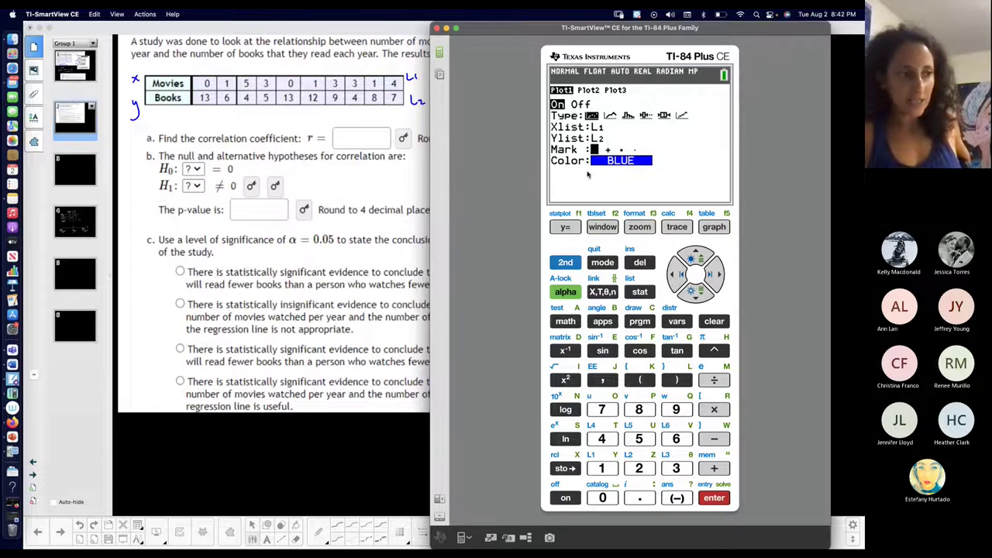
left_click(712, 228)
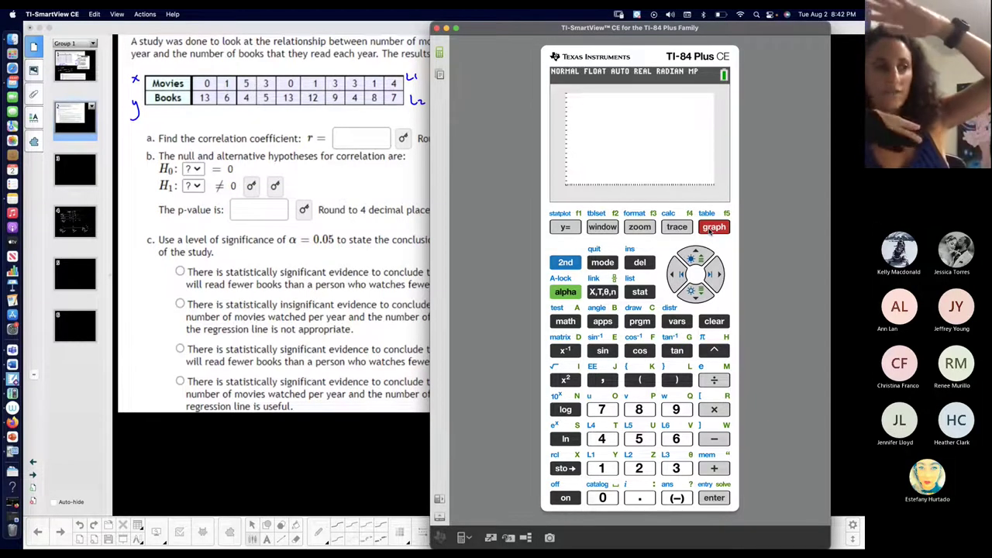
left_click(711, 230)
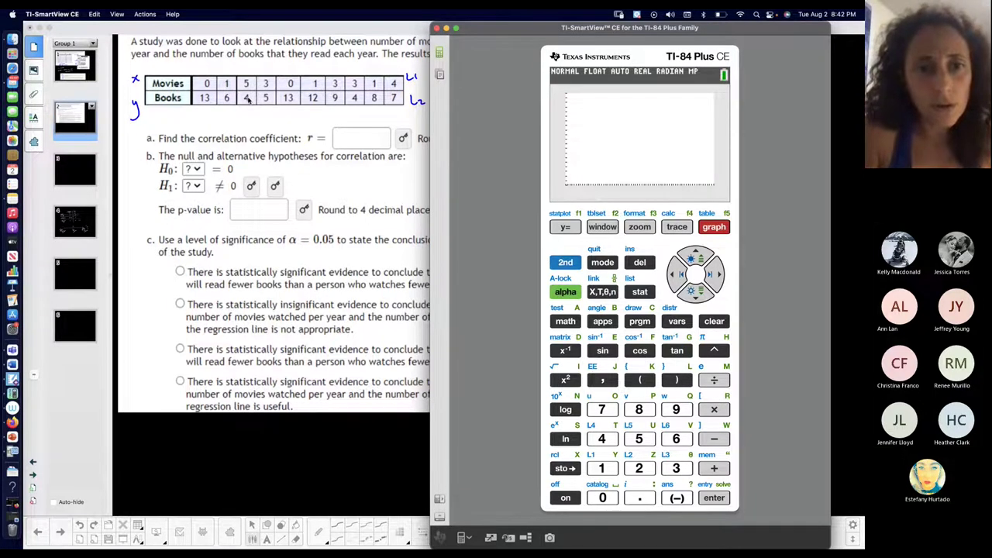
Step: Open the graph window settings and set Xmin to -1 and Xmax to 6
left_click(603, 228)
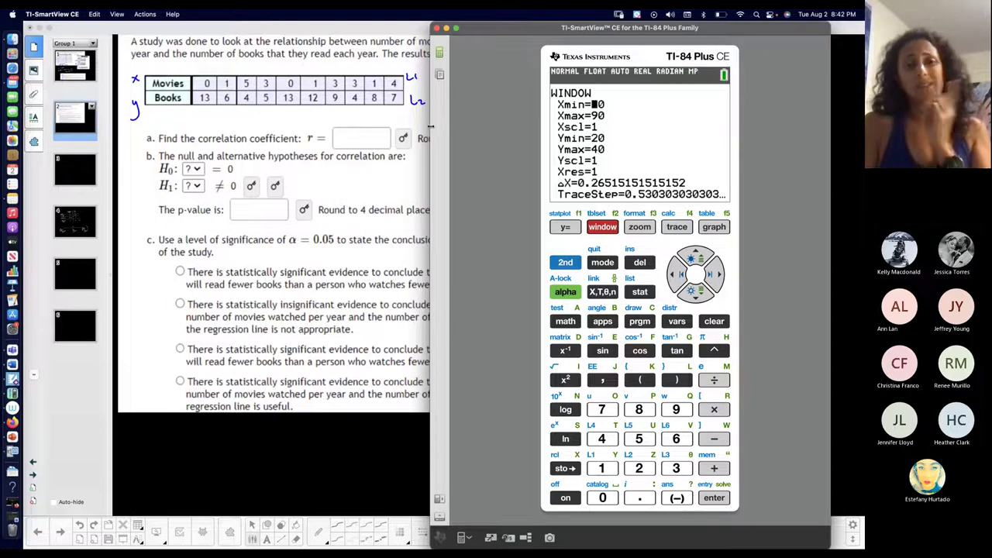
left_click(607, 496)
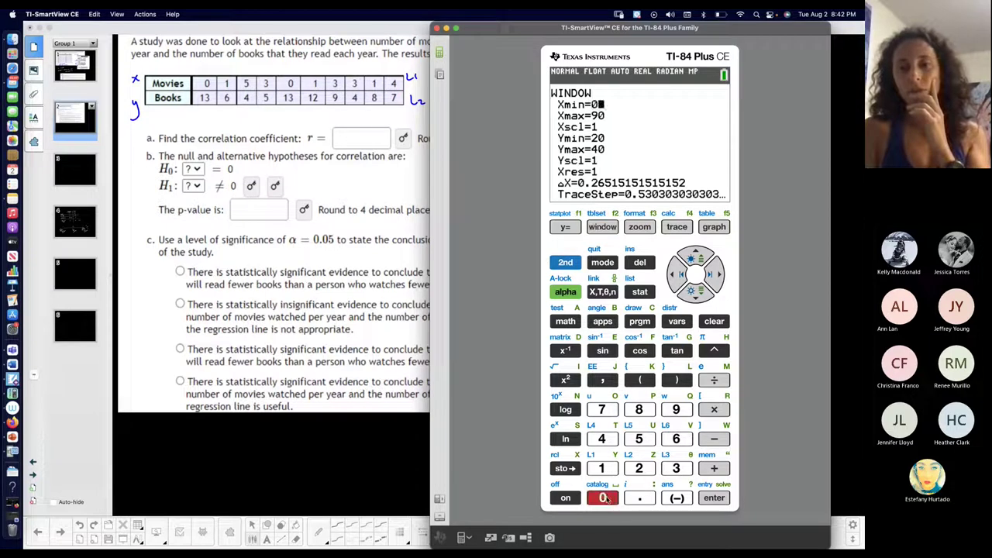
left_click(700, 298)
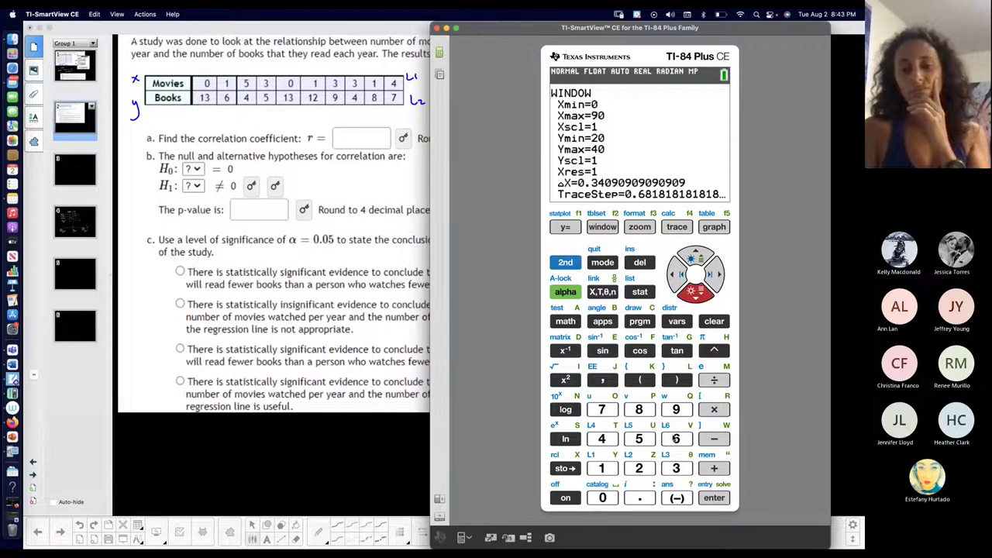
left_click(677, 440)
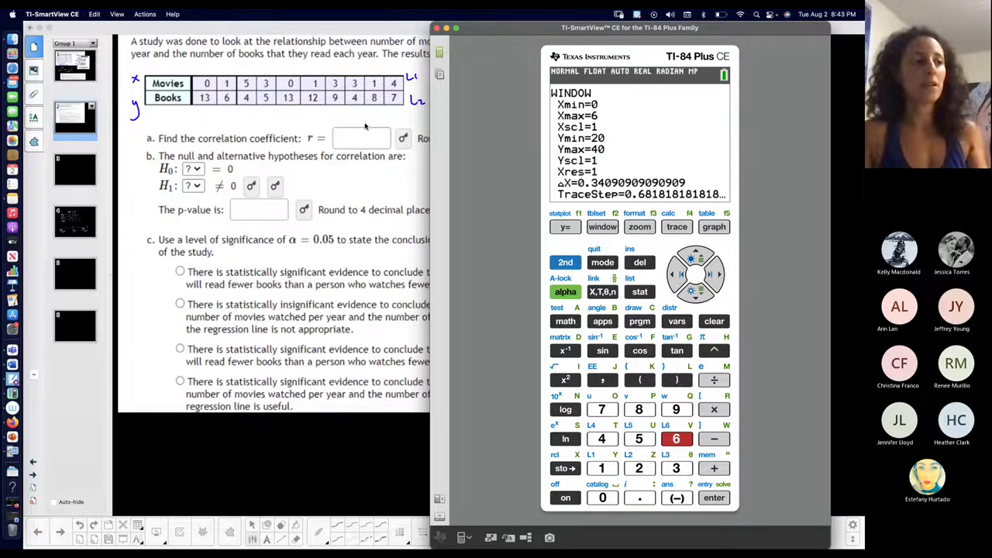
left_click(704, 258)
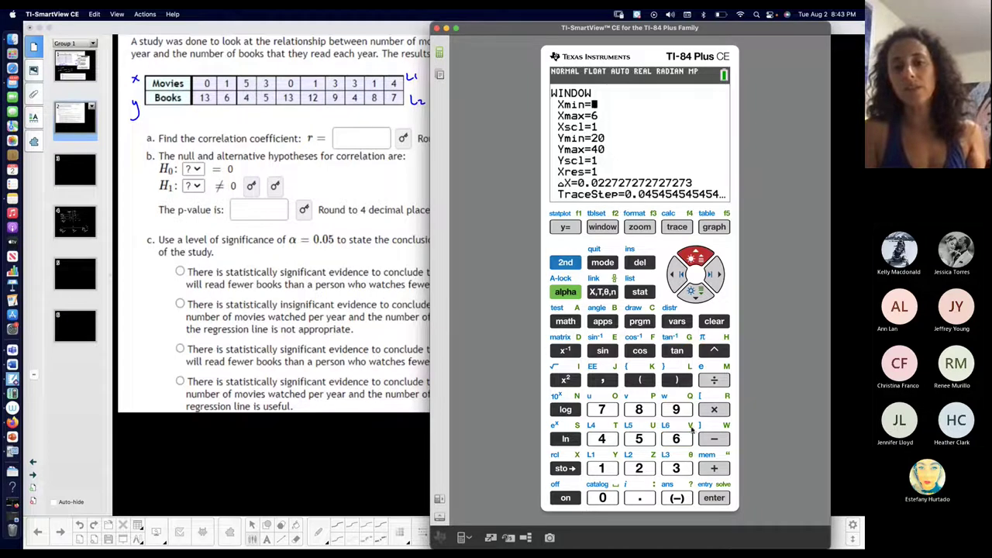
left_click(673, 500)
left_click(608, 477)
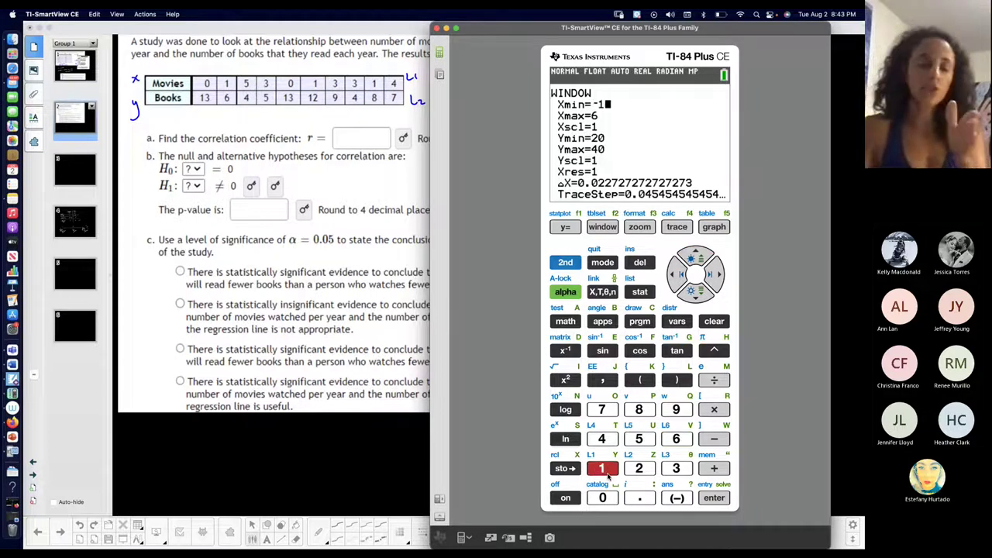
left_click(700, 291)
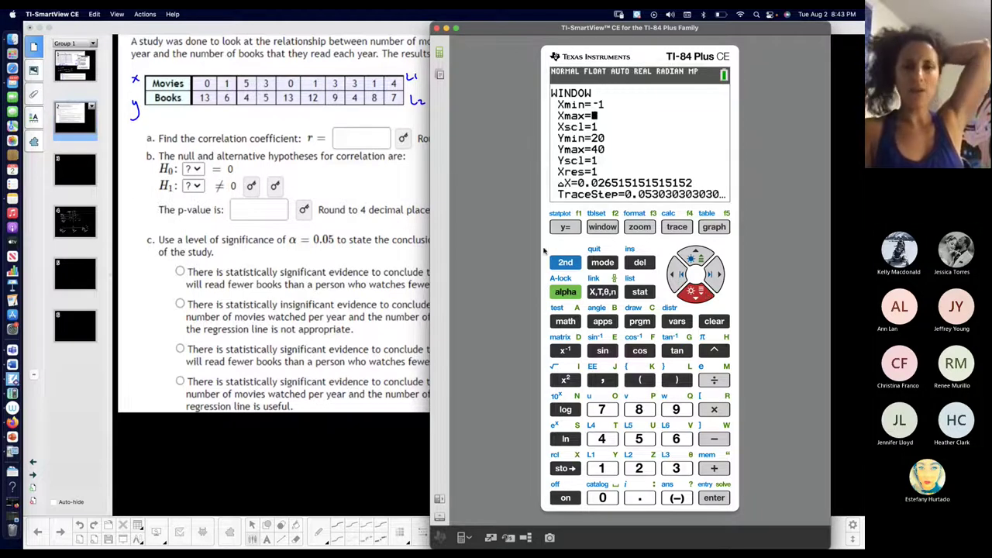
type("6")
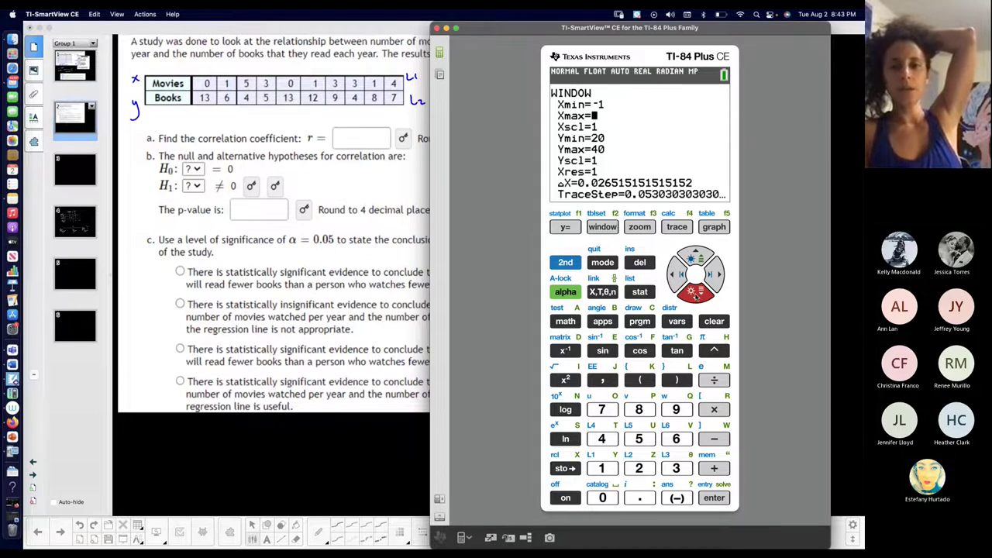
left_click(696, 291)
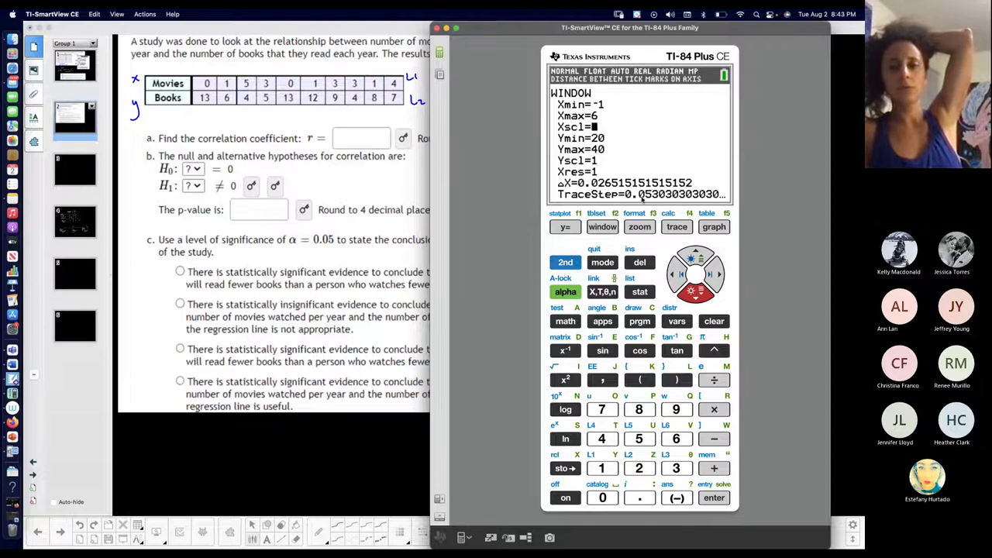
Step: Set Ymin to 0 and Ymax to 15 in the window settings, and graph the scatter plot
left_click(696, 293)
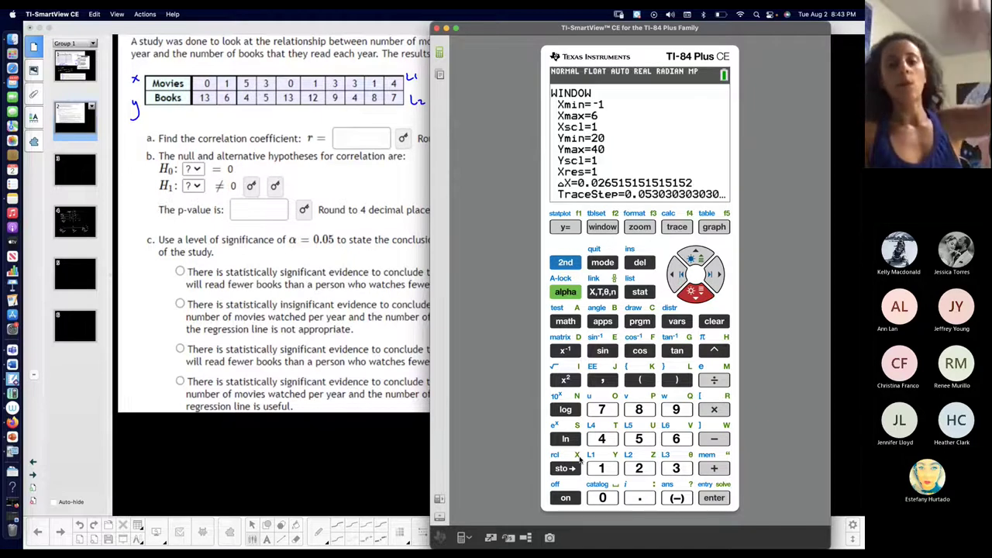
left_click(603, 498)
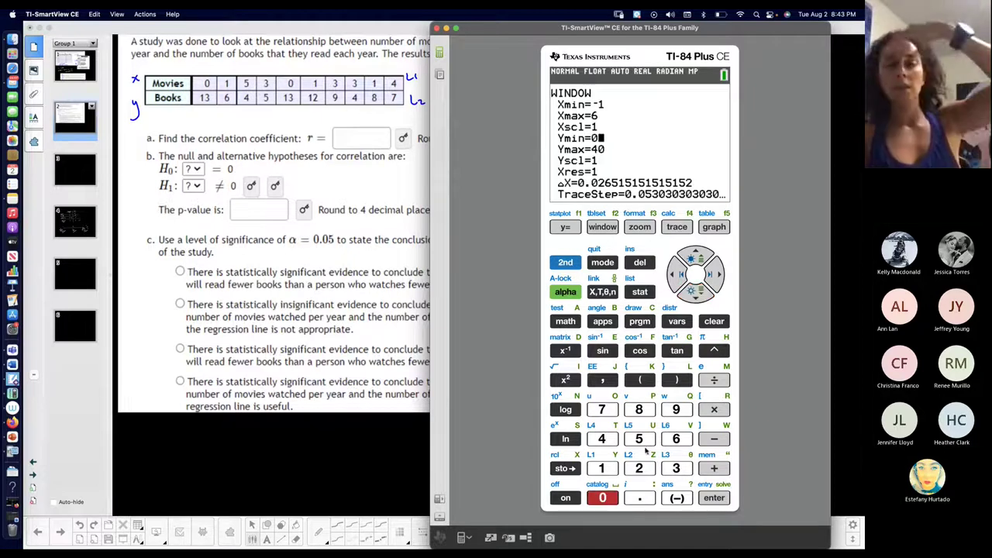
left_click(696, 293)
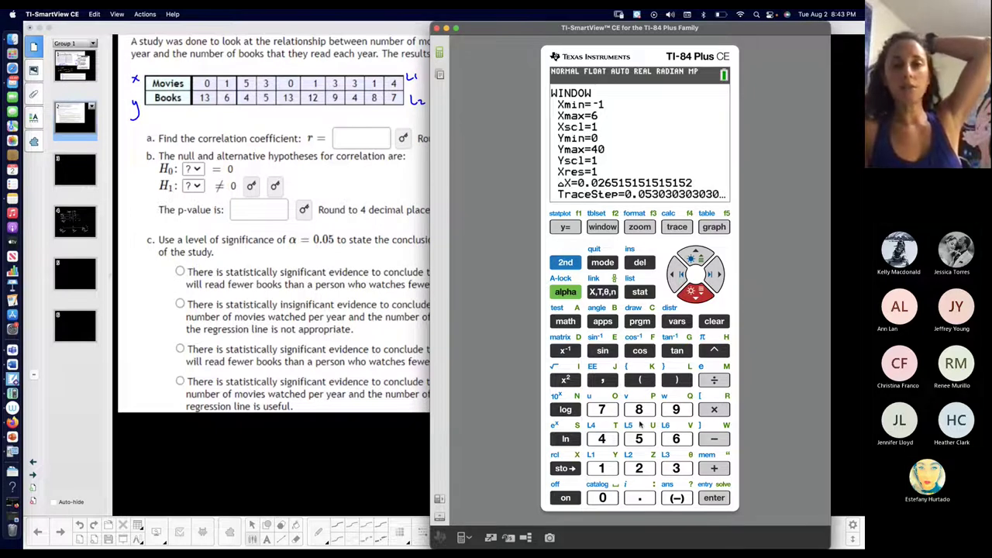
left_click(602, 468)
left_click(639, 439)
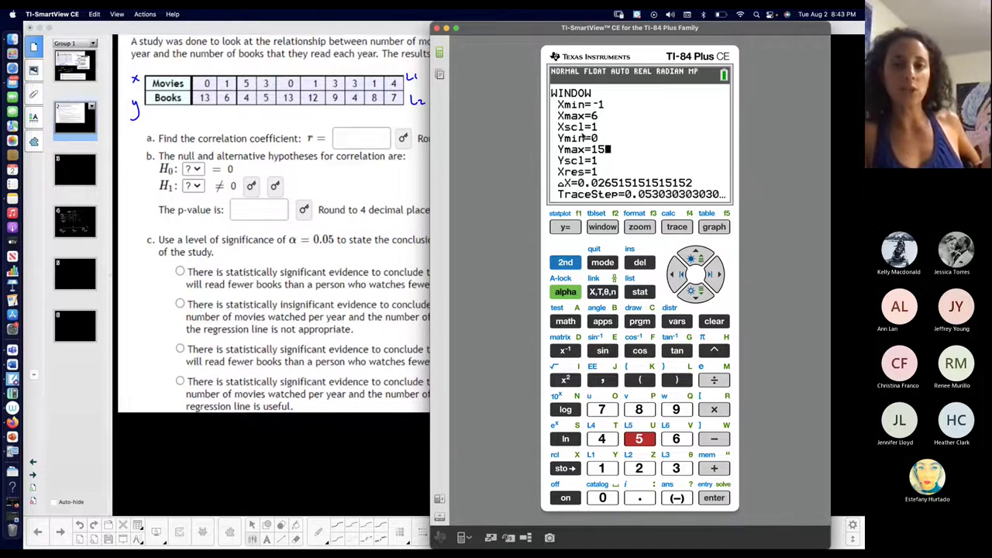
left_click(723, 228)
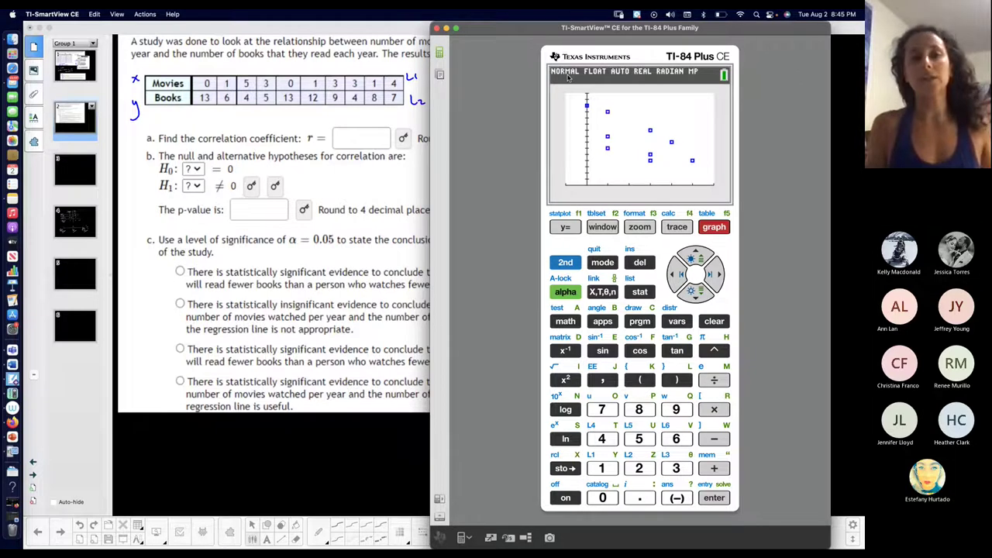
Step: Check the problem in Notebook, return to the calculator and quit the graph to the home screen
left_click(269, 241)
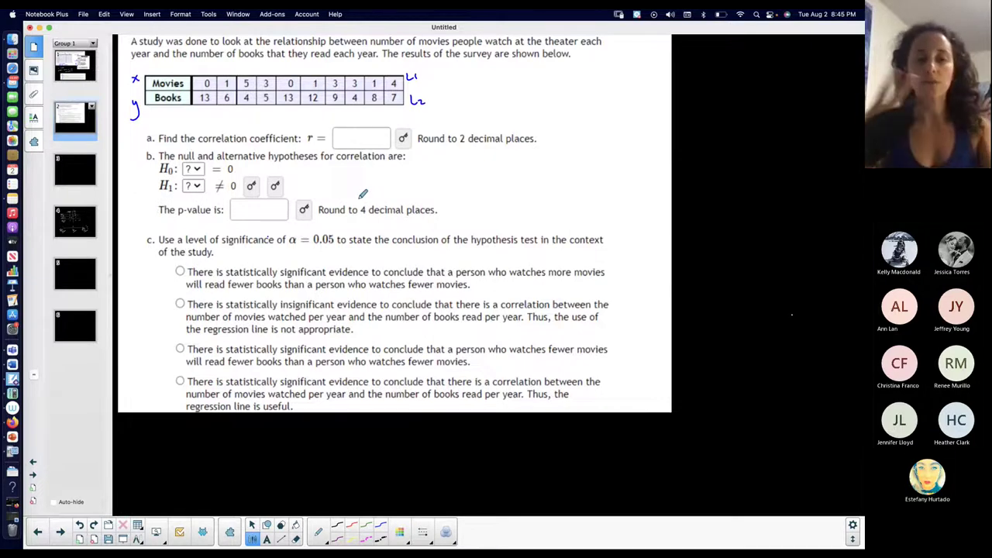
key("super+Tab")
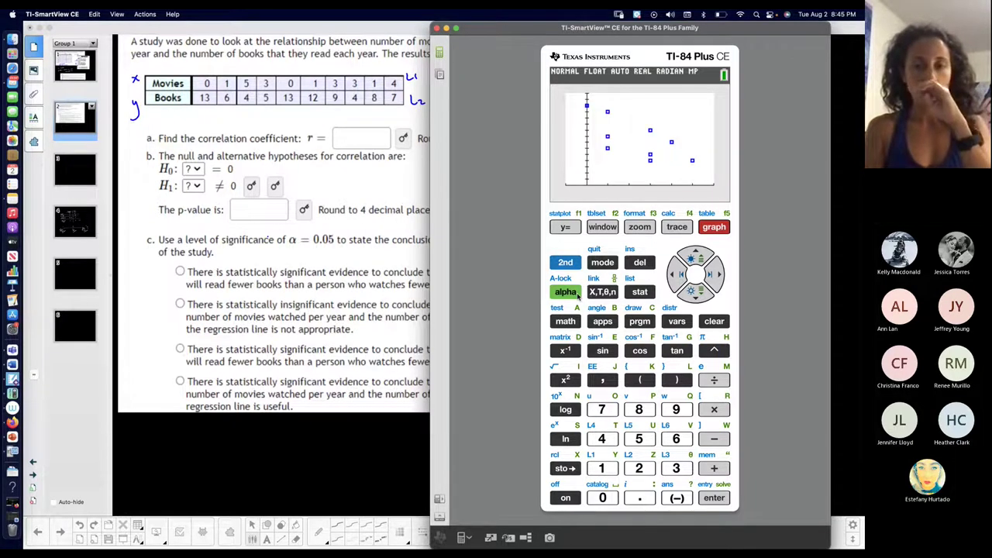
left_click(574, 265)
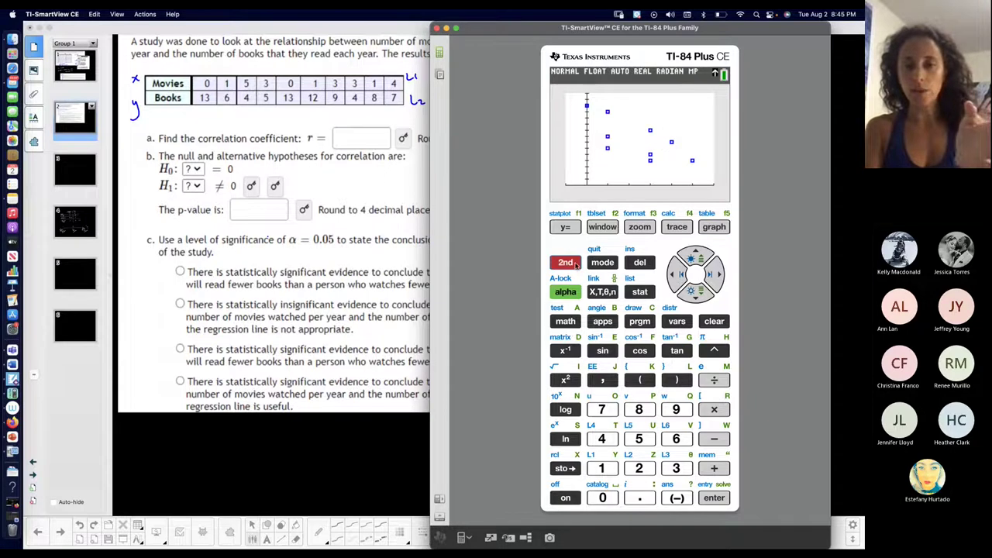
left_click(598, 263)
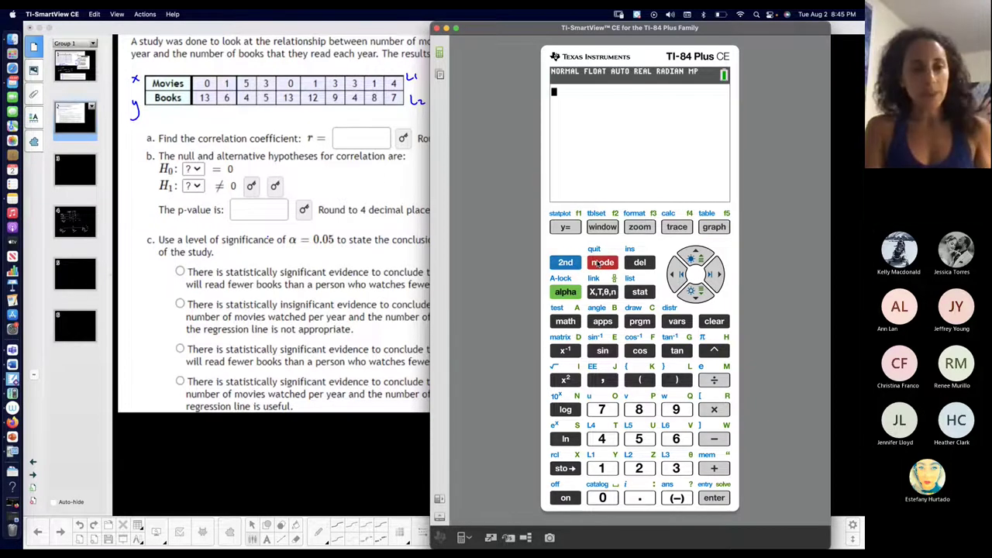
Step: Switch to Microsoft Teams and open the latest screenshot image shared in the meeting chat
left_click(198, 217)
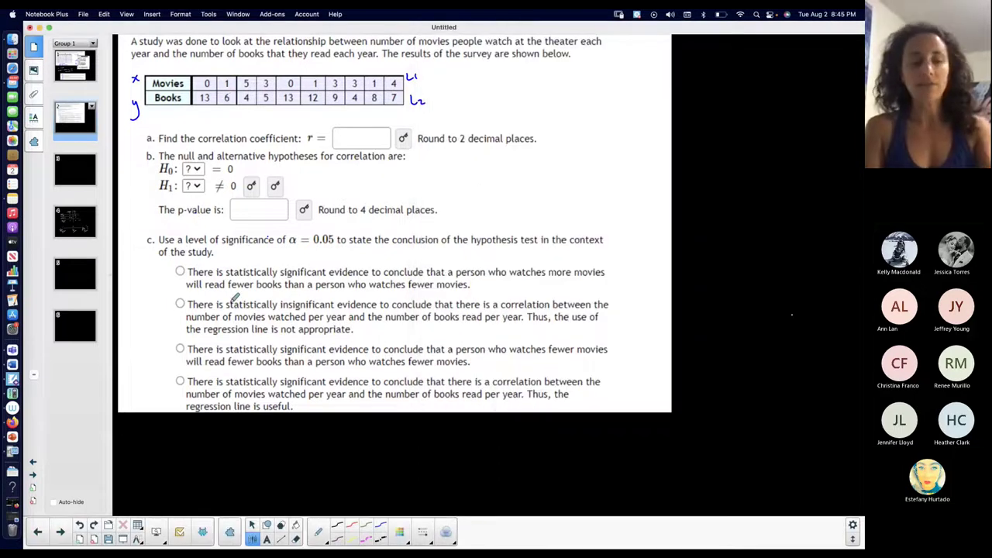
key("super+Tab")
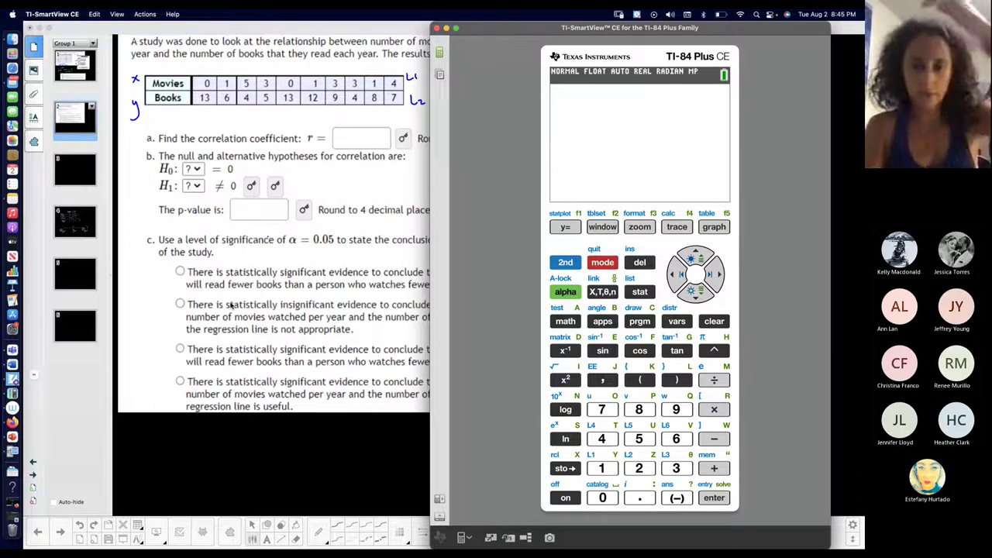
key("super+Tab")
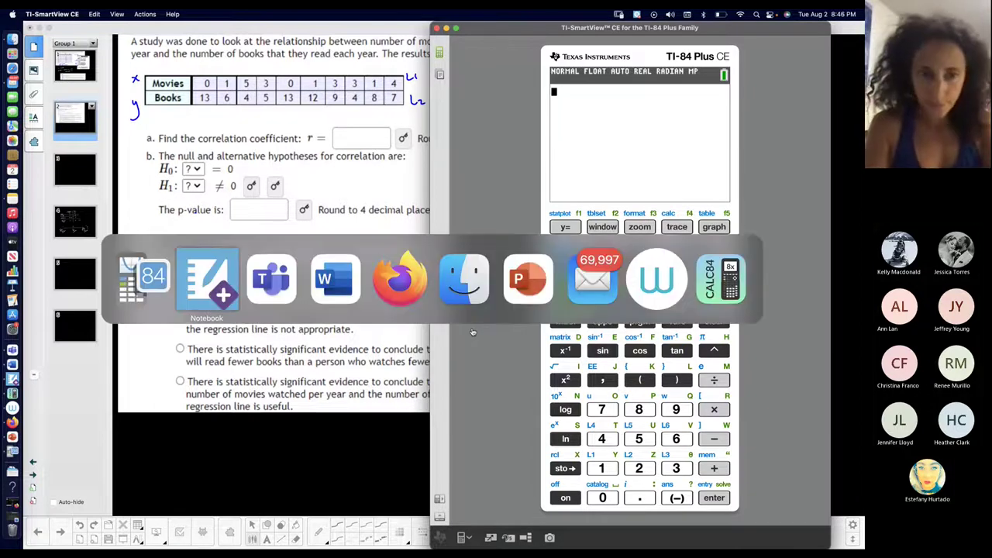
key("super+Tab")
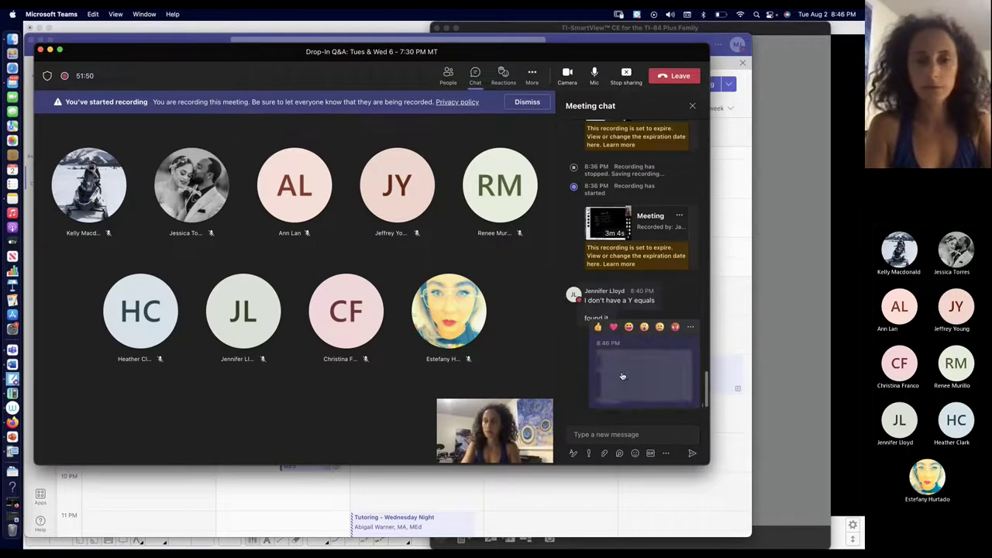
left_click(645, 374)
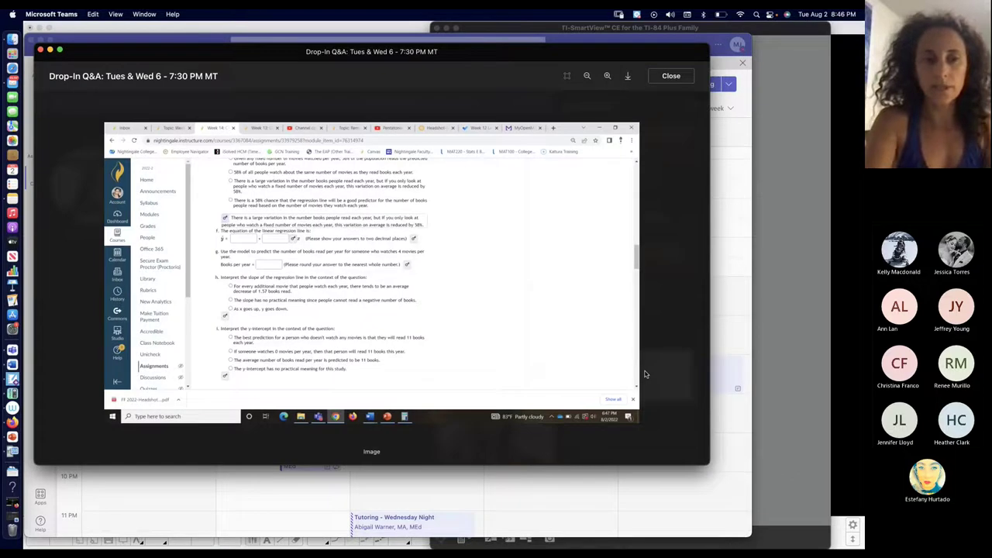
Step: Capture questions f through i from the shared image and place the capture on the problem page in Notebook
key("super+shift+4")
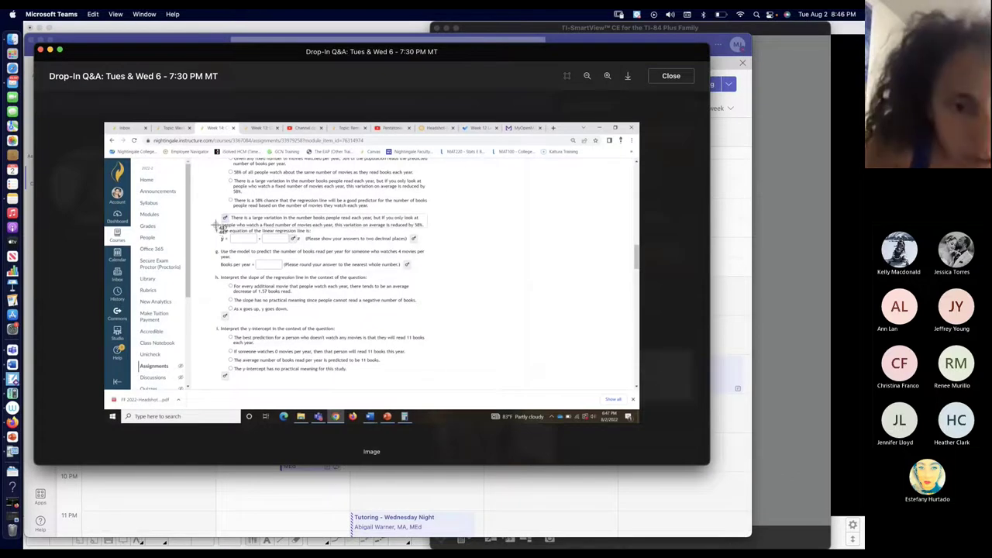
left_click_drag(213, 223, 440, 387)
key("super+Tab")
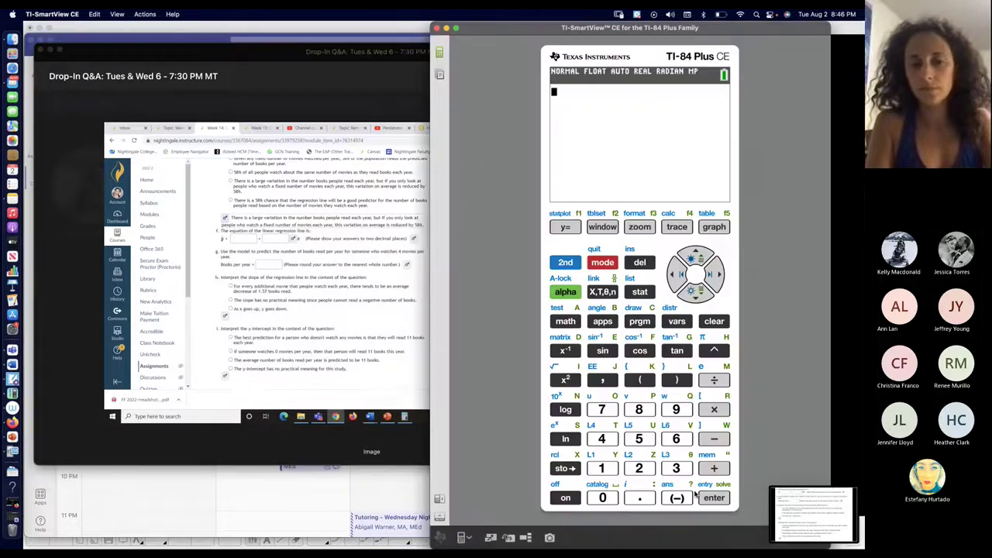
key("super+Tab")
key("super+Tab")
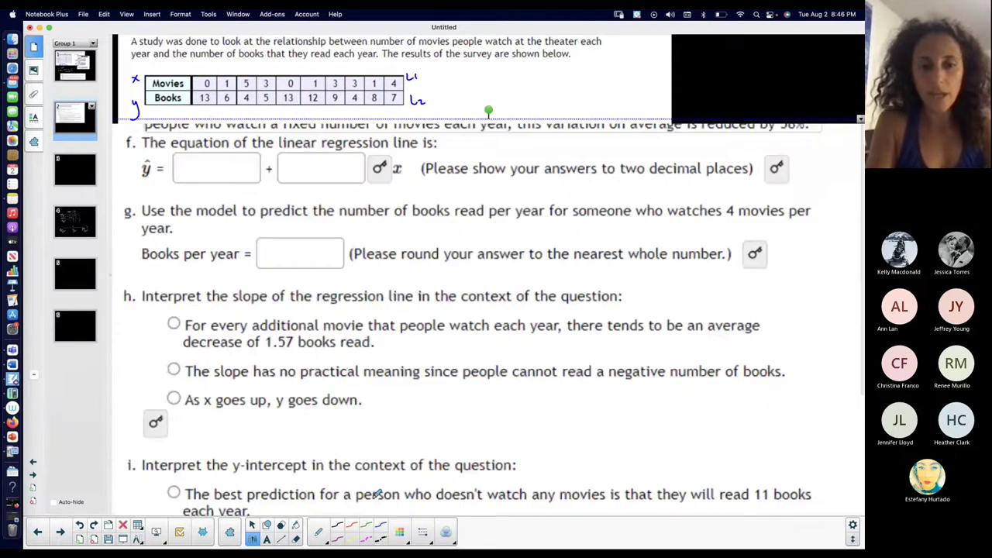
Step: Shrink the inserted image of questions f through i proportionally from its lower-right corner
scroll(376, 494, "down", 5)
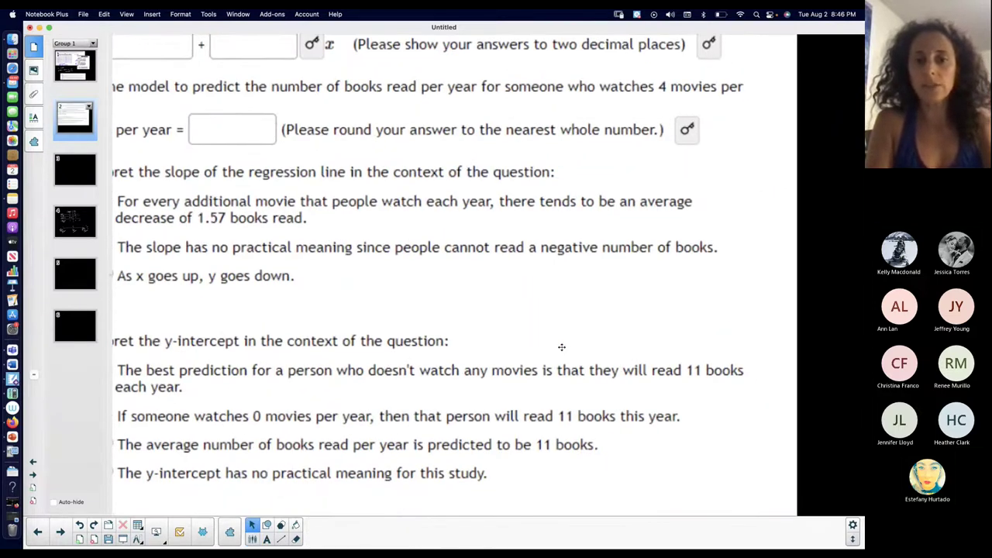
scroll(560, 348, "down", 3)
scroll(715, 417, "down", 1)
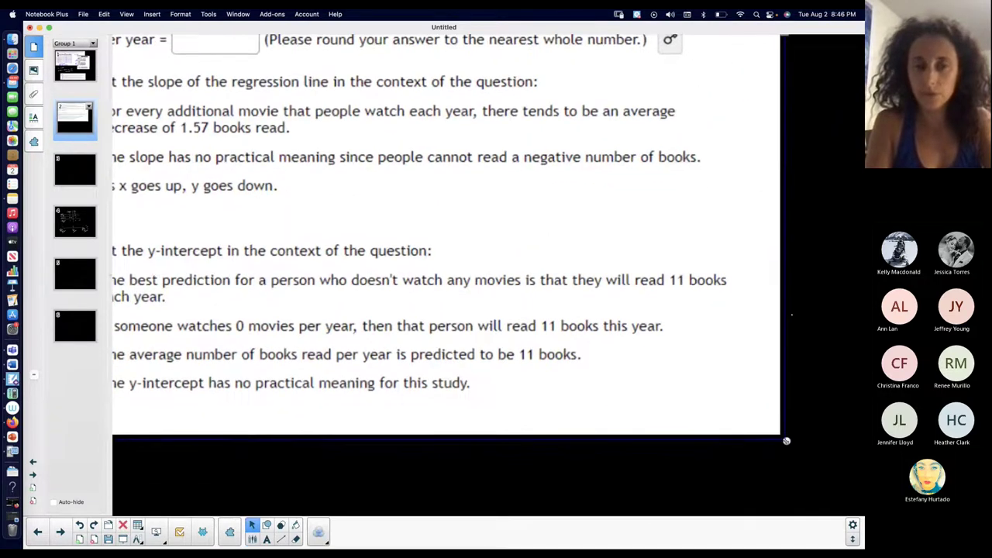
left_click_drag(786, 439, 535, 284)
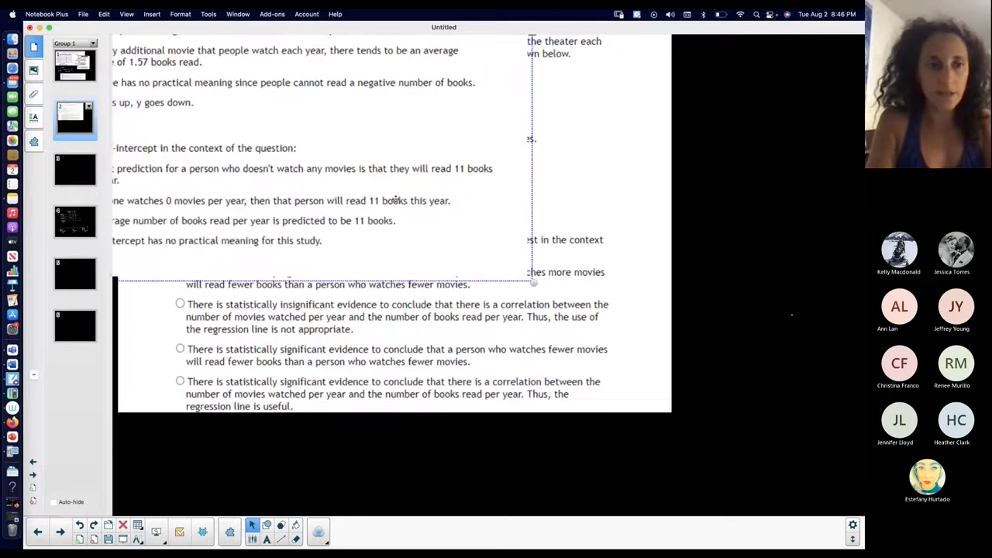
Step: Move the image of questions f through i off the current problem page and onto page 3
left_click_drag(414, 197, 77, 167)
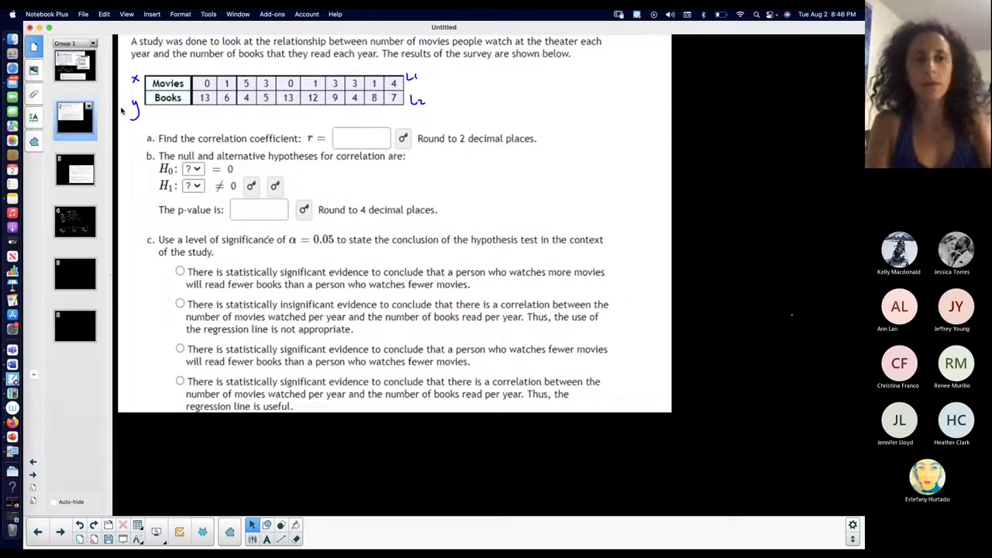
Step: Switch to the TI-SmartView calculator and open LinRegTTest from its statistical tests
key("super+Tab")
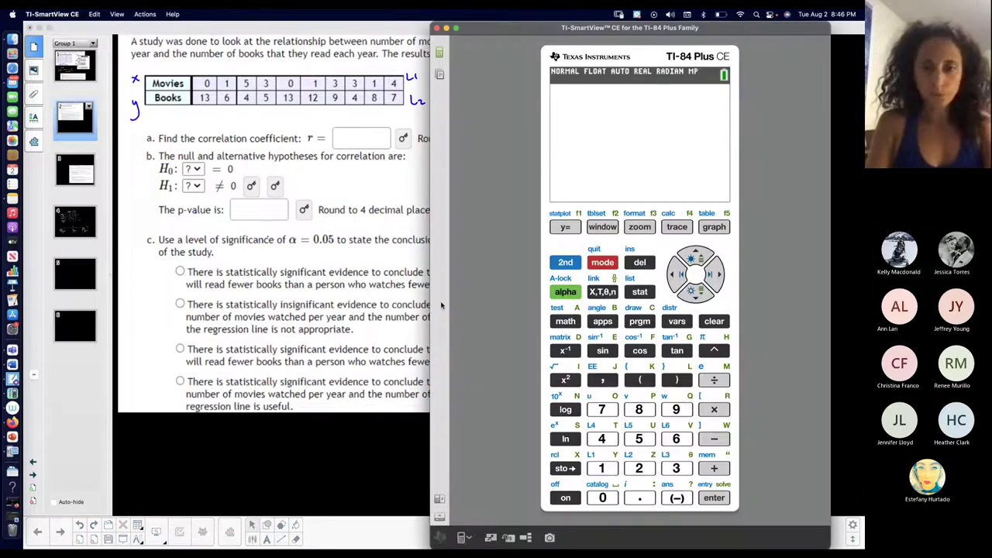
left_click(641, 294)
left_click(718, 273)
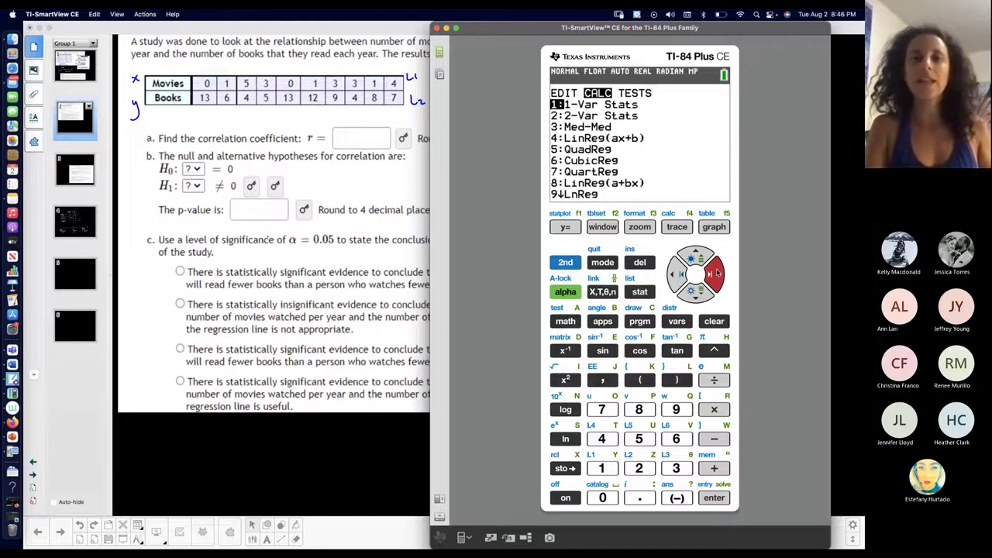
left_click(719, 273)
left_click(700, 292)
left_click(700, 292)
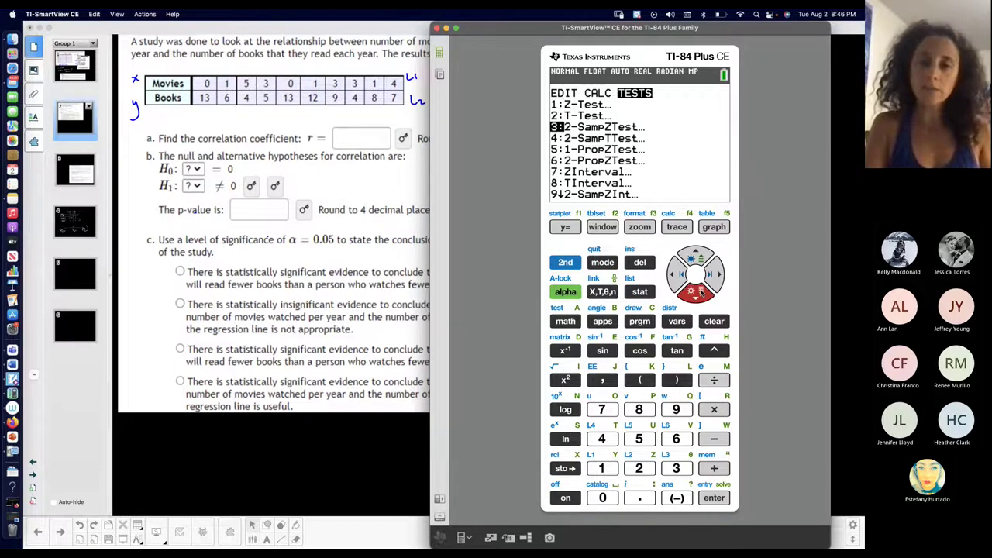
left_click(700, 292)
left_click(700, 292)
left_click(700, 292)
left_click(700, 292)
left_click(700, 293)
left_click(700, 292)
left_click(700, 292)
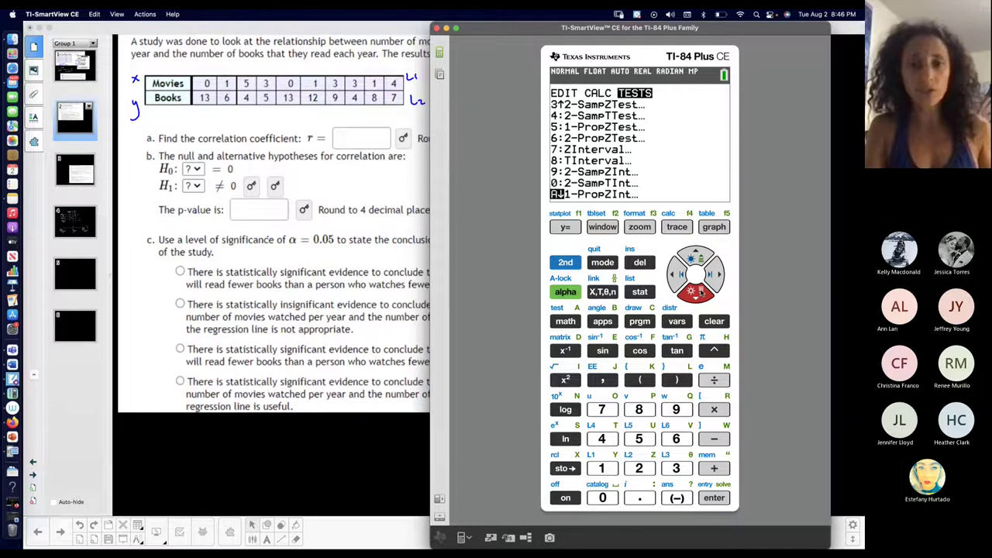
left_click(701, 292)
left_click(700, 292)
left_click(700, 292)
left_click(700, 293)
left_click(700, 292)
left_click(700, 292)
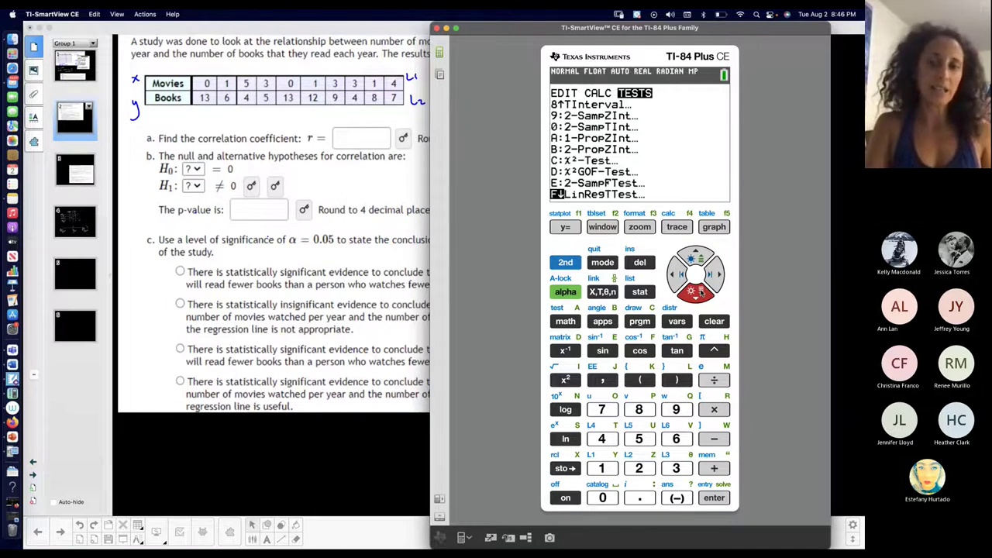
left_click(714, 497)
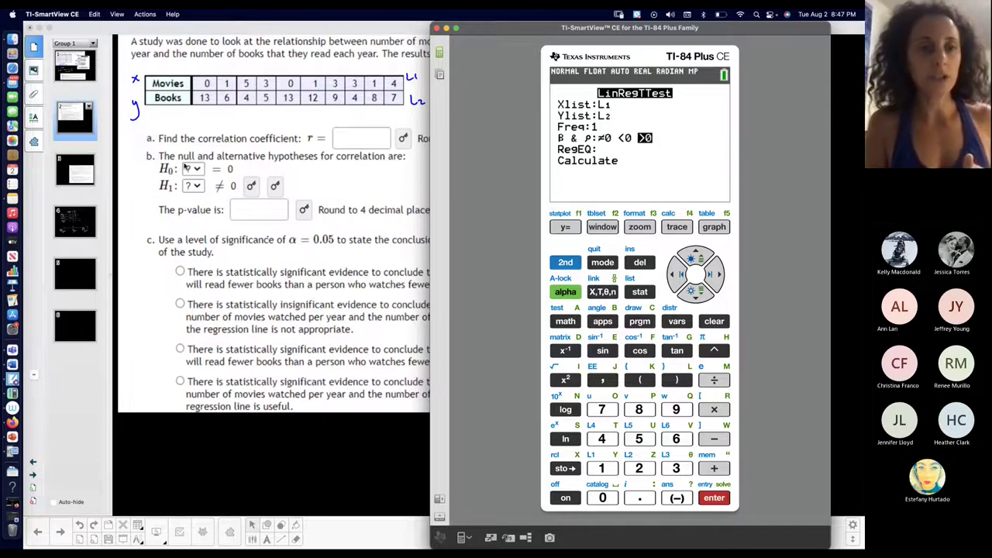
Step: Return to Notebook and handwrite ρ in thin blue pen before "= 0" in H0 and "≠ 0" in H1
left_click(191, 176)
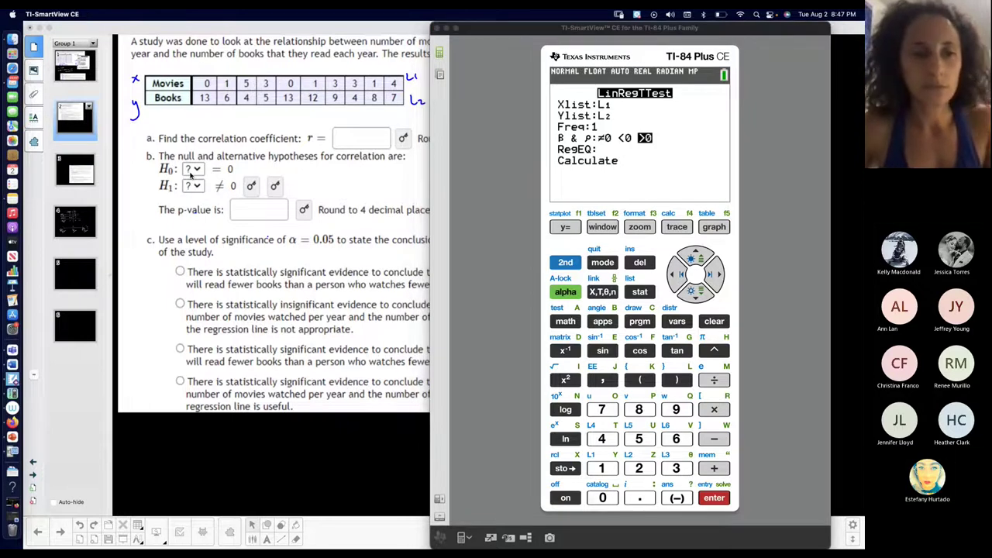
left_click(254, 540)
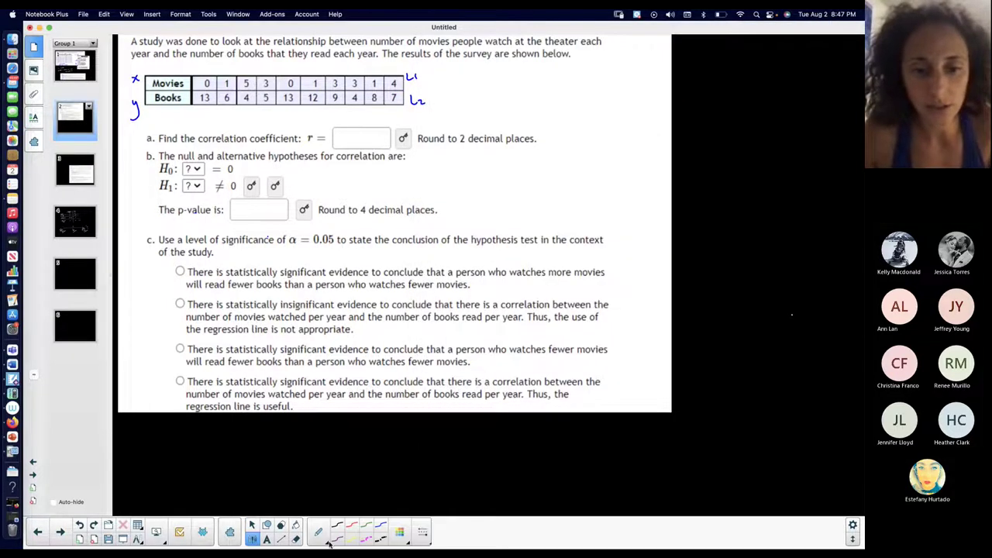
left_click(379, 527)
left_click(424, 532)
left_click(347, 356)
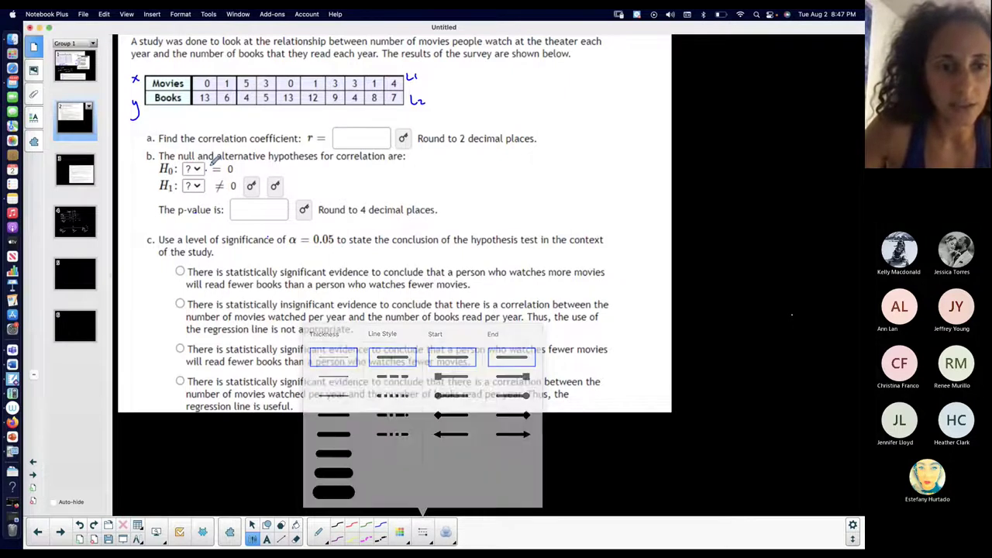
mouse_move(208, 165)
left_mouse_down()
mouse_move(208, 196)
mouse_move(220, 187)
left_mouse_up()
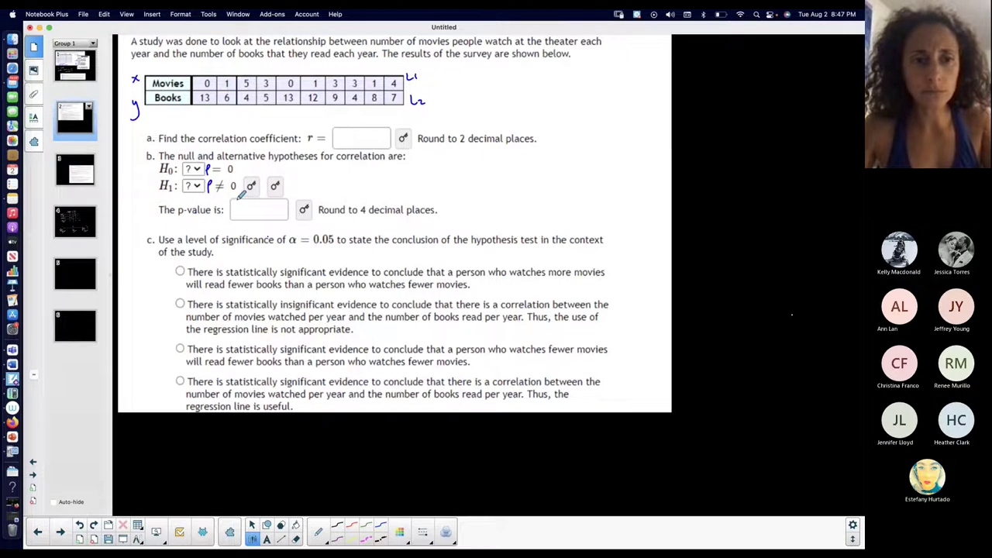
Step: Switch to the calculator, set the LinRegTTest alternative to ≠0 and calculate the test
key("super+Tab")
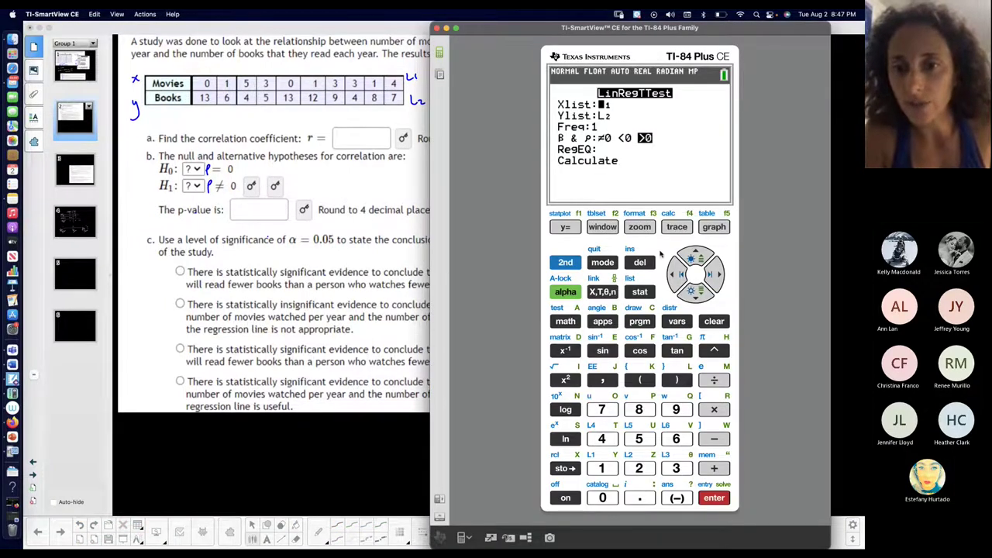
key("Down")
key("Down")
key("Down")
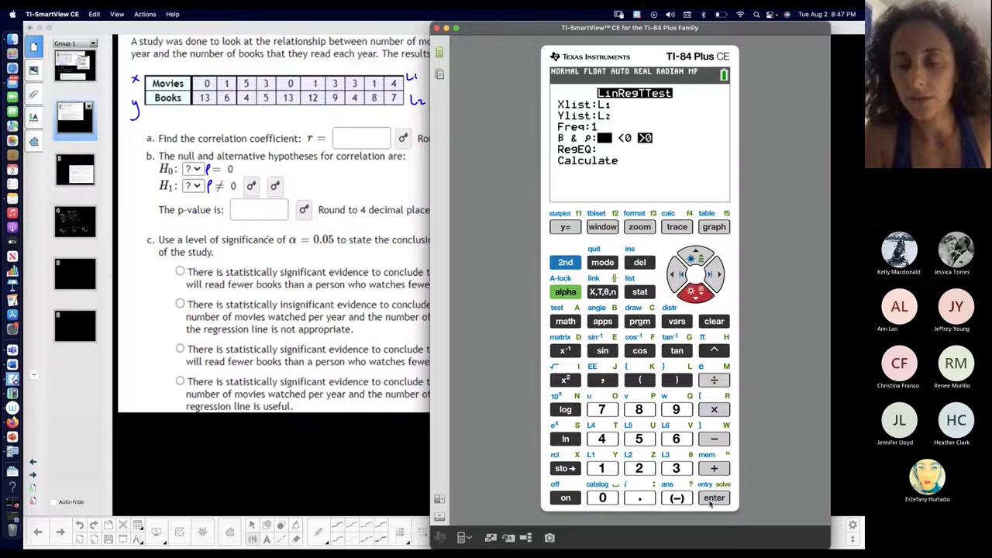
left_click(709, 503)
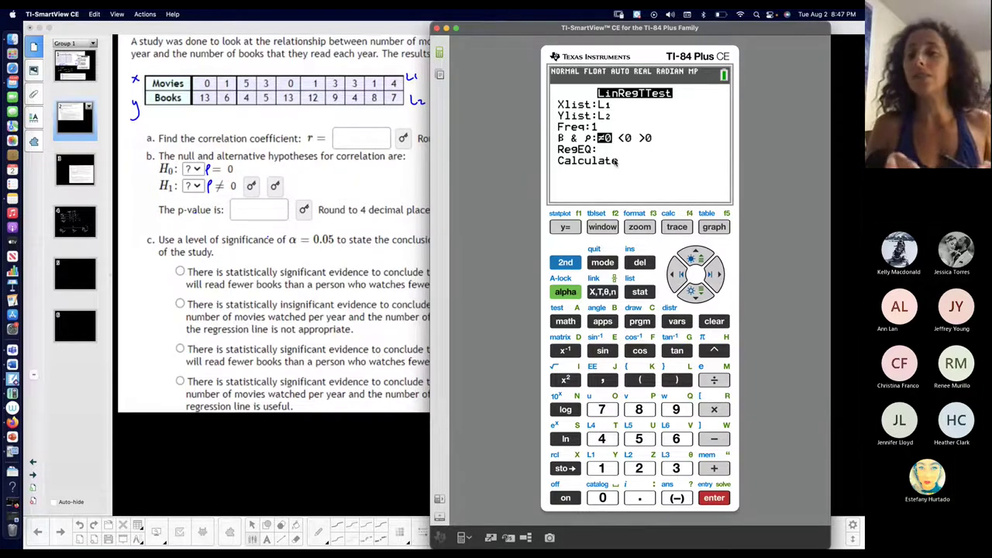
left_click(697, 295)
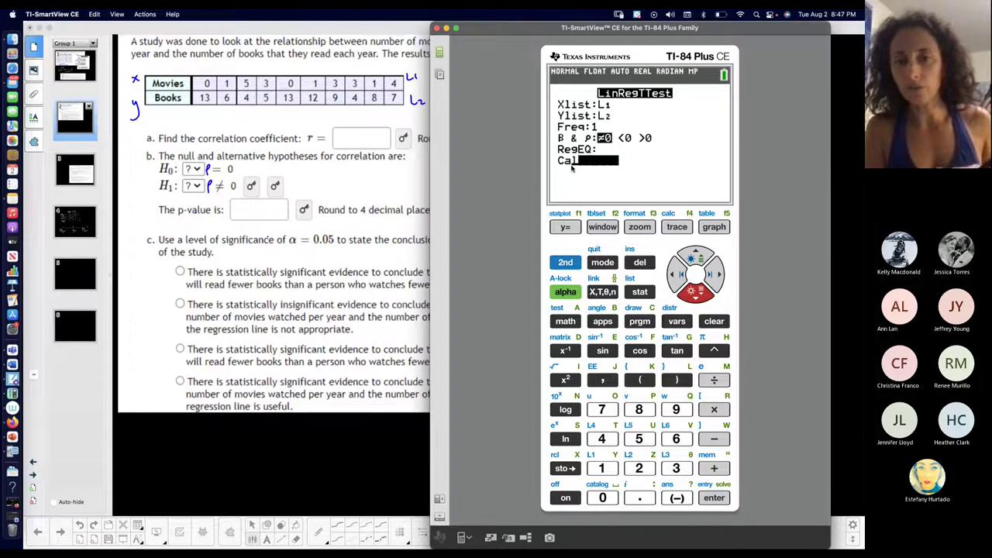
left_click(708, 498)
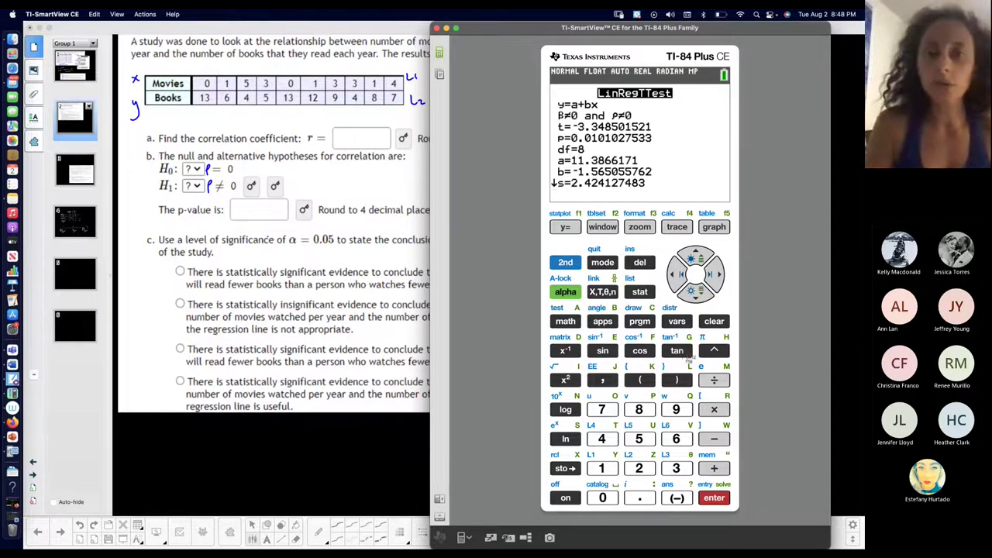
Step: Capture the LinRegTTest results on the calculator screen and place the capture on the problem page in Notebook
left_click_drag(551, 84, 696, 204)
key("super+h")
left_click_drag(803, 504, 384, 250)
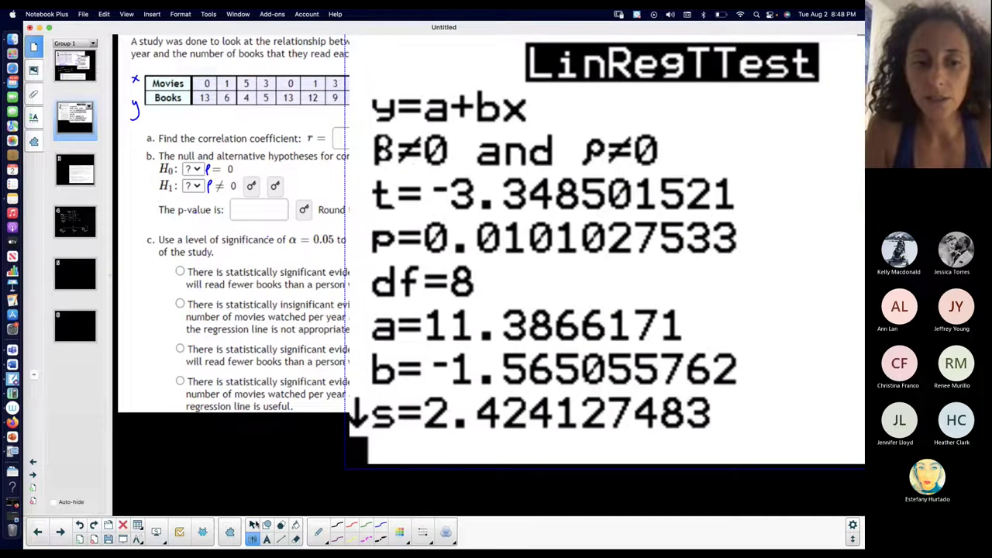
Step: Shrink the LinRegTTest capture proportionally and move it beside the upper part of the problem
left_click(252, 527)
left_click_drag(491, 322, 324, 265)
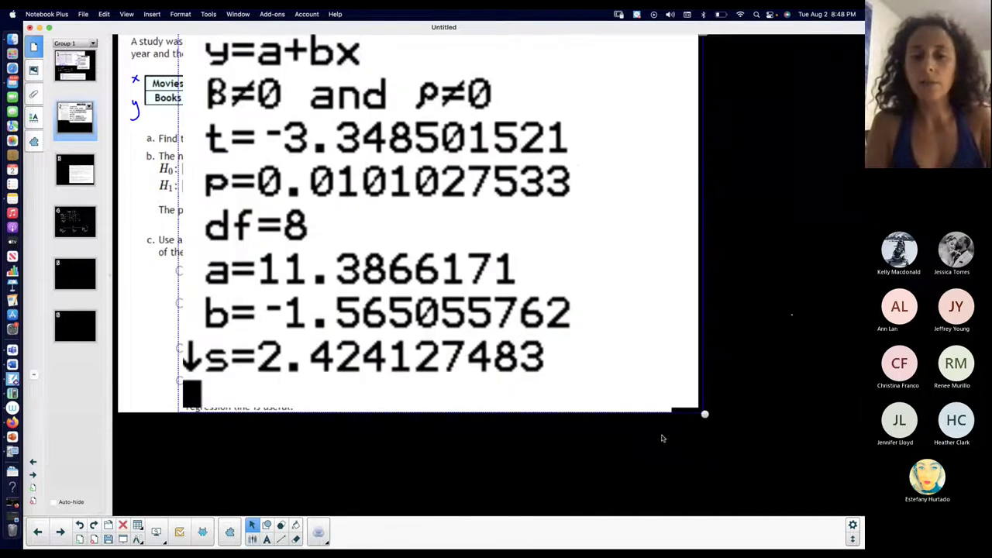
left_click_drag(704, 413, 849, 172)
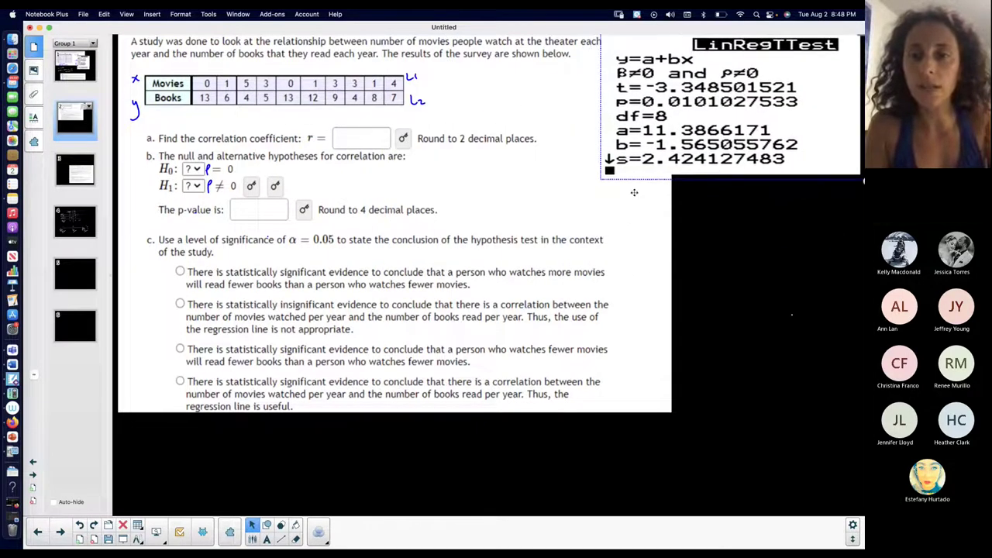
left_click(611, 179)
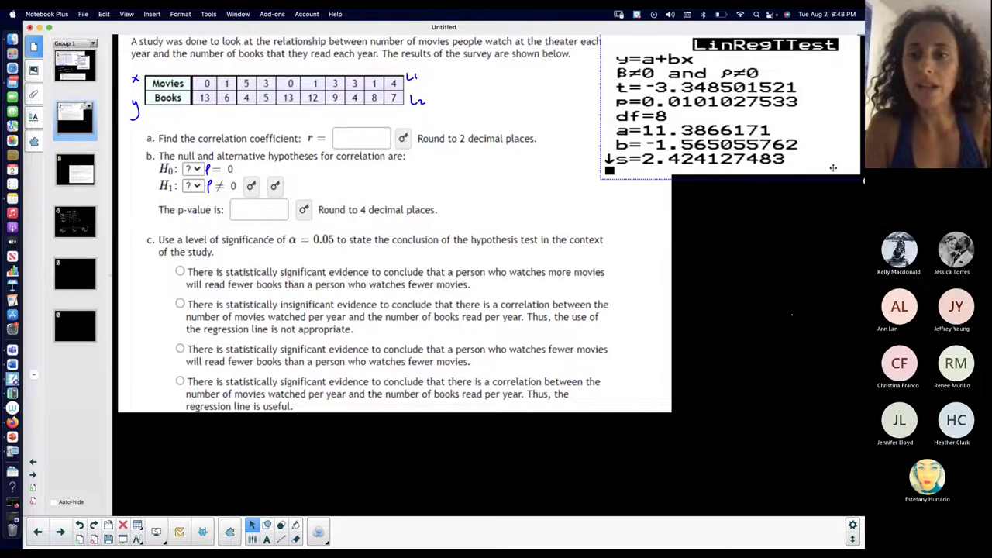
left_click_drag(850, 176, 784, 137)
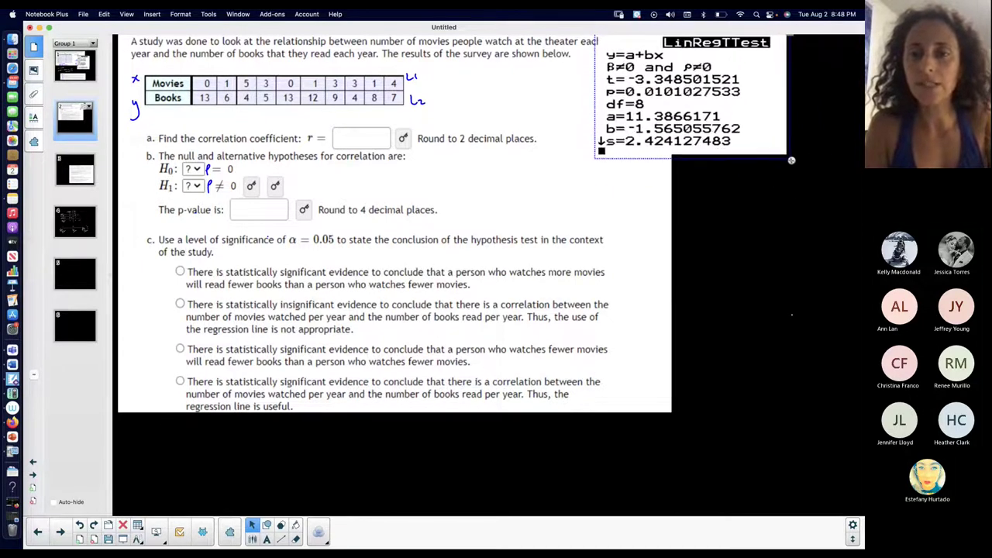
left_click_drag(776, 102, 839, 106)
Step: Capture the r² and r lines of the calculator's LinRegTTest results and place them under the first capture in Notebook
key("super+Tab")
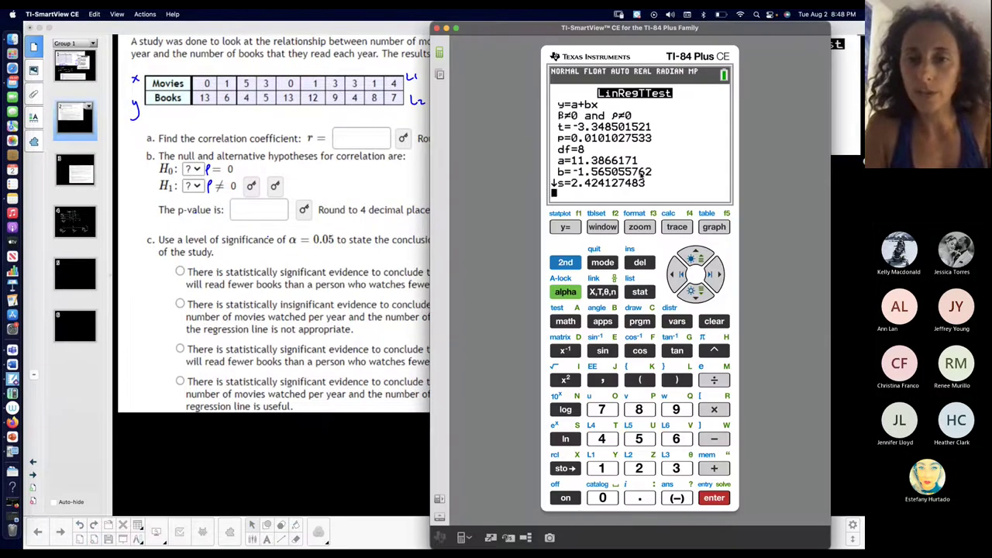
left_click(695, 291)
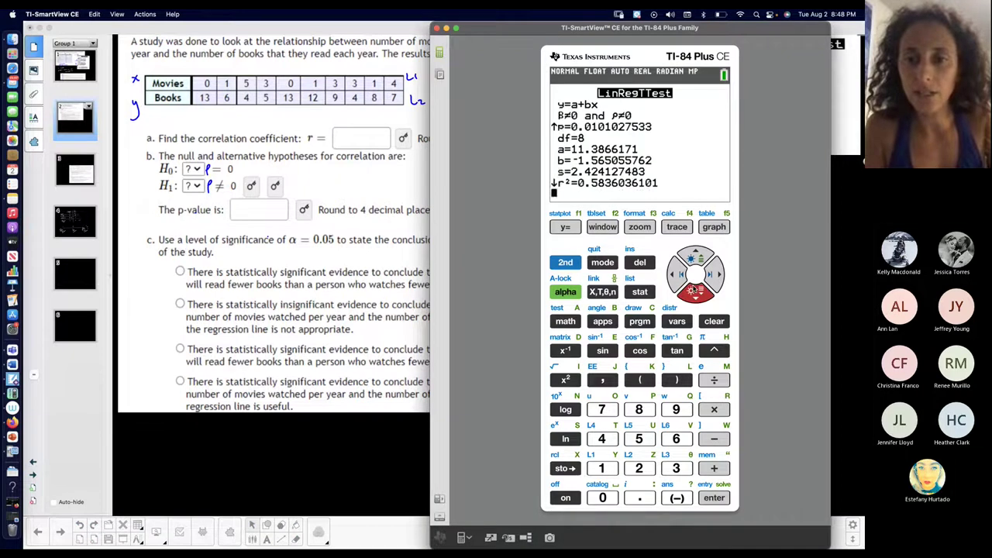
left_click(695, 290)
key("super+shift+4")
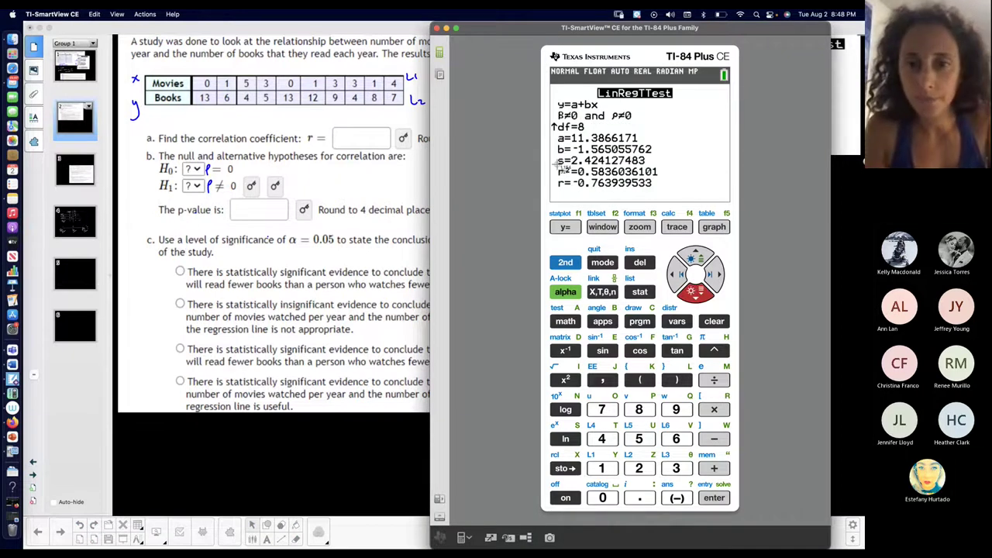
left_click_drag(555, 163, 659, 191)
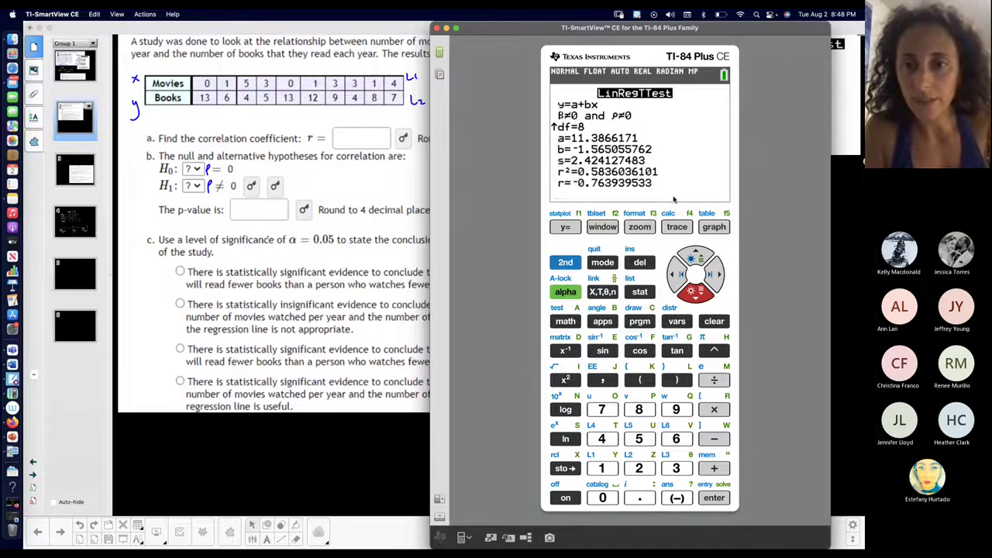
key("super+Tab")
left_click_drag(808, 535, 731, 228)
left_click_drag(852, 273, 838, 186)
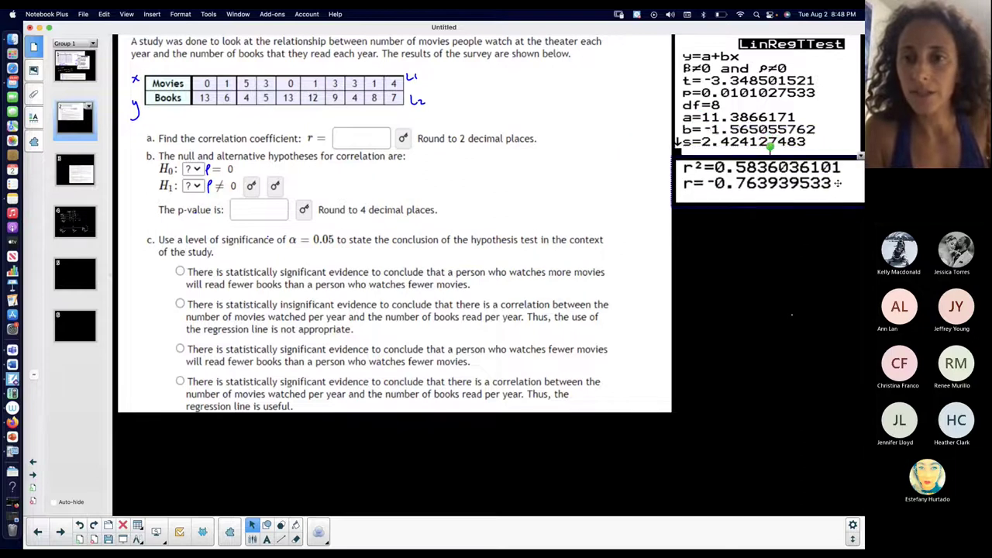
Step: Adjust the two captures so the r² and r lines sit directly below the s line without covering it
left_click(818, 273)
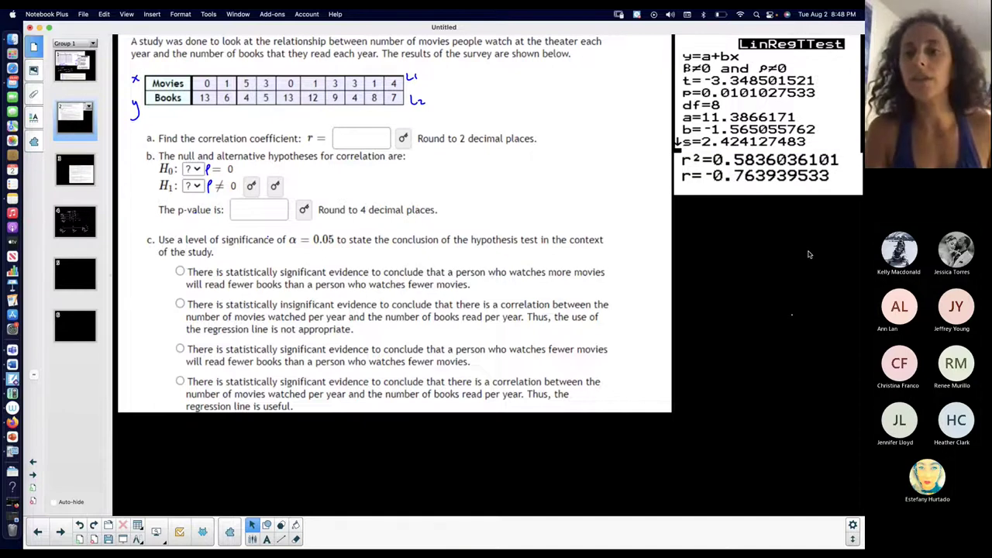
left_click_drag(773, 191, 773, 198)
left_click(835, 160)
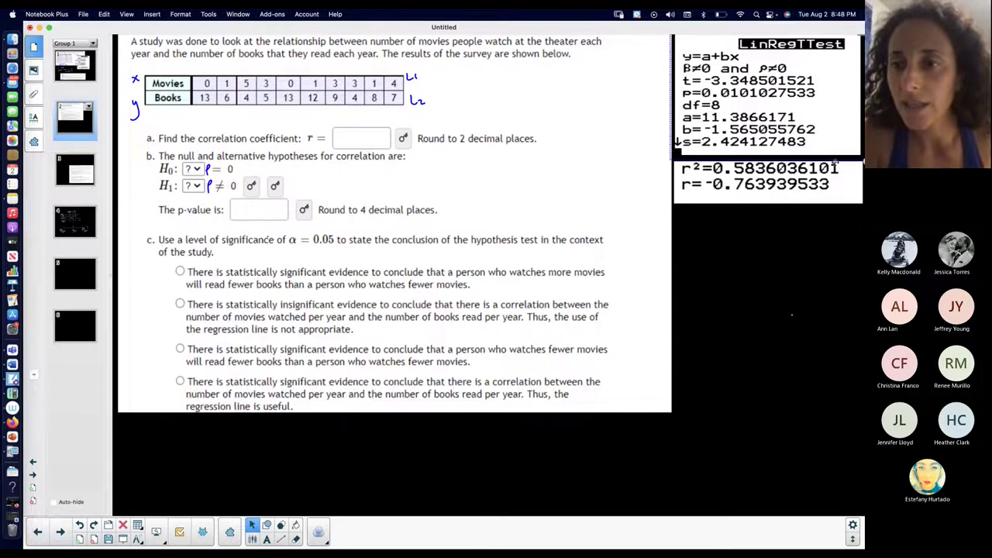
mouse_move(853, 148)
left_mouse_down()
mouse_move(858, 175)
mouse_move(852, 153)
left_mouse_up()
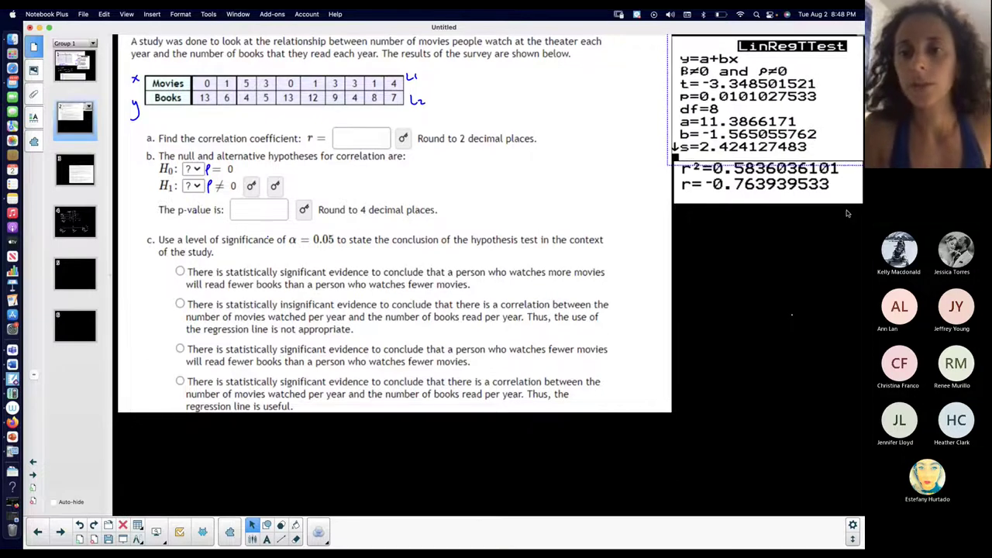
left_click(848, 216)
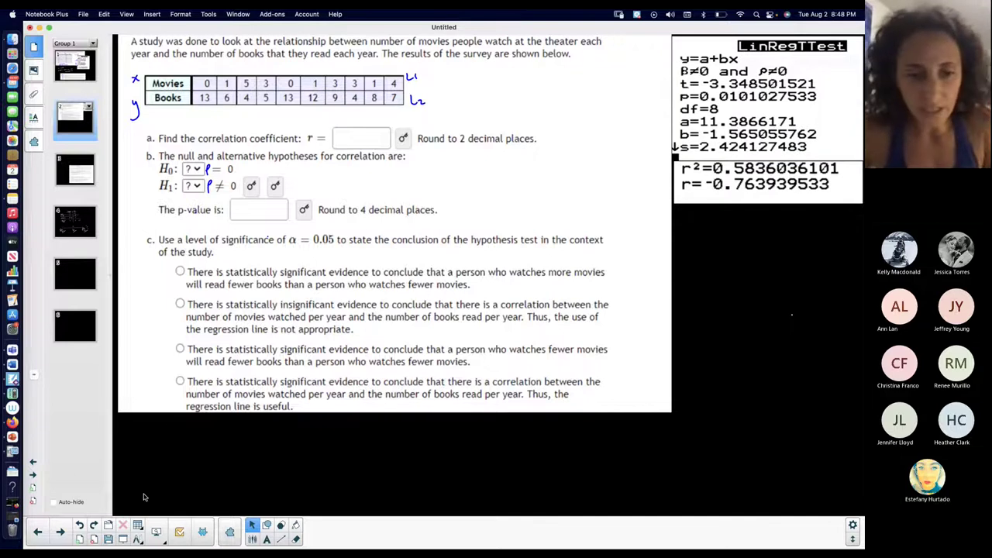
Step: In thin blue pen, cross out β≠0 in the captured results and label ρ≠0 "Ha", t "TS:" and p "p-value"
left_click(281, 538)
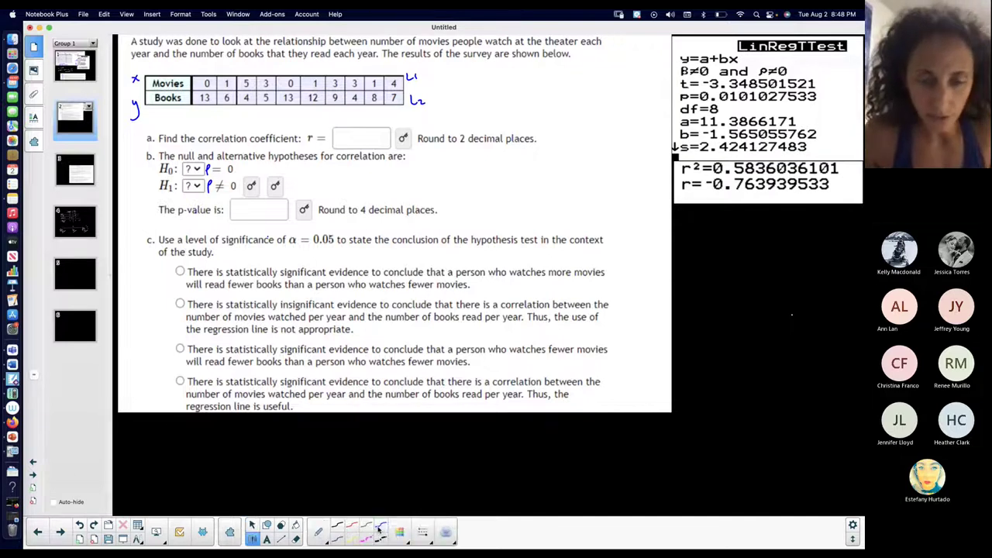
left_click(380, 527)
left_click(423, 532)
left_click(352, 354)
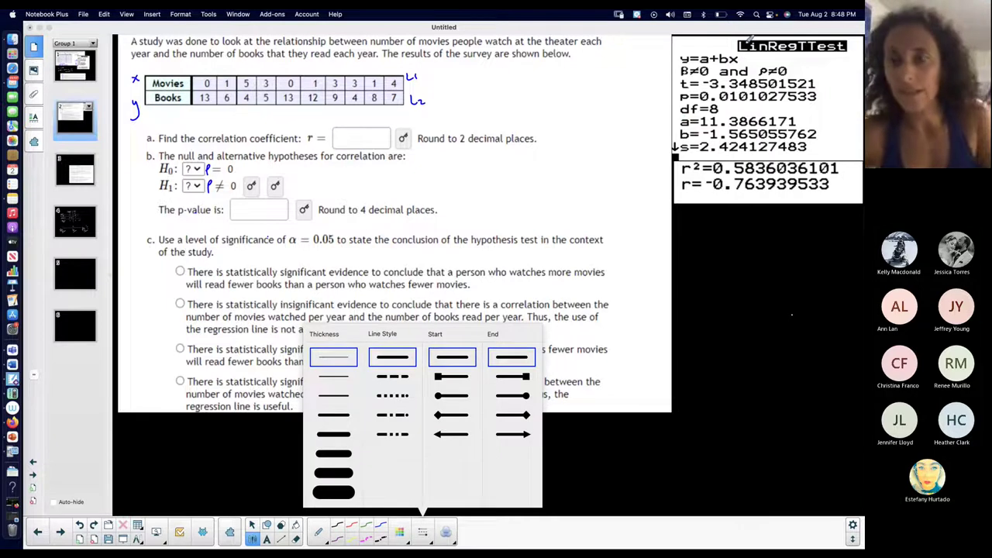
left_click_drag(682, 71, 707, 70)
left_click_drag(793, 67, 808, 75)
mouse_move(659, 80)
left_mouse_down()
mouse_move(667, 89)
mouse_move(642, 107)
mouse_move(685, 96)
left_mouse_up()
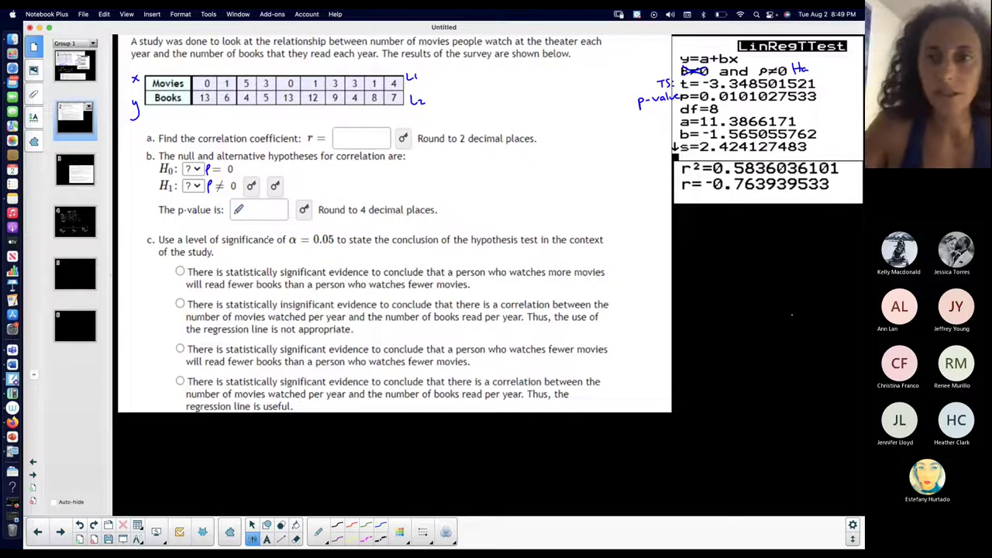
Step: Underline the 4 in part b's rounding instruction and handwrite 0.0101 as the p-value answer
left_click_drag(359, 220, 374, 218)
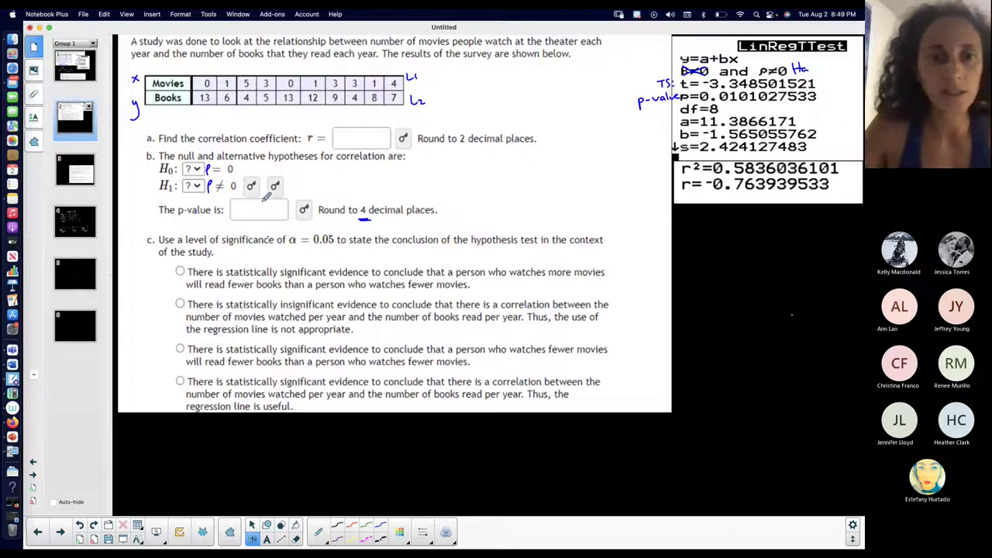
left_click(245, 214)
mouse_move(238, 206)
left_mouse_down()
mouse_move(260, 203)
mouse_move(255, 214)
left_mouse_up()
mouse_move(262, 205)
left_mouse_down()
mouse_move(263, 215)
mouse_move(269, 205)
left_mouse_up()
left_click_drag(276, 203, 276, 215)
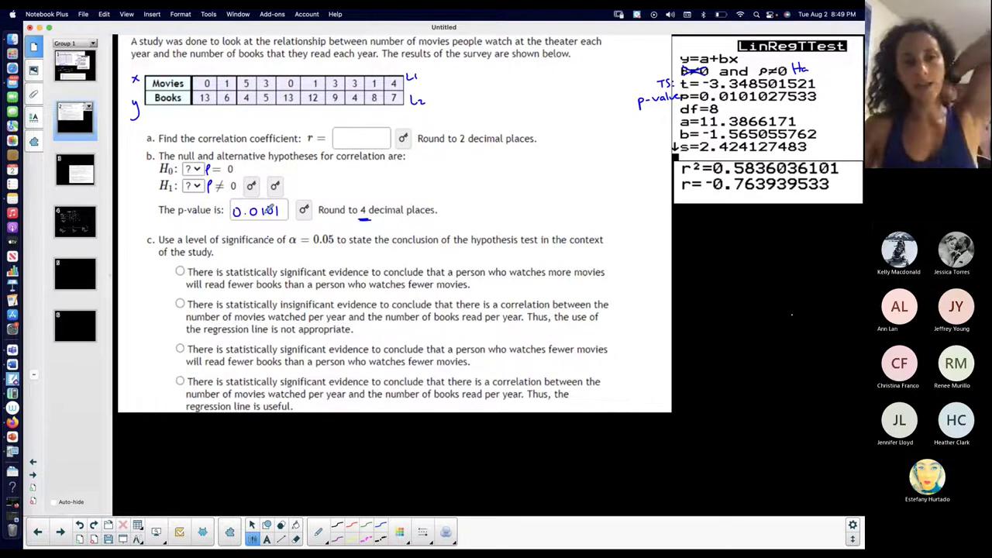
Step: Underline α = 0.05 in part c and handwrite "α = 0.05" beside part b's p-value section
scroll(381, 147, "up", 1)
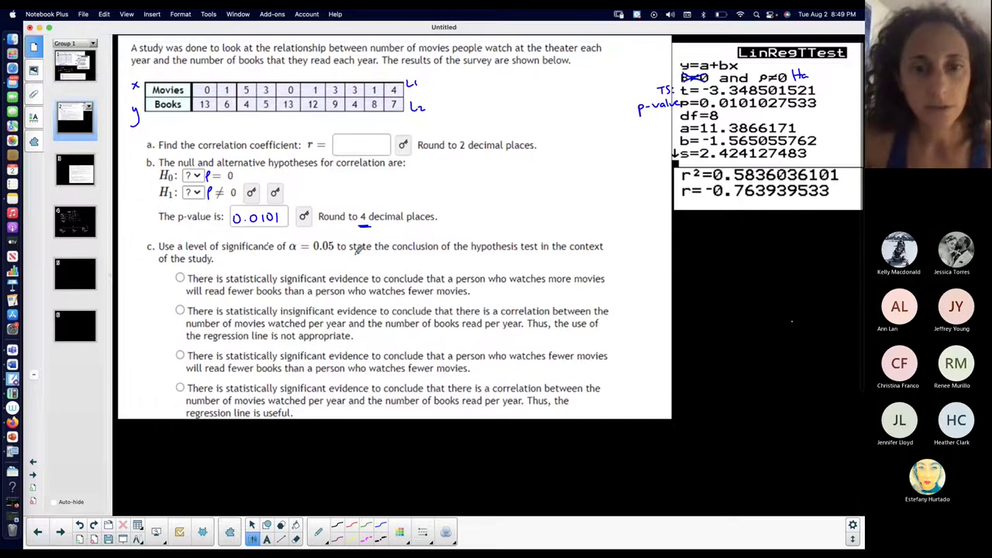
left_click_drag(290, 250, 335, 249)
left_click_drag(463, 198, 513, 199)
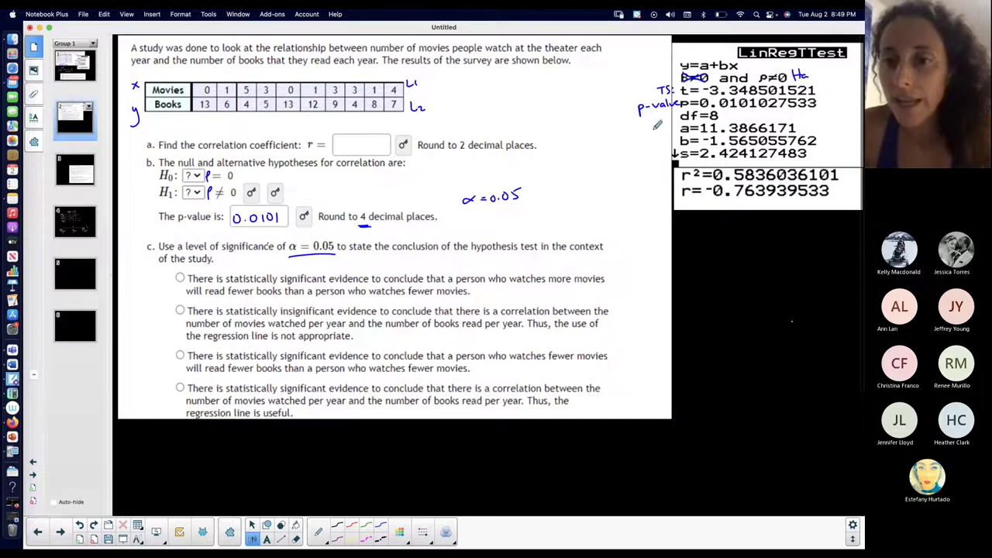
Step: Label the captured results' a line "y-int" and b line "slope", then underline part a's rounding 2 and handwrite −0.76 for r
mouse_move(640, 127)
left_mouse_down()
mouse_move(645, 136)
mouse_move(676, 132)
left_mouse_up()
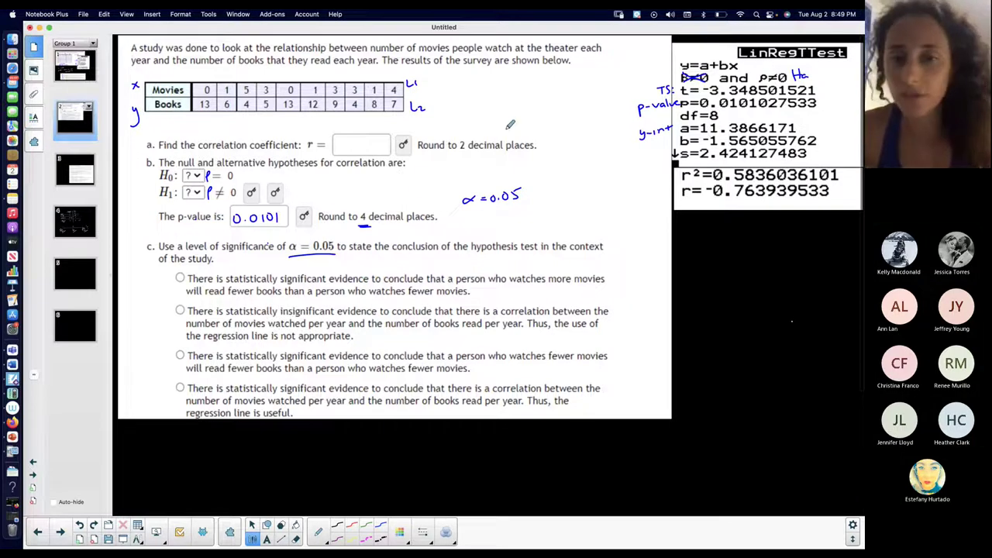
left_click_drag(642, 141, 670, 138)
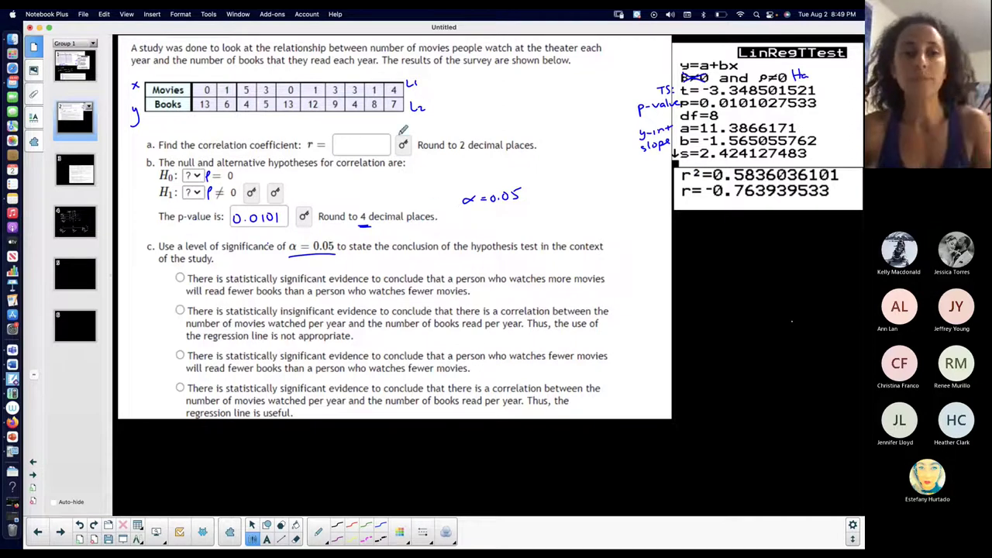
left_click_drag(463, 153, 474, 153)
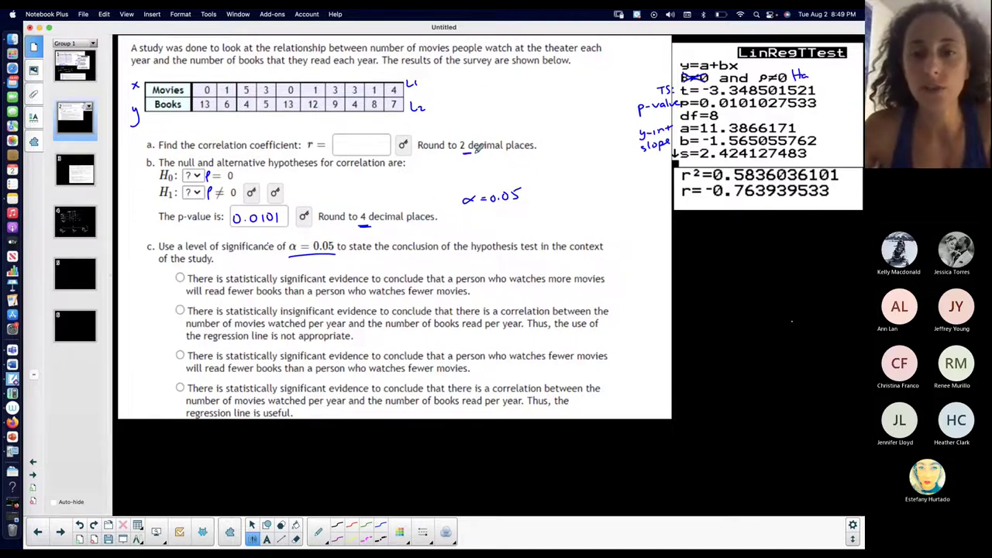
left_click_drag(338, 146, 384, 135)
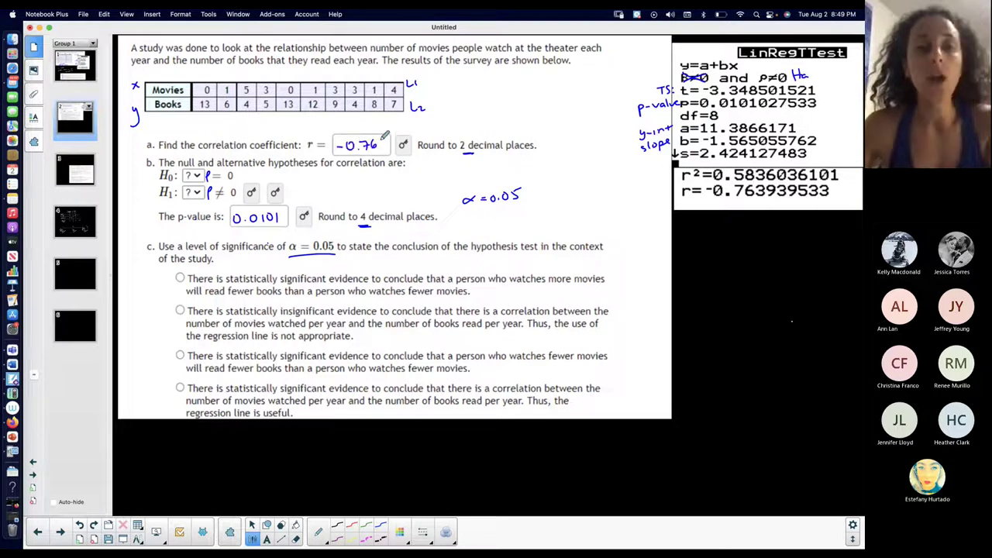
Step: Review the correlation scale on page 4 and the scatter plot graphed in TI-SmartView, ending on the movies and books page in Notebook
left_click(76, 221)
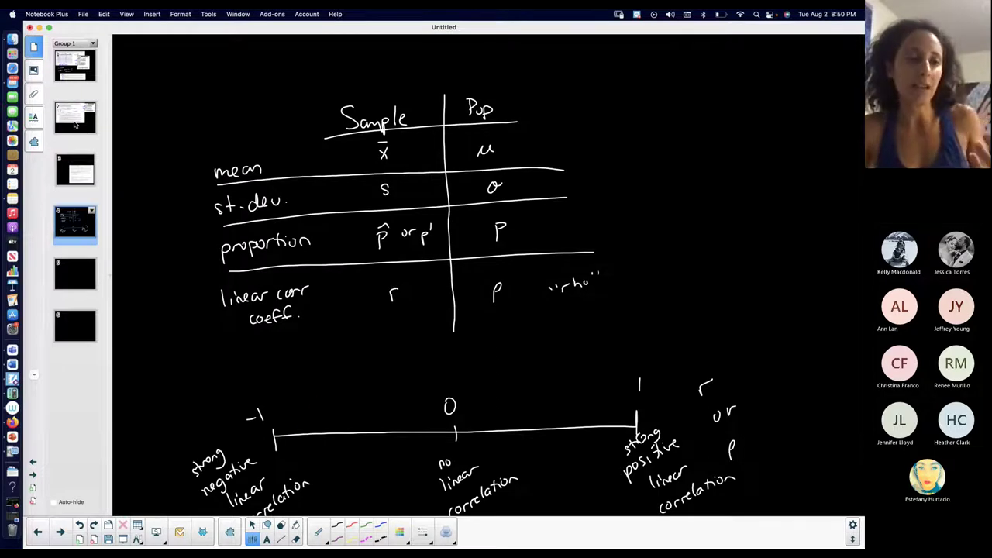
left_click(83, 119)
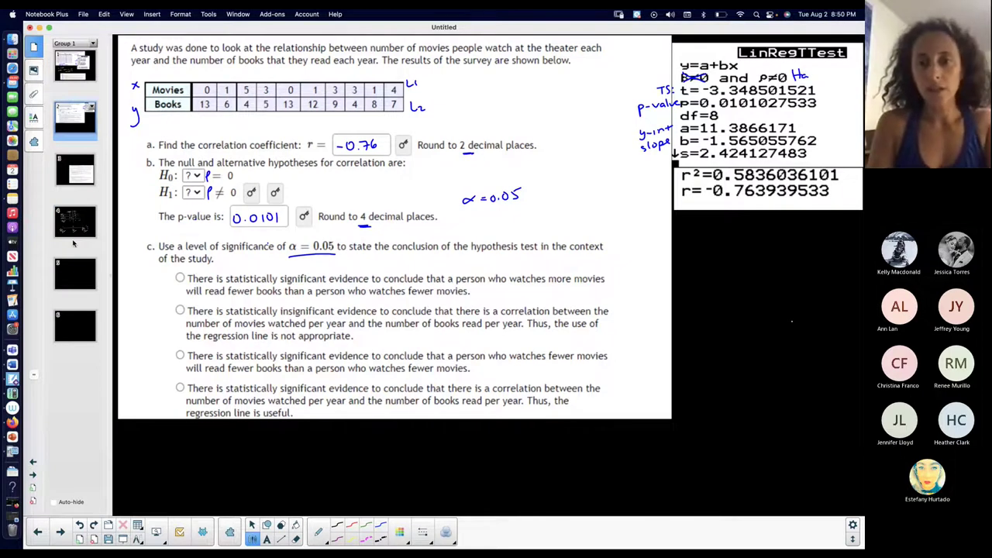
key("super+Tab")
left_click(711, 230)
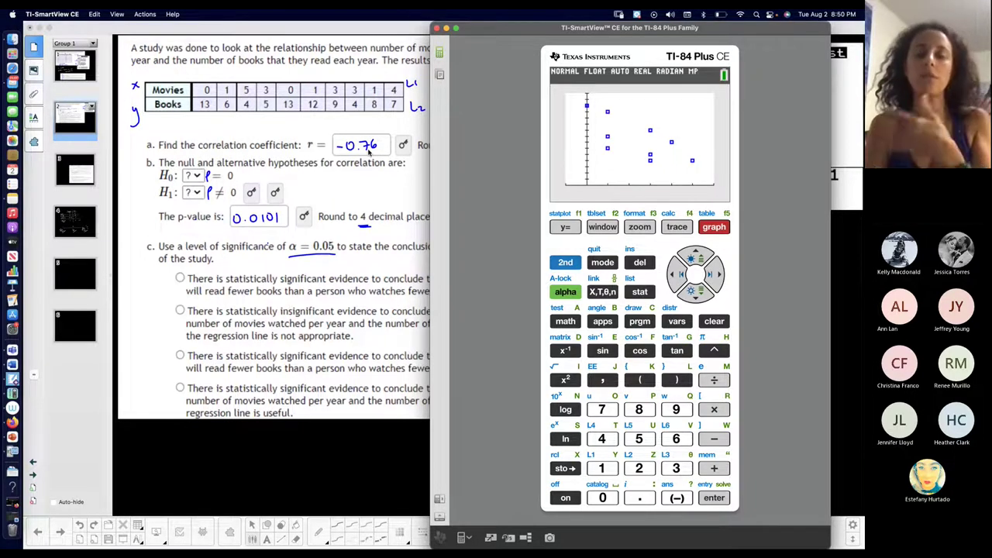
left_click(365, 250)
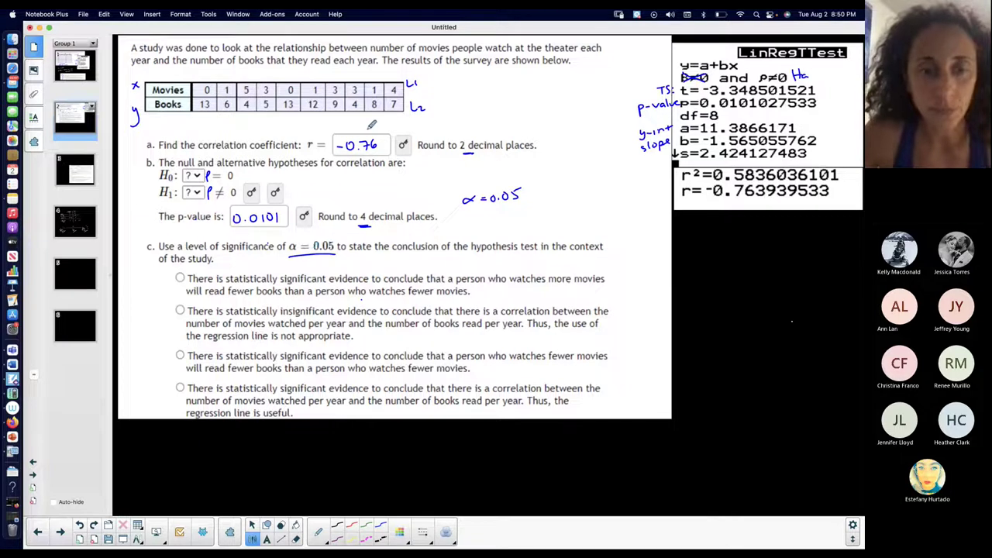
Step: In thin white pen, handwrite "p-value < α" and "reject Ho" on the black area below the captured results
left_click(403, 536)
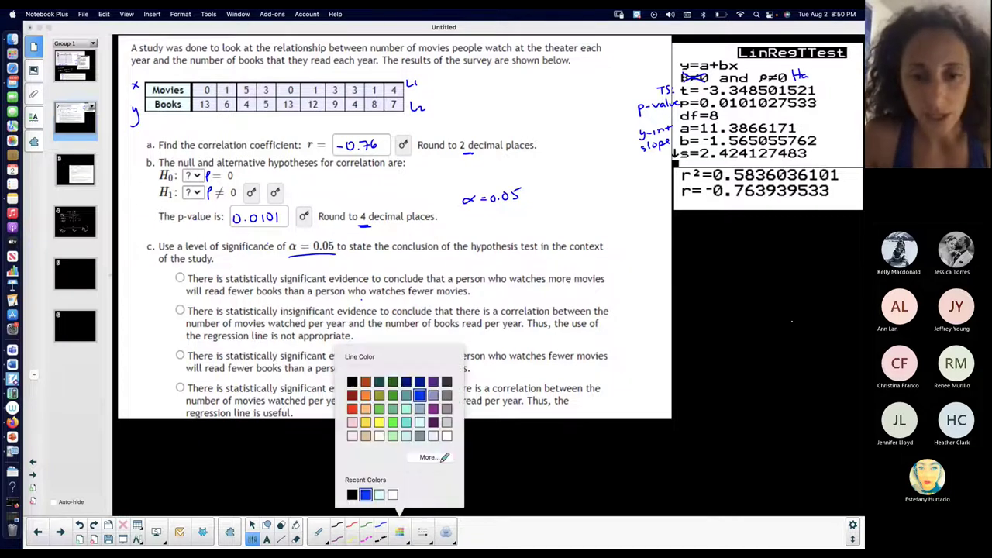
left_click(421, 534)
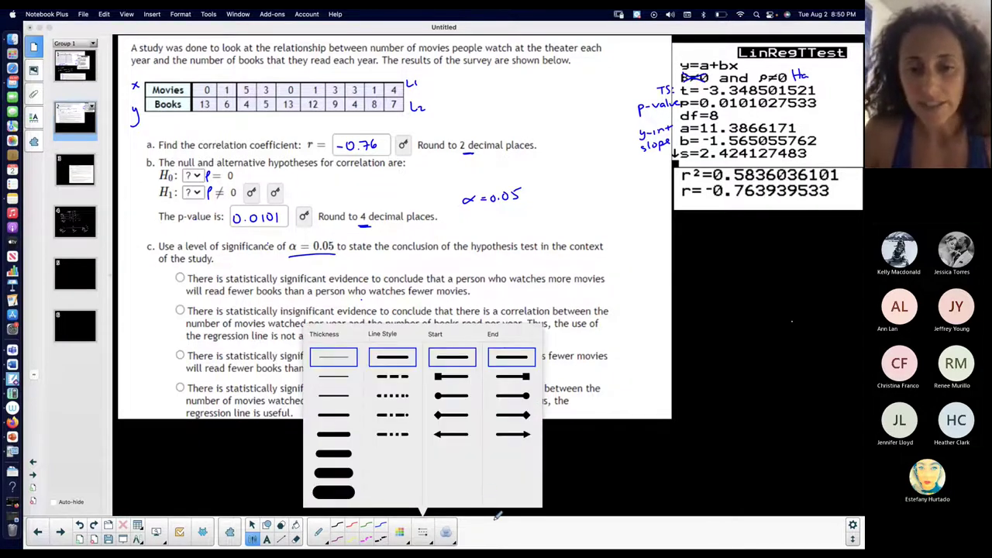
mouse_move(697, 260)
left_mouse_down()
mouse_move(773, 246)
mouse_move(770, 261)
mouse_move(806, 261)
left_mouse_up()
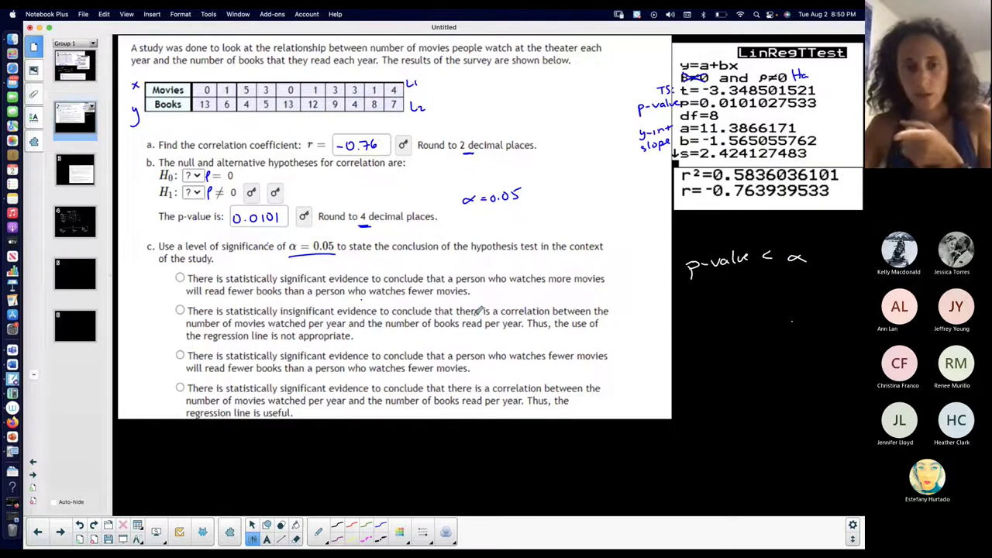
mouse_move(698, 297)
left_mouse_down()
mouse_move(774, 287)
mouse_move(777, 297)
left_mouse_up()
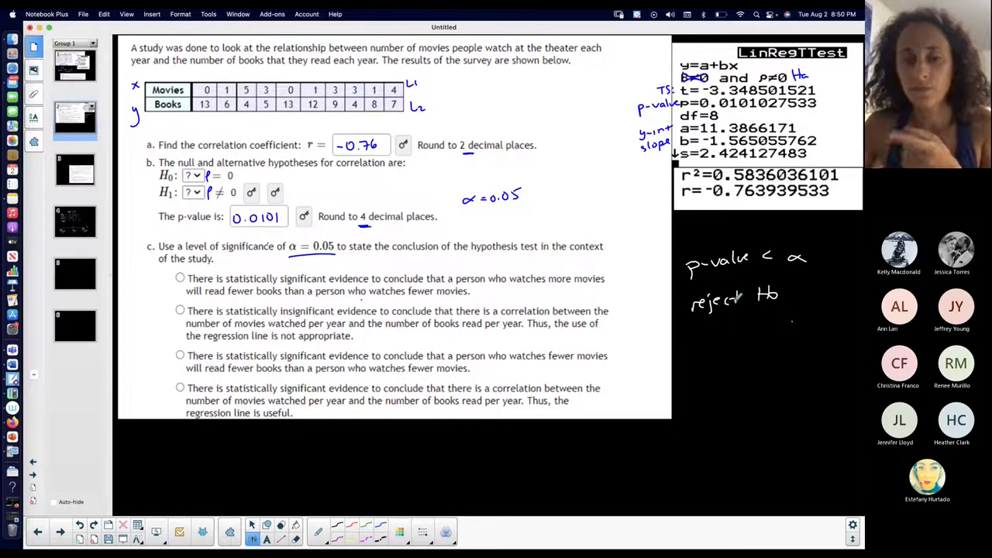
Step: In thin blue pen, star H1 and annotate the H0 line "no linear correlation" and the H1 line "linear correlation"
left_click(382, 527)
left_click(423, 532)
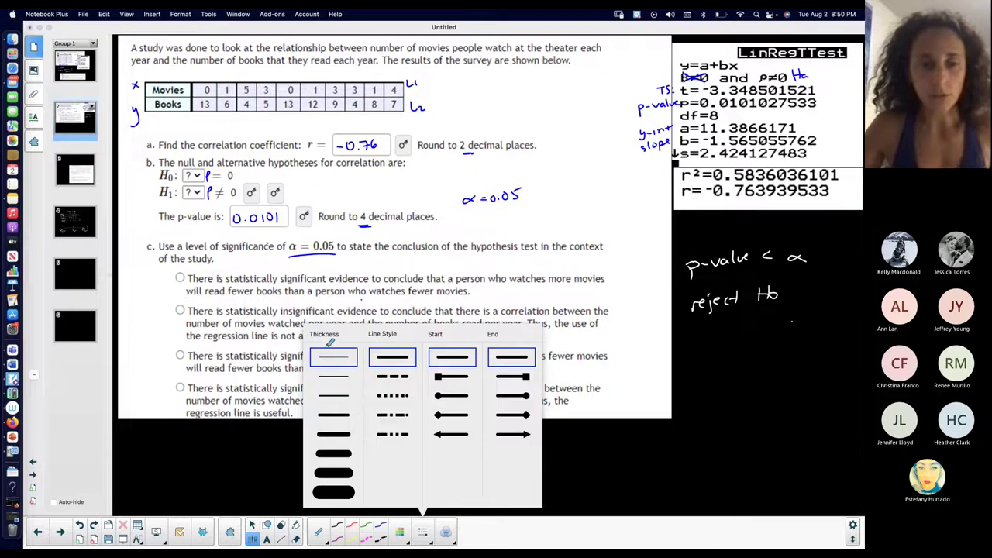
left_click_drag(150, 189, 145, 192)
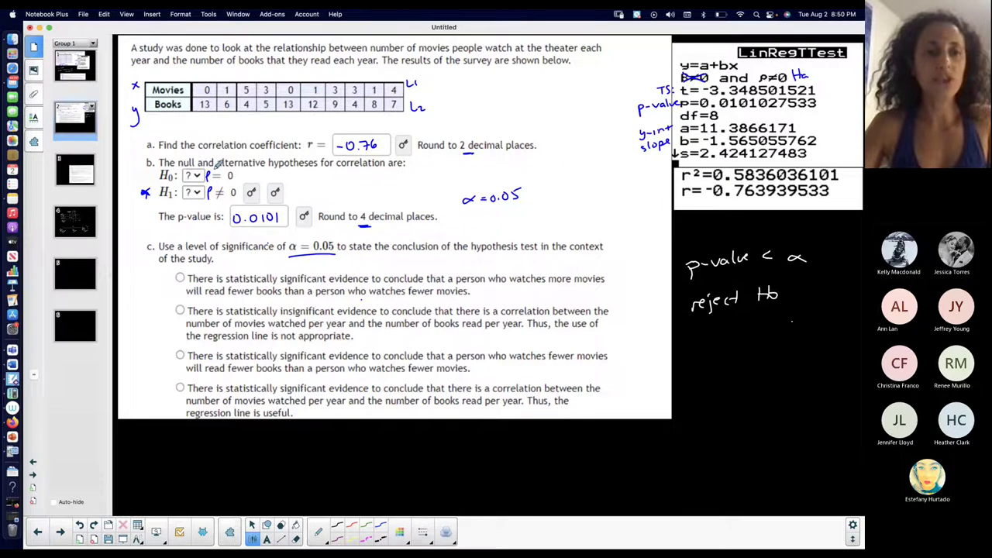
left_click_drag(242, 175, 292, 173)
left_click_drag(300, 172, 358, 166)
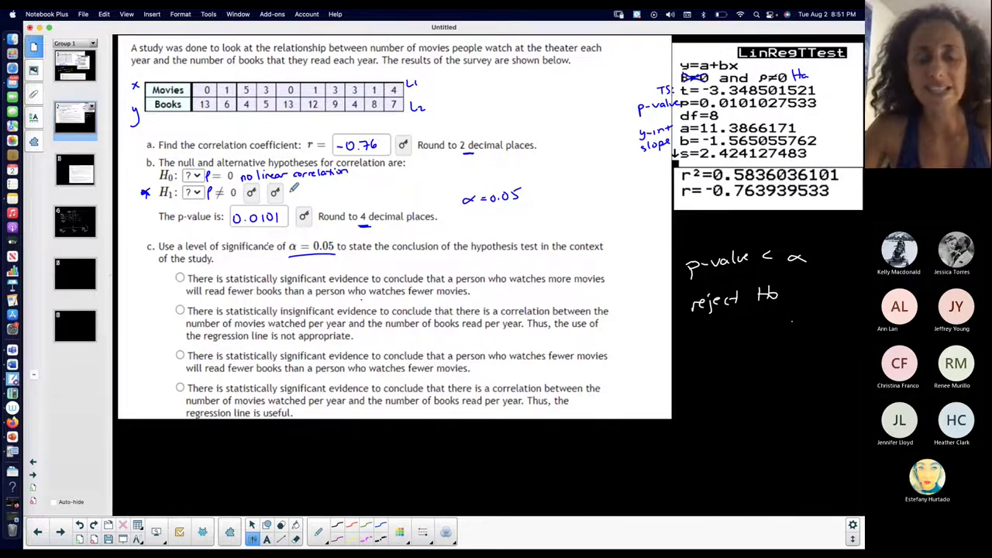
left_click_drag(291, 196, 392, 179)
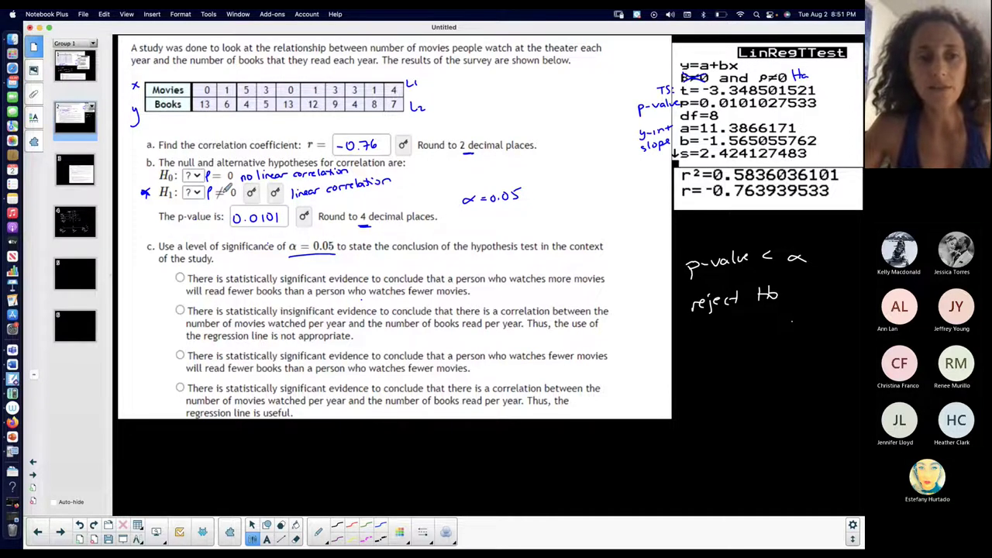
Step: Compare with the driver age hypotheses on page 1 and underline the H1: ρ ≠ 0 line on page 2
left_click(76, 68)
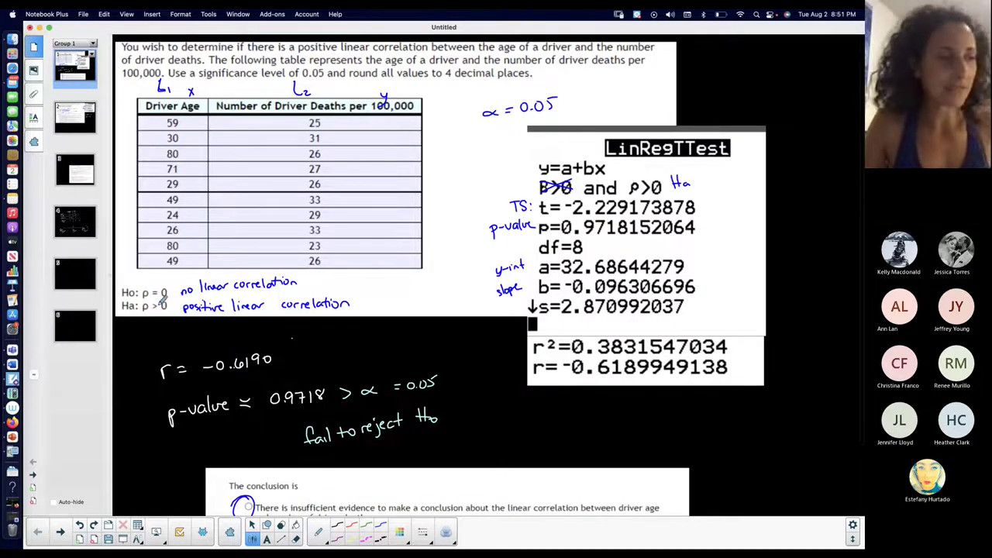
left_click(78, 116)
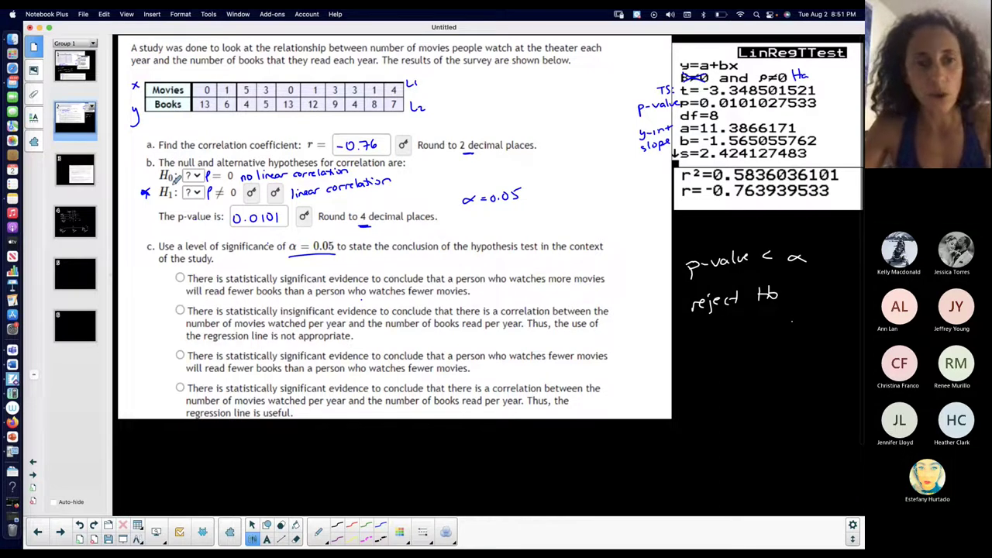
left_click_drag(162, 207, 226, 200)
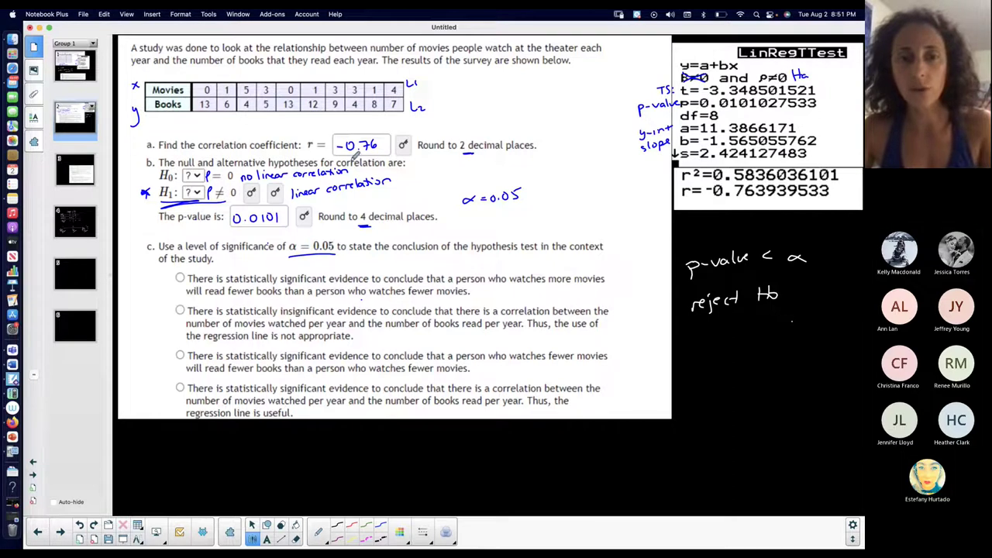
Step: Check the calculator's scatter plot, then underline "in" in "insignificant" and "is a" in part c's second option and cross that option out
key("super+Tab")
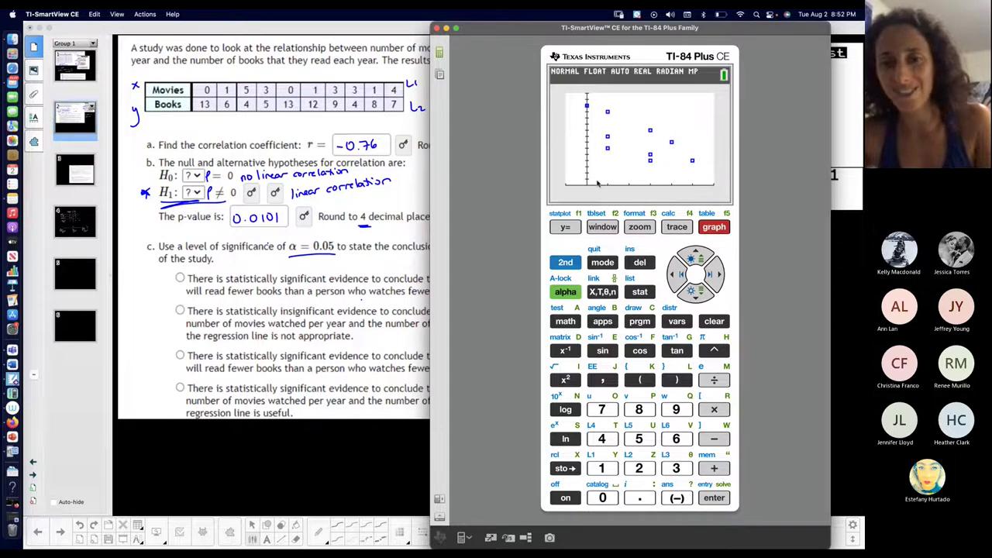
key("super+Tab")
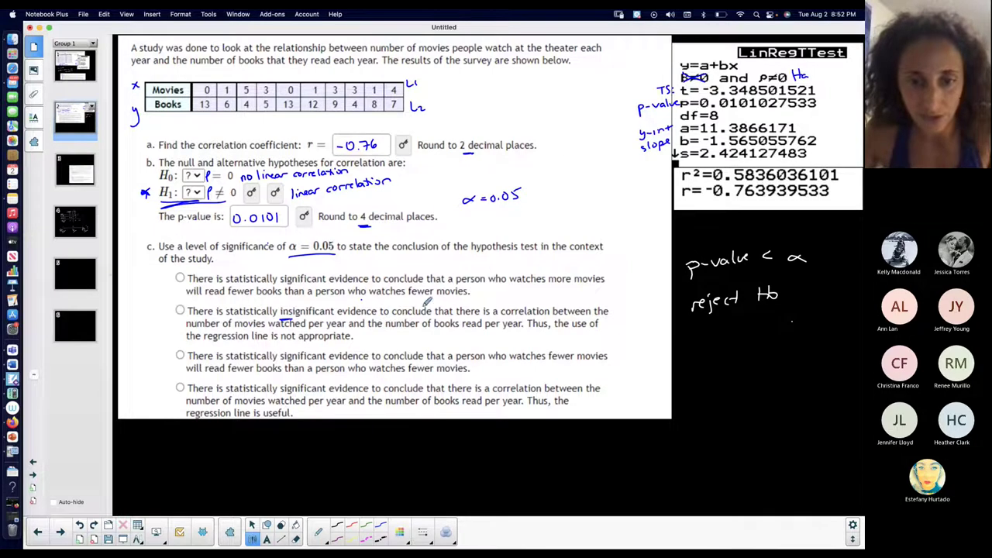
left_click_drag(482, 318, 504, 318)
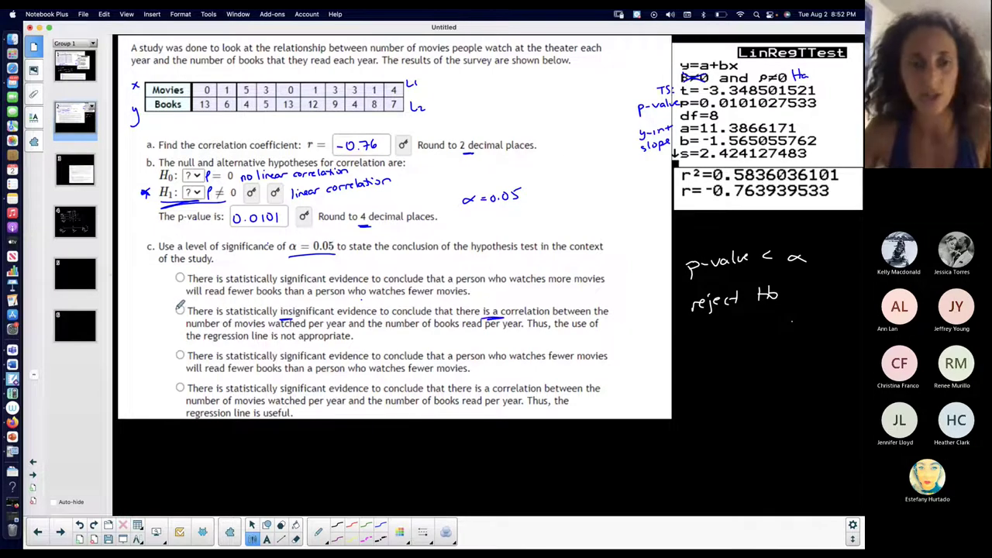
left_click_drag(178, 306, 189, 318)
left_click_drag(187, 306, 173, 324)
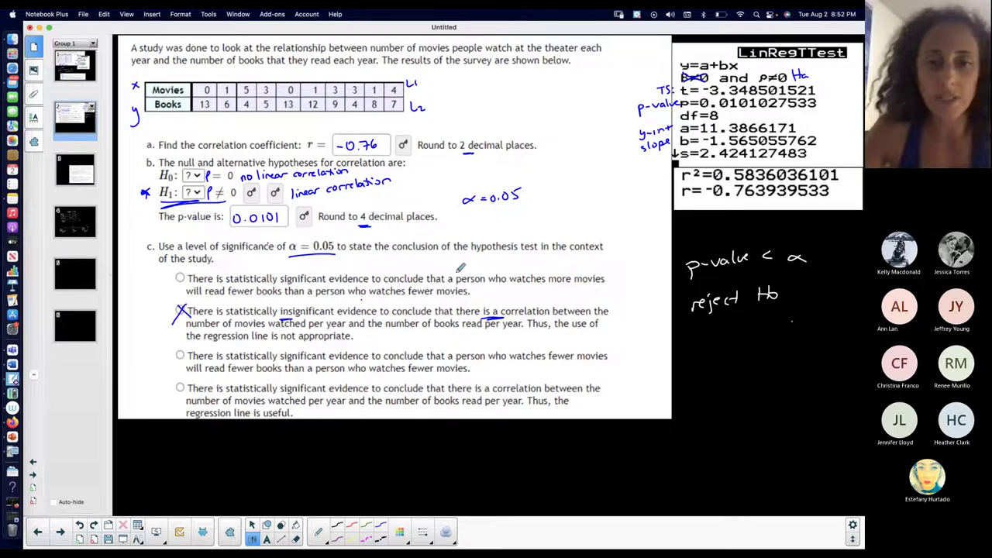
Step: Underline "more" and "fewer" in part c's first option and both "fewer" movies phrases in its third option
left_click_drag(552, 287, 588, 286)
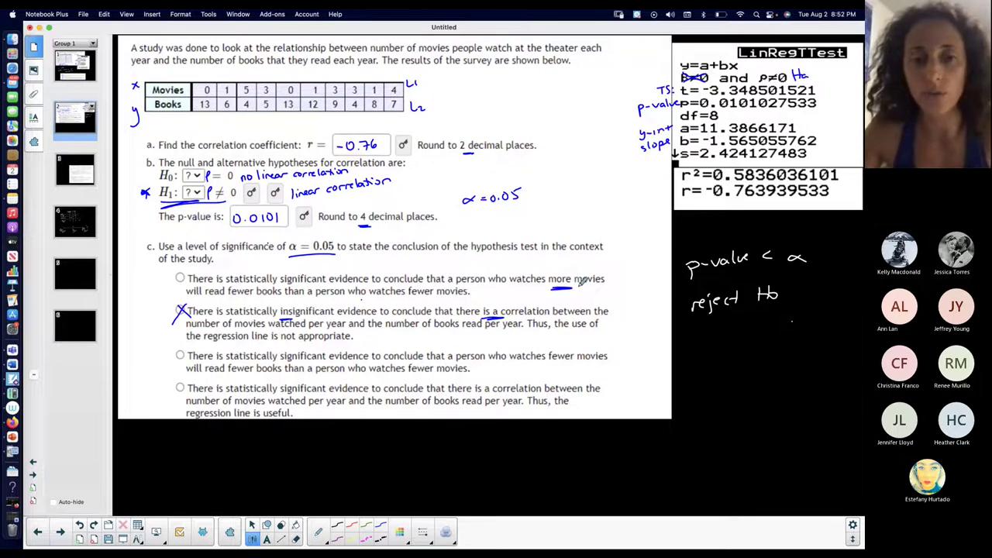
left_click_drag(231, 297, 279, 296)
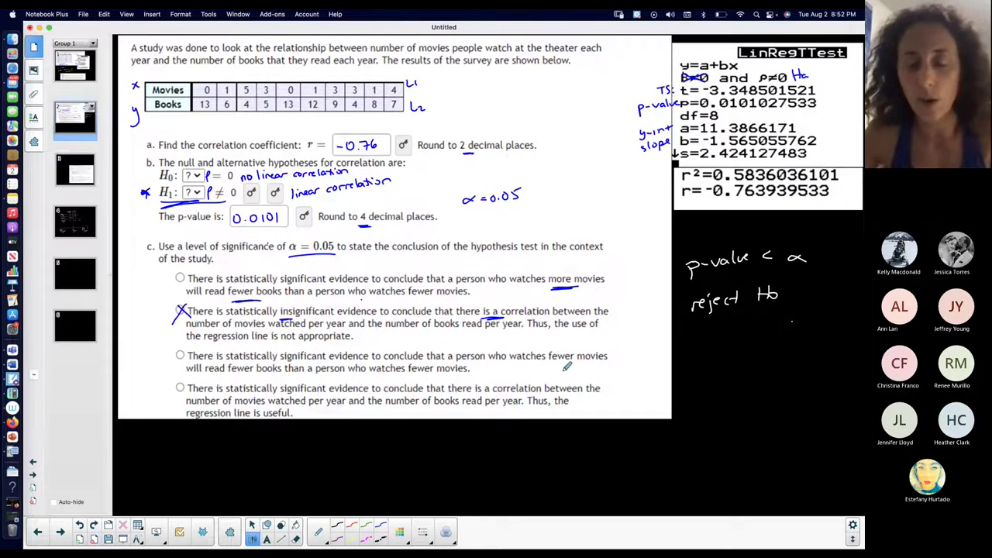
left_click_drag(548, 362, 607, 359)
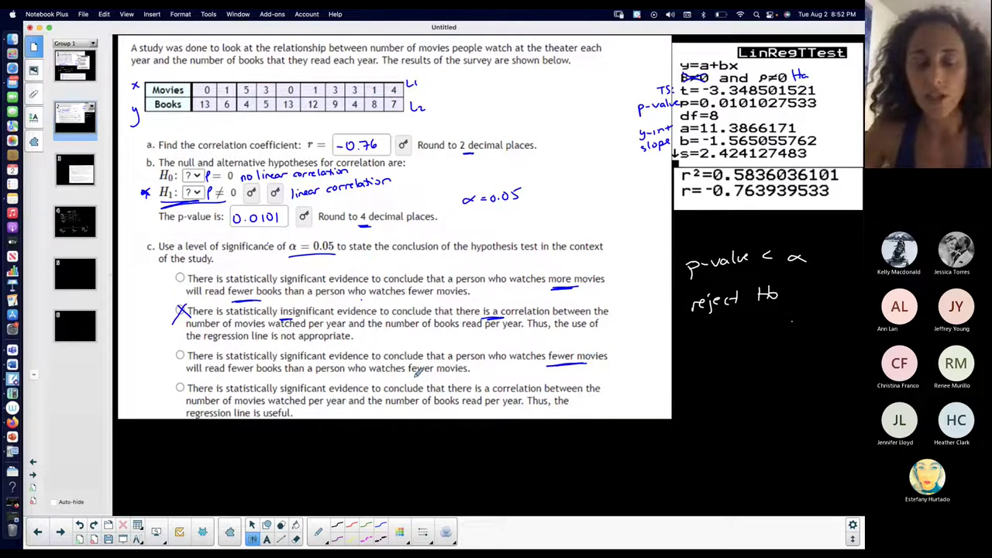
left_click_drag(403, 378, 440, 378)
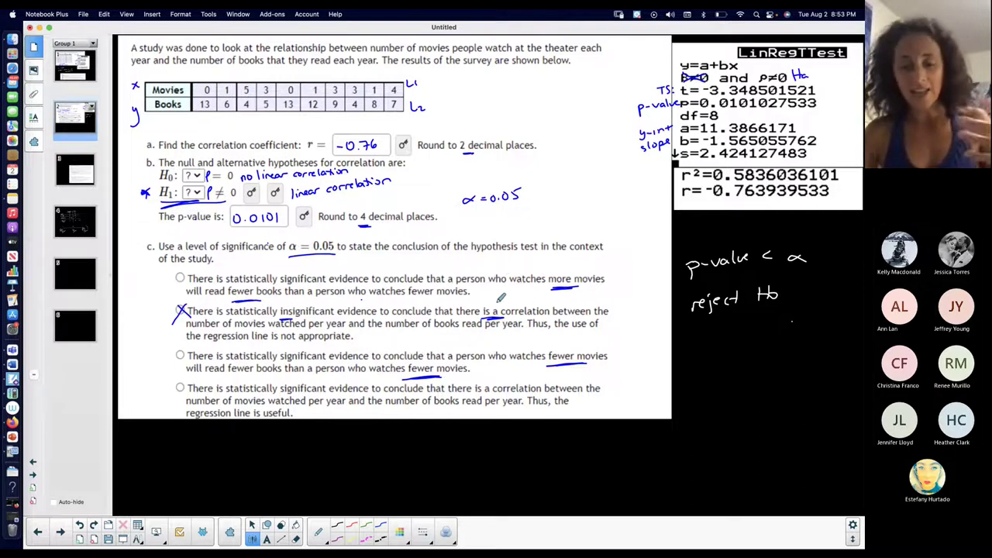
Step: Check the scatter plot again, then circle part c's fourth option as the answer and underline "is a" in it
key("super+Tab")
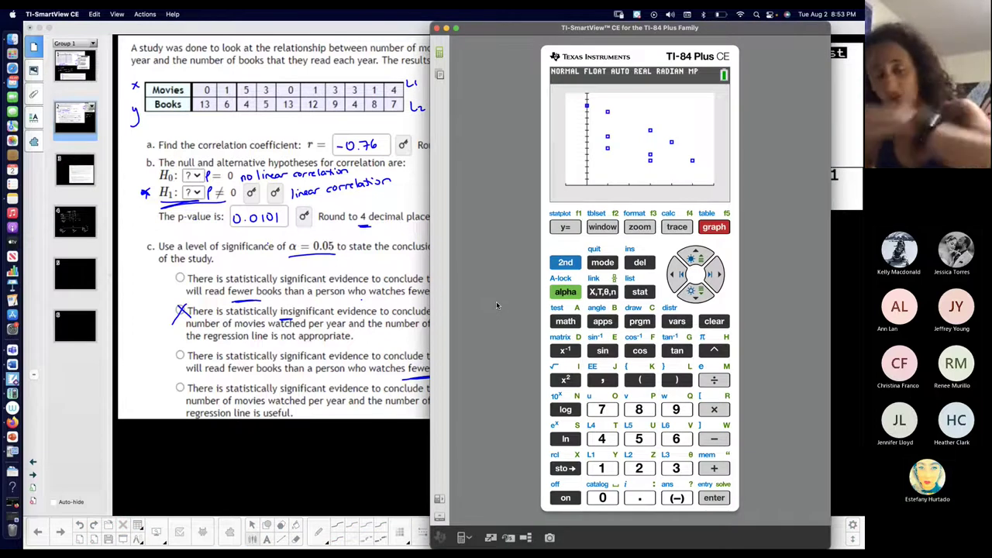
key("super+Tab")
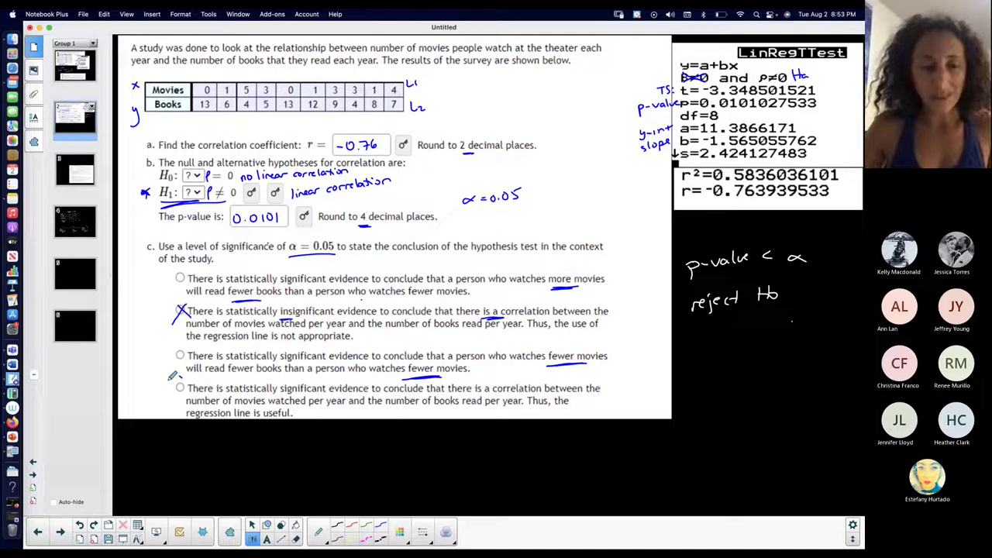
left_click_drag(172, 376, 189, 379)
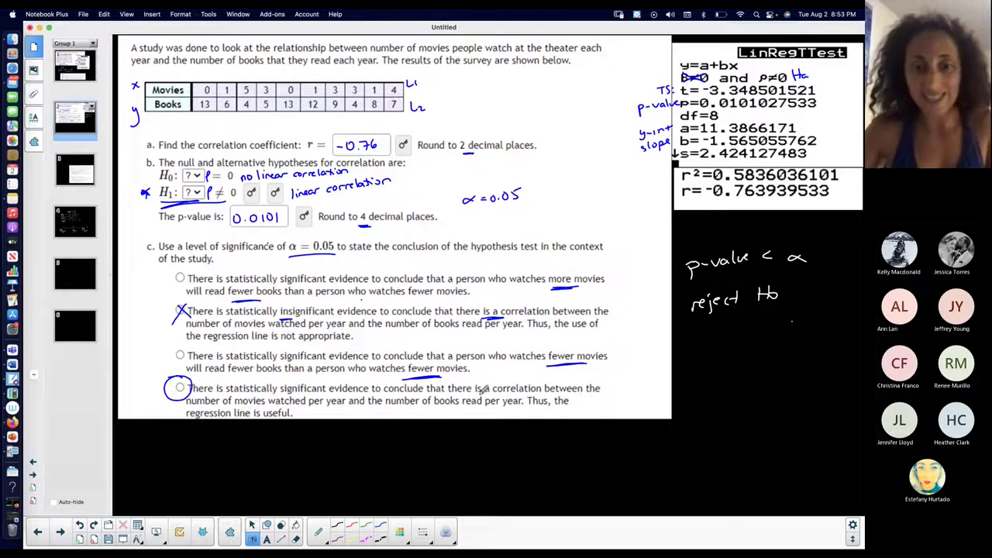
left_click_drag(474, 394, 503, 392)
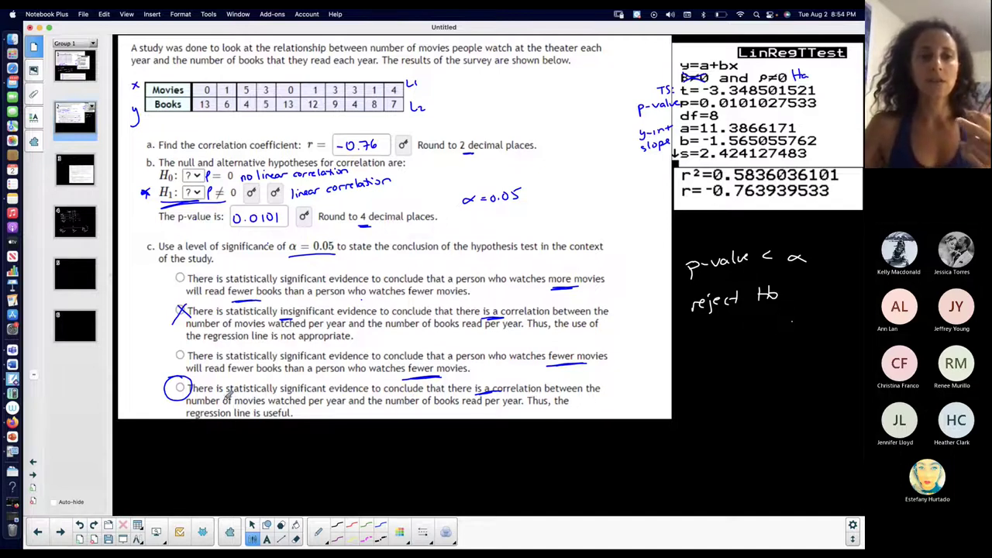
Step: On page 3, move the image with questions f to i to the page's upper-left corner
left_click(78, 172)
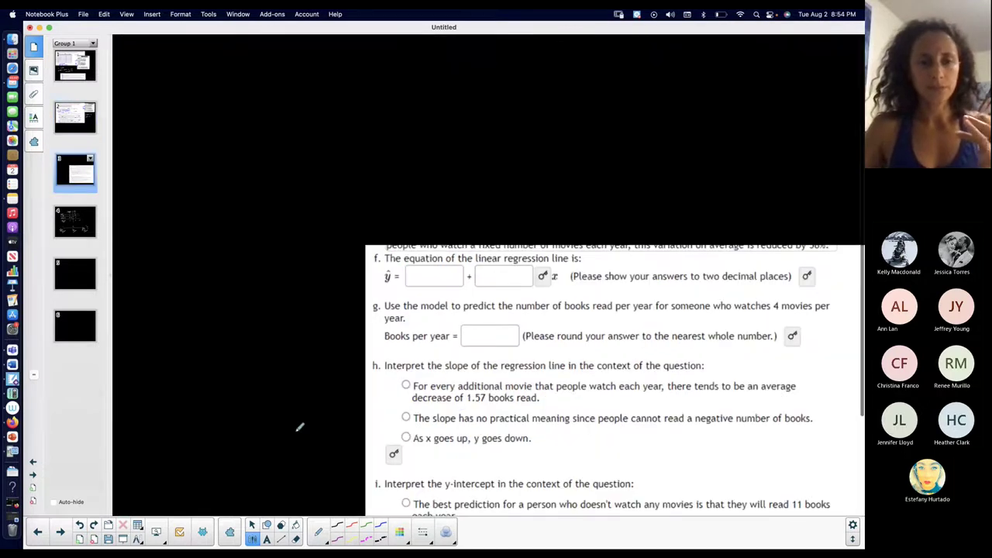
left_click(252, 525)
left_click_drag(447, 412, 203, 206)
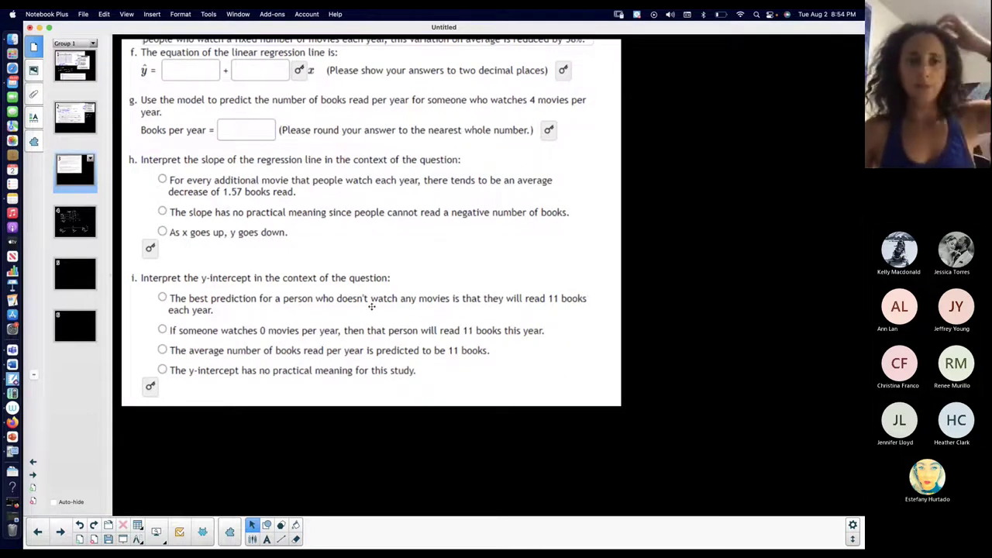
Step: Copy the LinRegTTest results image from page 2 onto page 3 and place it to the right of the questions f to i image
left_click_drag(362, 320, 361, 329)
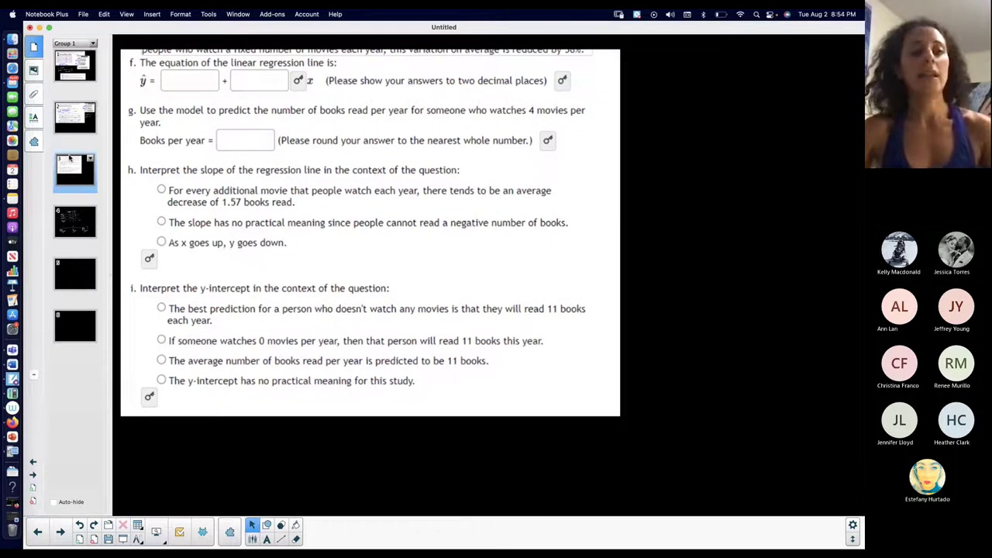
left_click(87, 106)
left_click(743, 144)
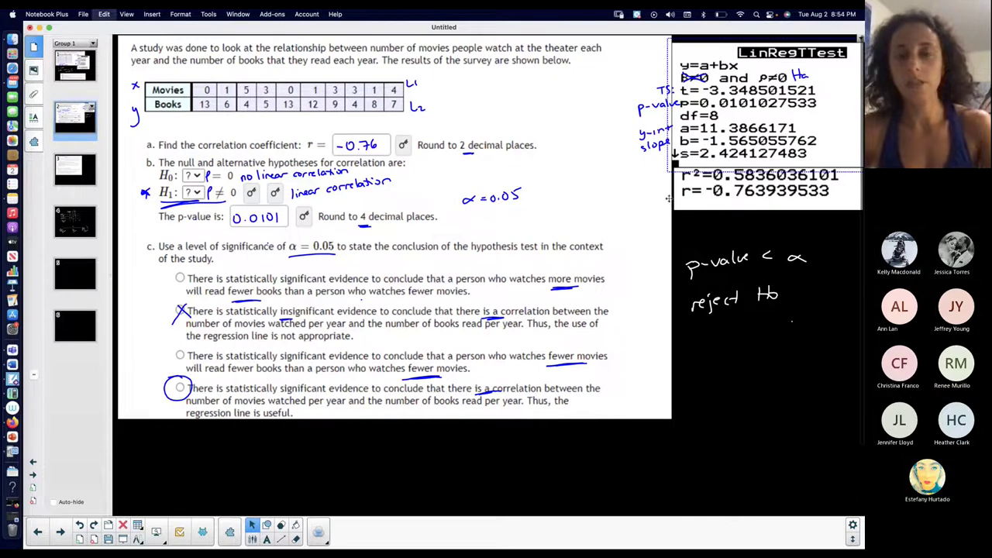
left_click(74, 169)
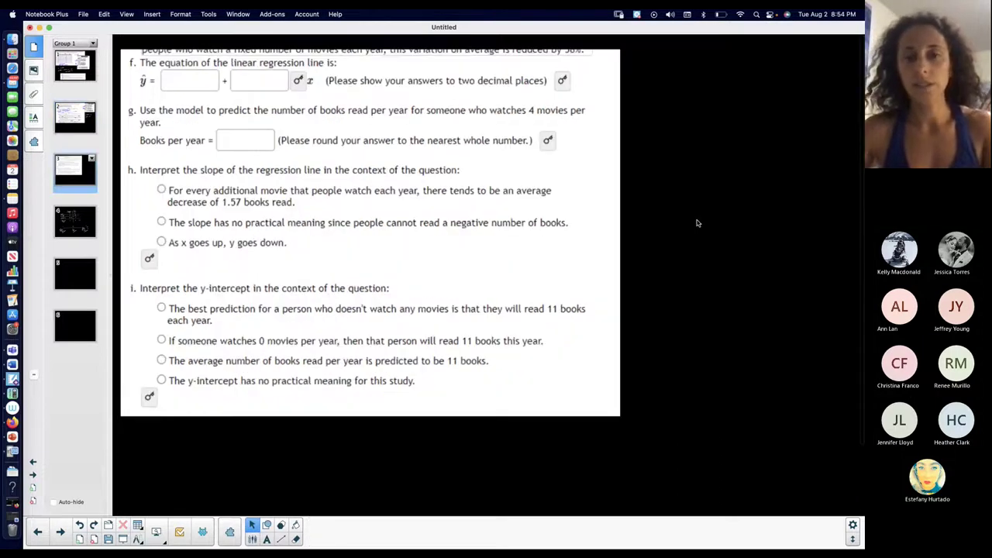
key("super+v")
left_click_drag(286, 122, 809, 98)
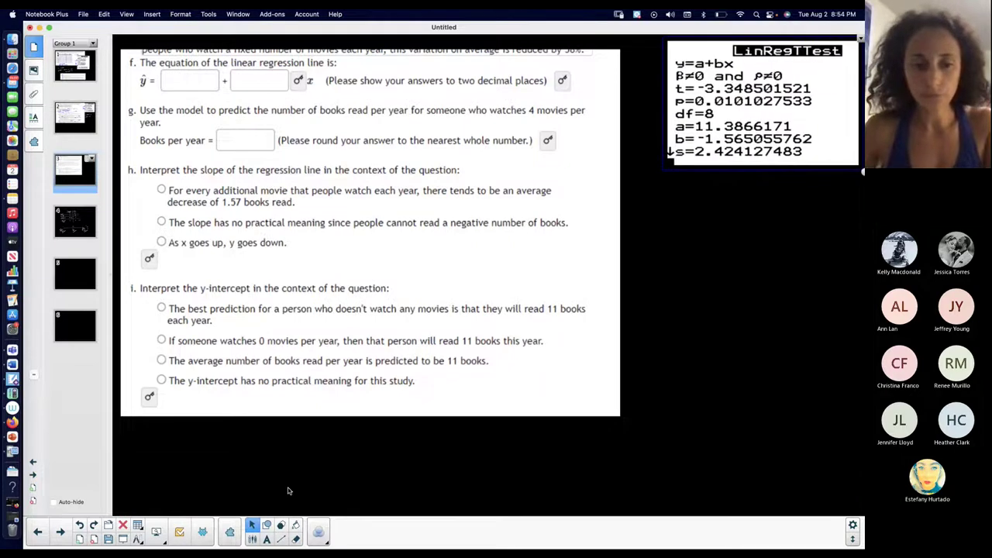
Step: Handwrite the labels "y-int" and "slope" in white beside the a and b values of the LinRegTTest results
left_click(252, 540)
left_click(400, 533)
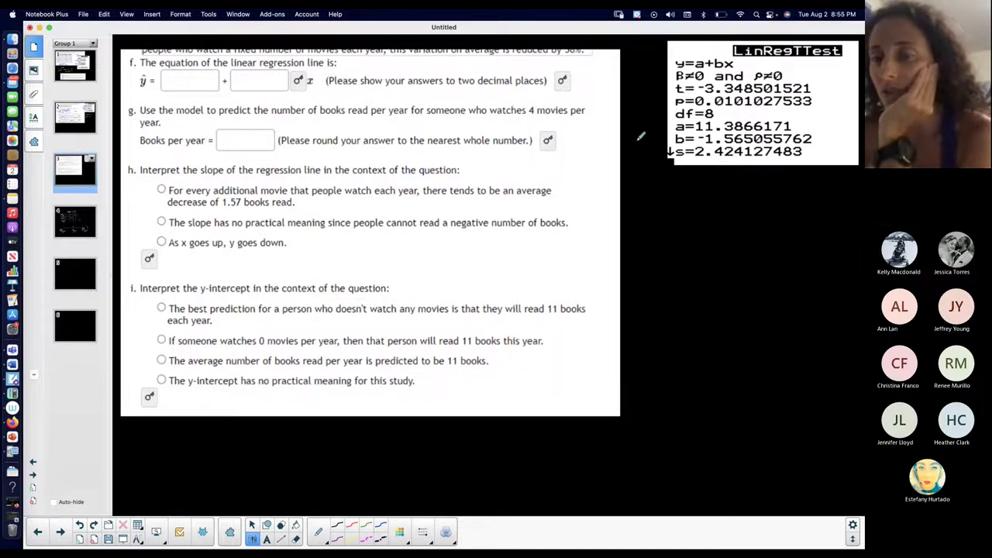
mouse_move(641, 136)
left_mouse_down()
mouse_move(656, 142)
mouse_move(669, 121)
left_mouse_up()
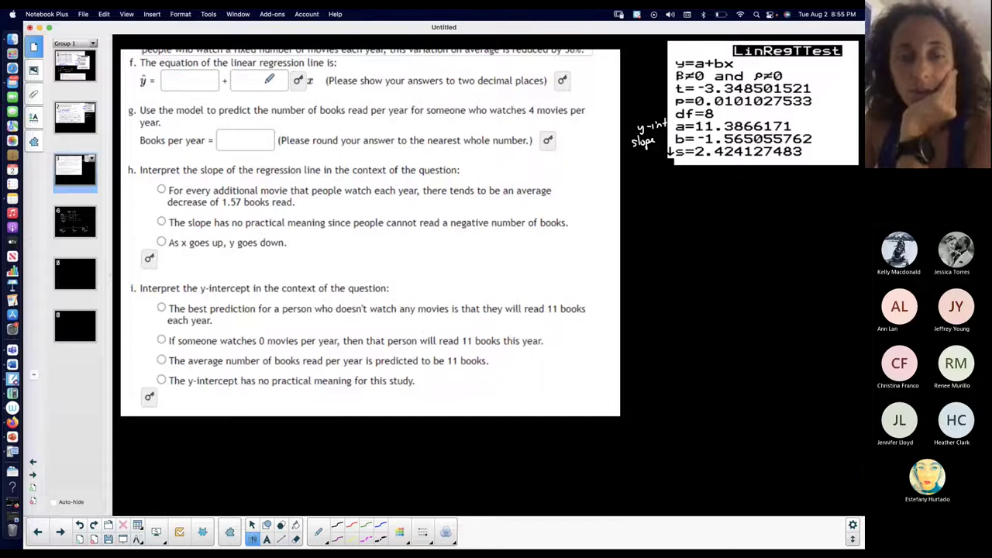
Step: Start the regression equation below the LinRegTTest results by handwriting "ŷ =" in white
left_click(382, 527)
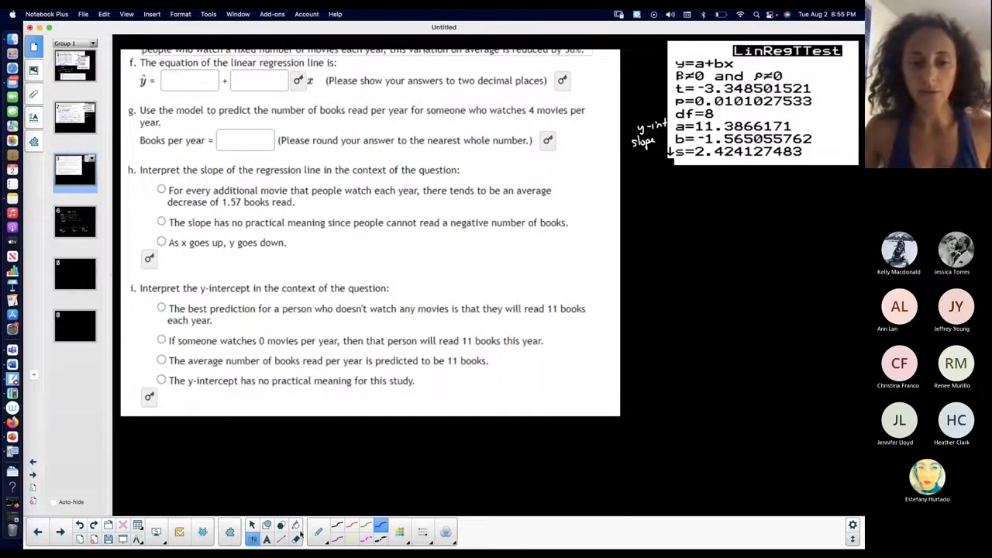
left_click(400, 532)
left_click(392, 491)
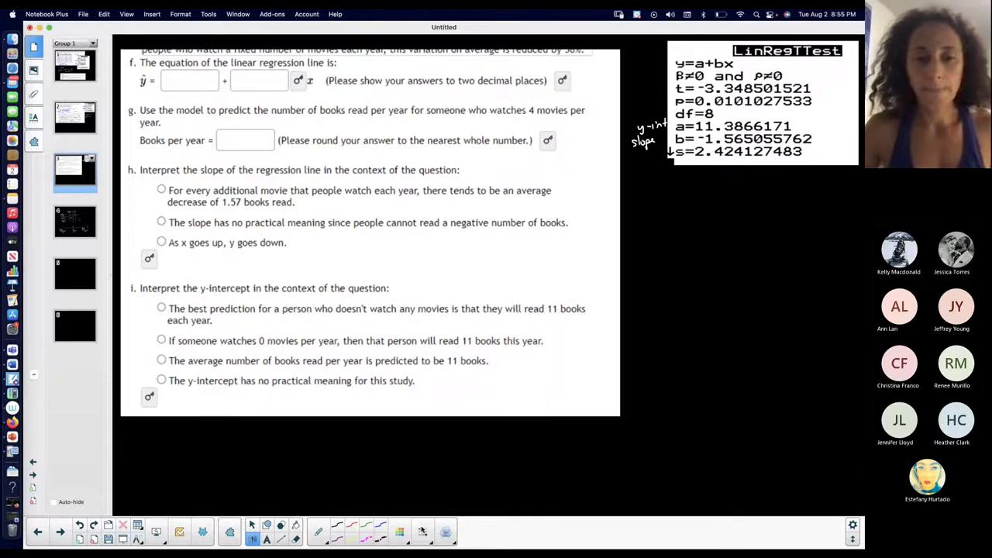
left_click(422, 532)
left_click(336, 352)
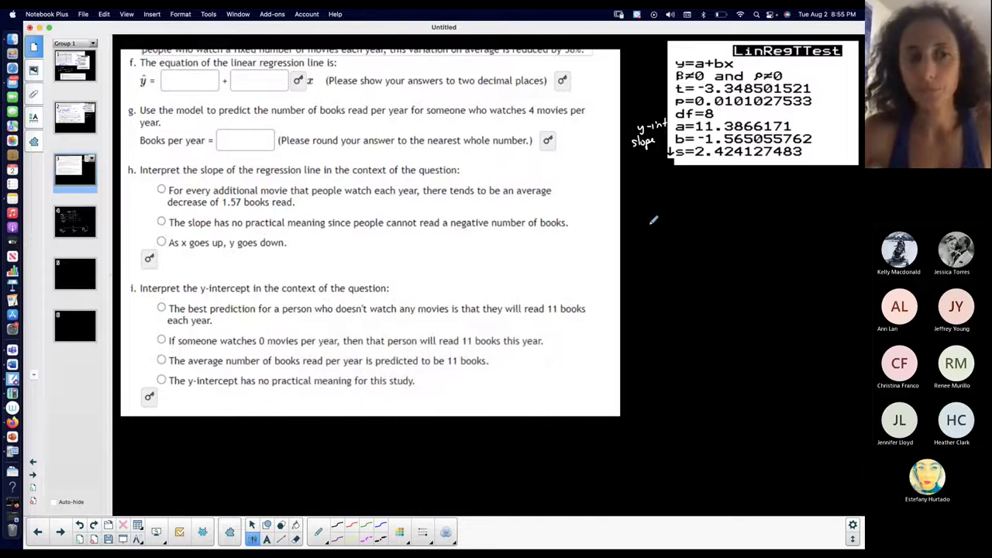
left_click_drag(647, 222, 649, 250)
left_click_drag(650, 210, 672, 221)
left_click_drag(665, 228, 673, 226)
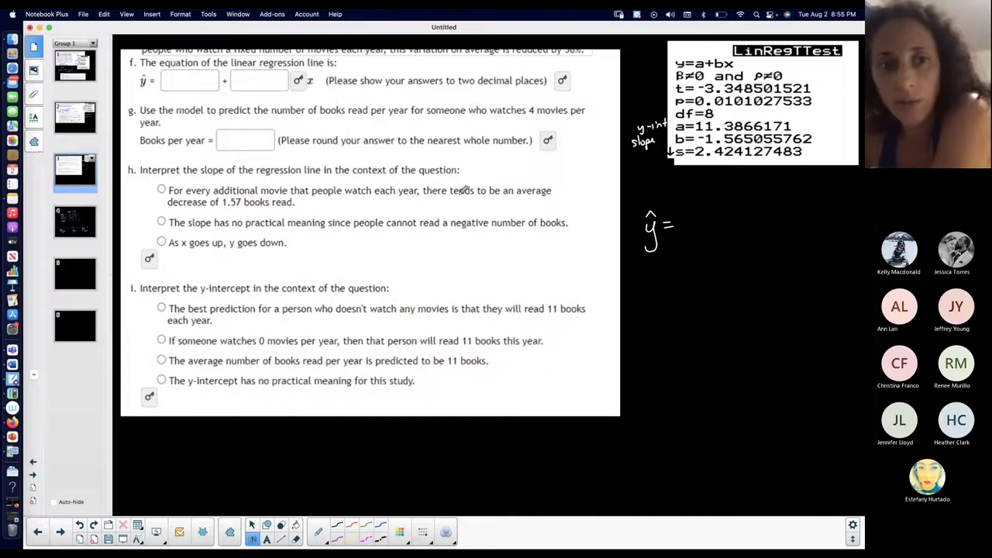
Step: Complete the handwritten regression equation with "11.39 + -1.57x"
mouse_move(689, 217)
left_mouse_down()
mouse_move(689, 228)
mouse_move(726, 220)
mouse_move(727, 229)
left_mouse_up()
left_click(702, 226)
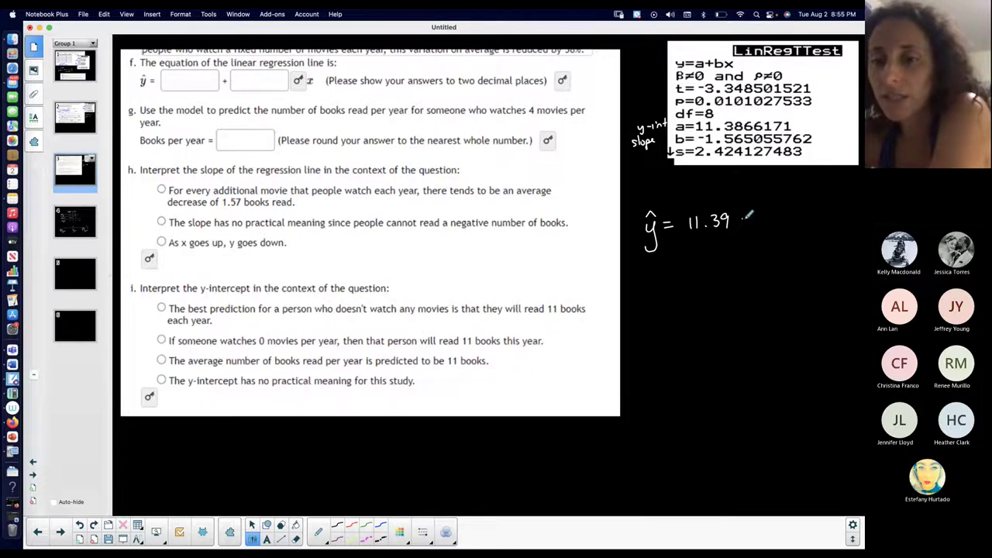
left_click_drag(739, 221, 748, 221)
mouse_move(742, 216)
left_mouse_down()
mouse_move(742, 226)
mouse_move(756, 219)
left_mouse_up()
mouse_move(763, 211)
left_mouse_down()
mouse_move(762, 224)
mouse_move(798, 206)
mouse_move(798, 219)
mouse_move(821, 216)
mouse_move(810, 215)
left_mouse_up()
left_click(770, 223)
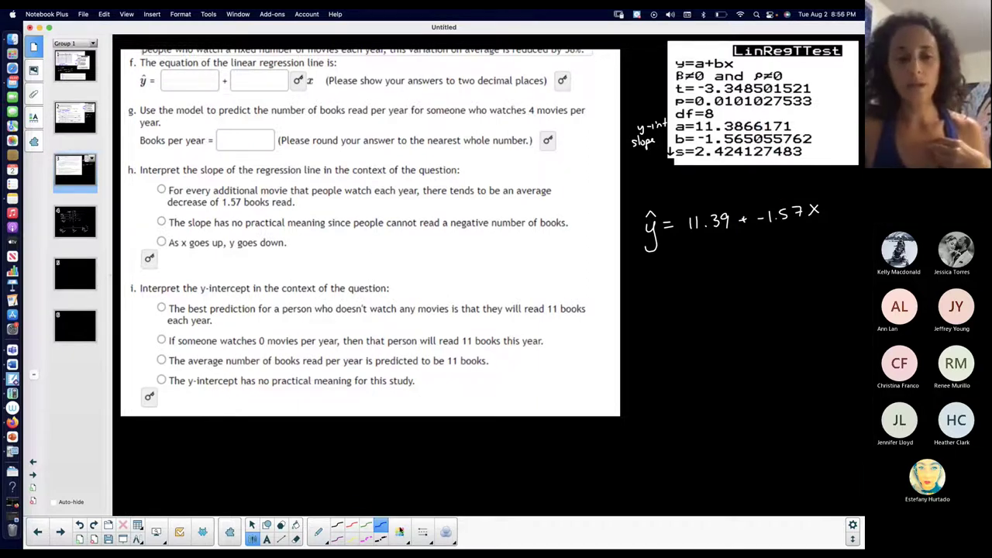
Step: Handwrite 11.39 and -1.57 in blue in part f's two answer boxes and underline "two" in its rounding instruction
left_click(423, 532)
left_click(333, 358)
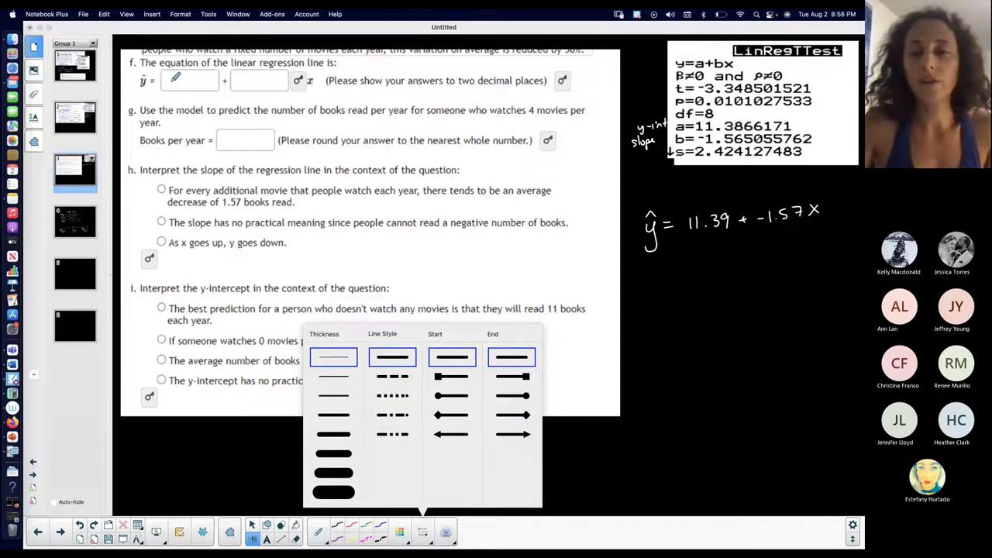
mouse_move(172, 70)
left_mouse_down()
mouse_move(172, 85)
mouse_move(185, 86)
left_mouse_up()
left_click_drag(188, 75, 193, 88)
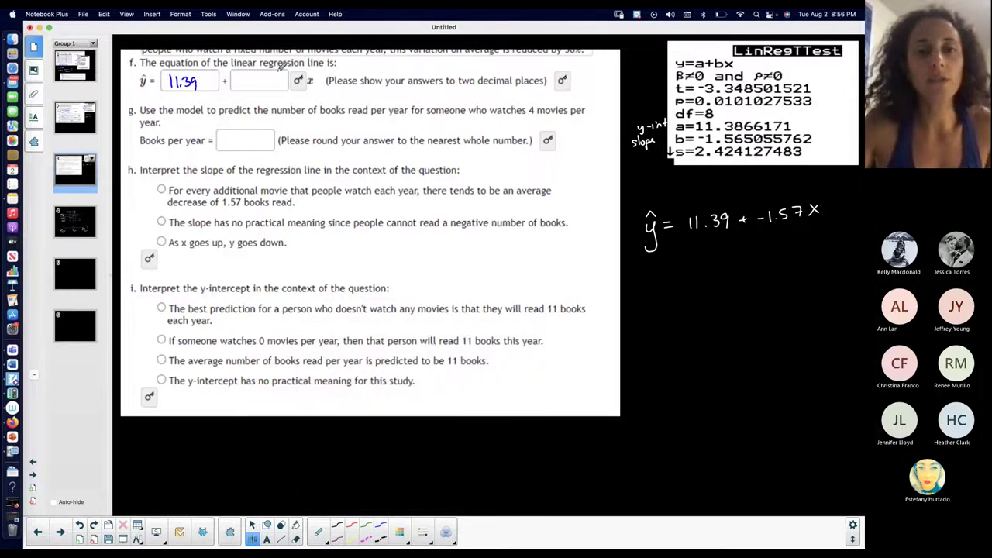
left_click_drag(460, 91, 481, 89)
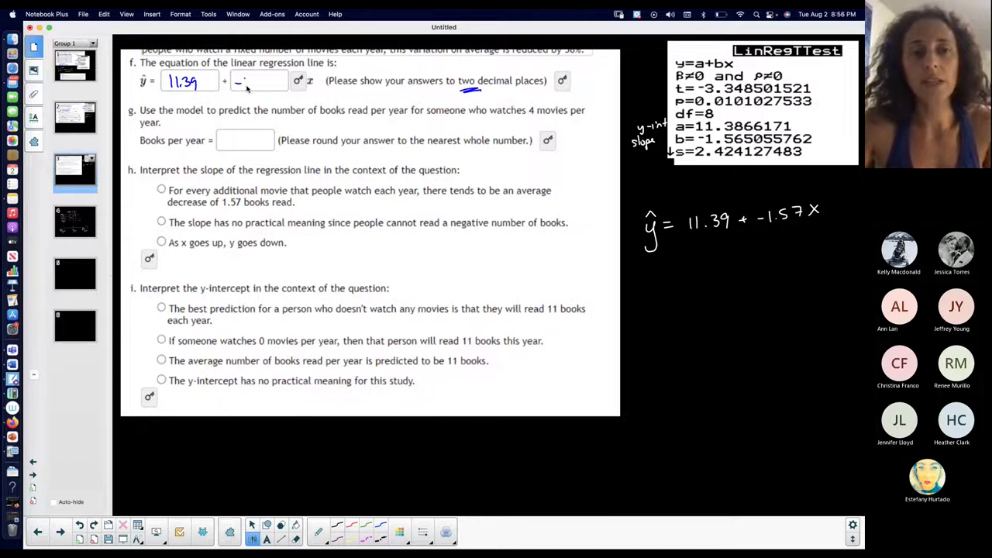
left_click_drag(247, 77, 247, 87)
left_click(252, 86)
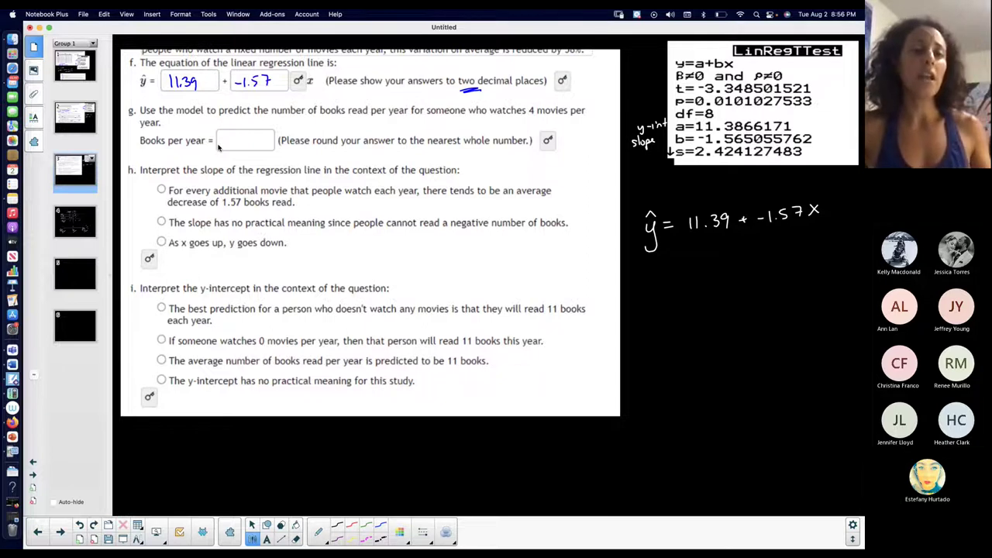
Step: Check the scatter plot in TI-SmartView CE, then return to Notebook and underline "to predict" in part g
key("super+Tab")
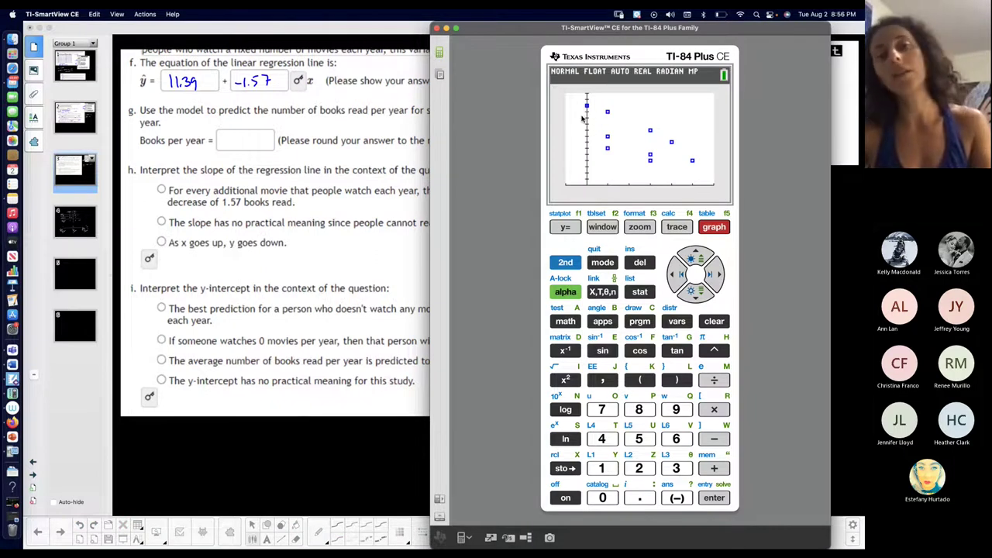
key("super+Tab")
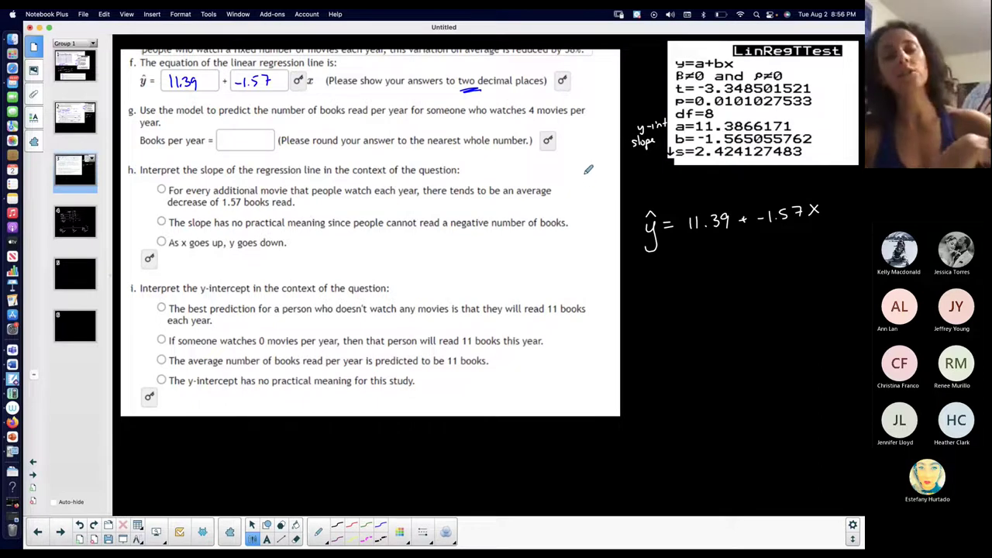
key("super+Tab")
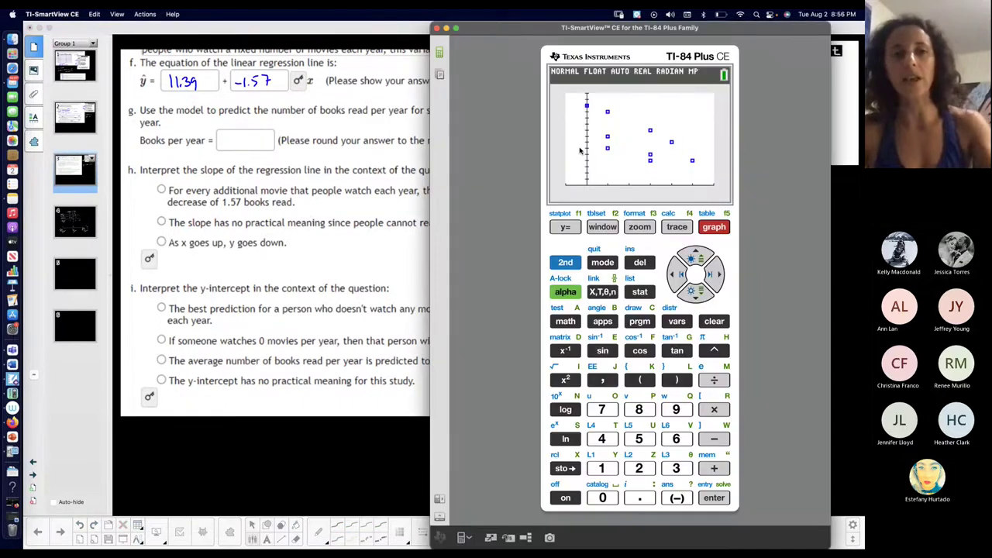
key("super+Tab")
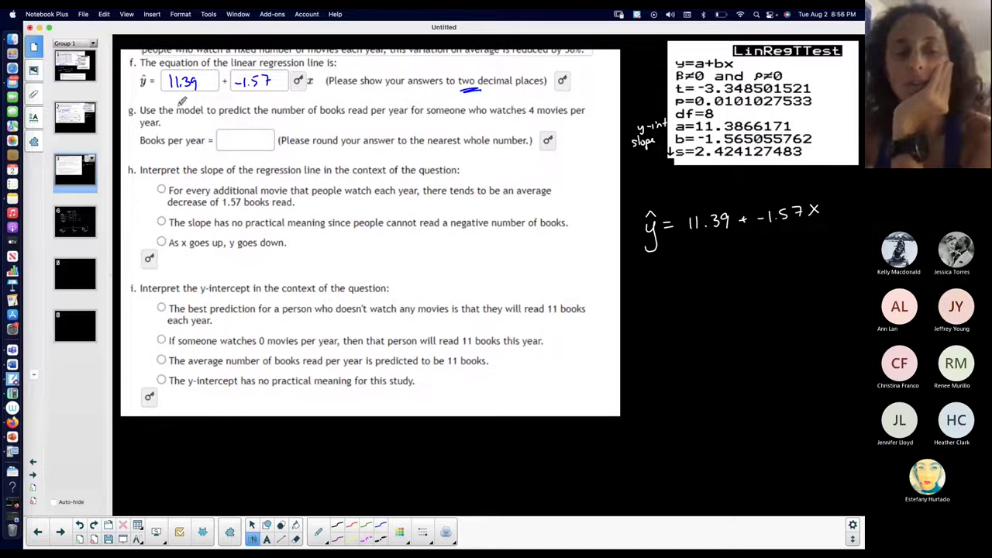
left_click_drag(209, 115, 266, 110)
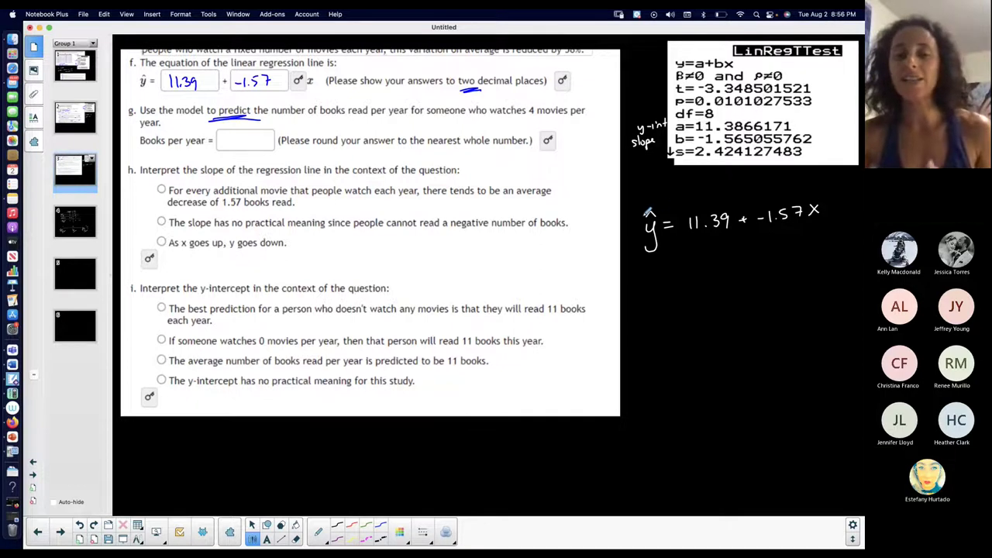
Step: Review the calculator's scatter plot and the movies and books table on page 2 to examine the data behind part g's prediction
left_click(399, 531)
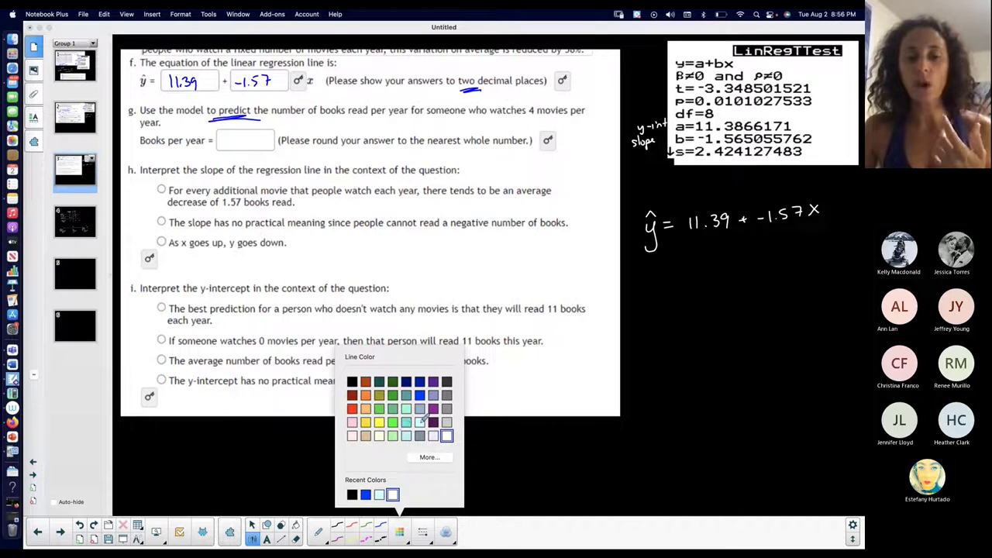
left_click(422, 532)
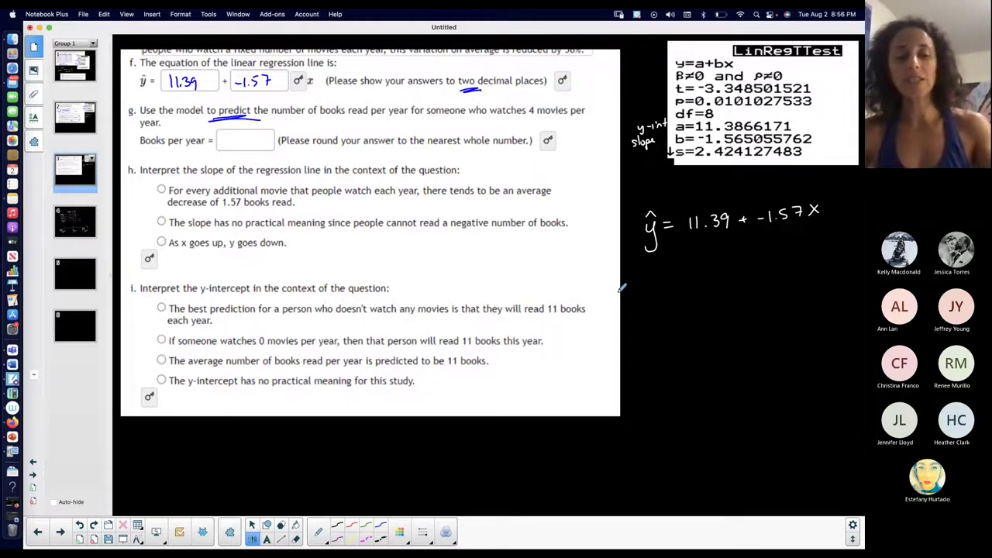
key("super+Tab")
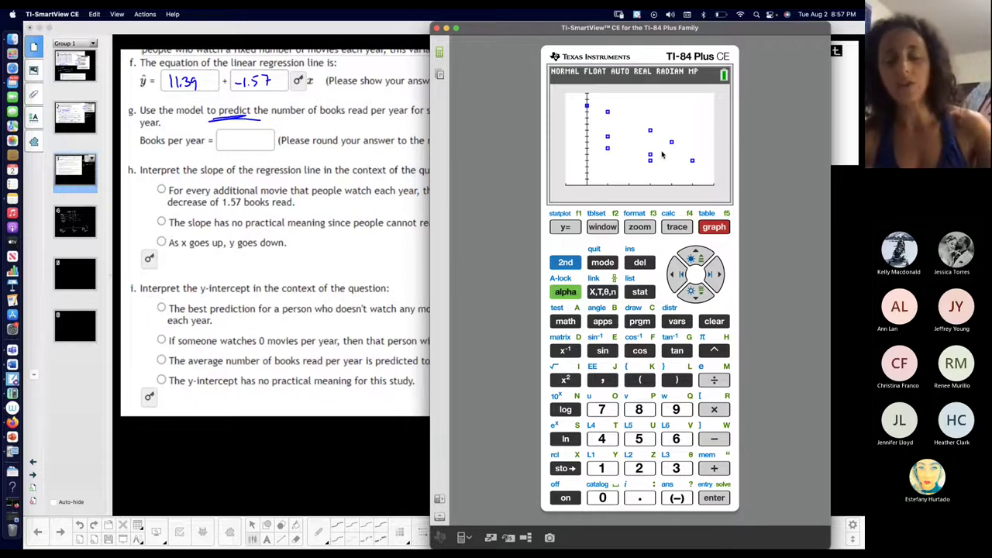
key("super+Tab")
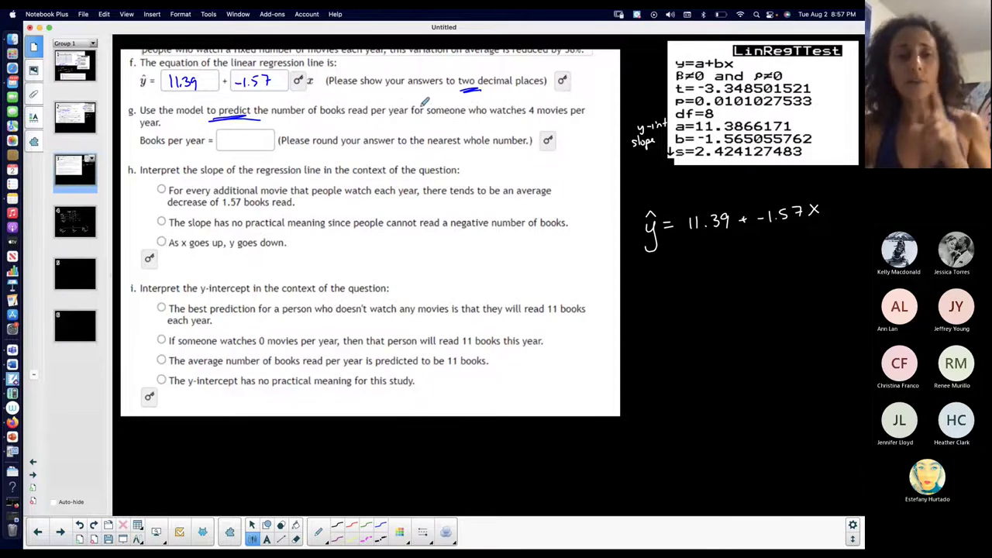
left_click(91, 108)
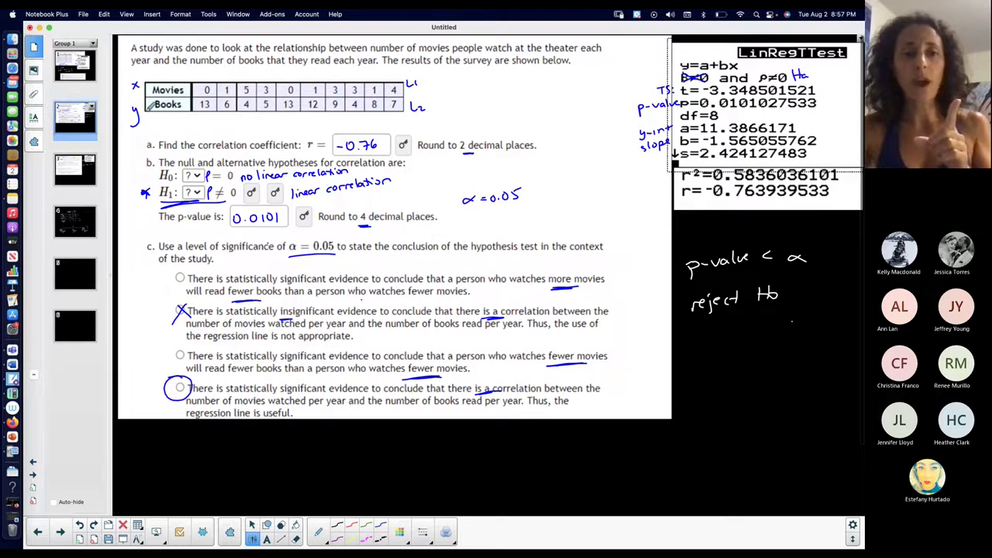
left_click(90, 172)
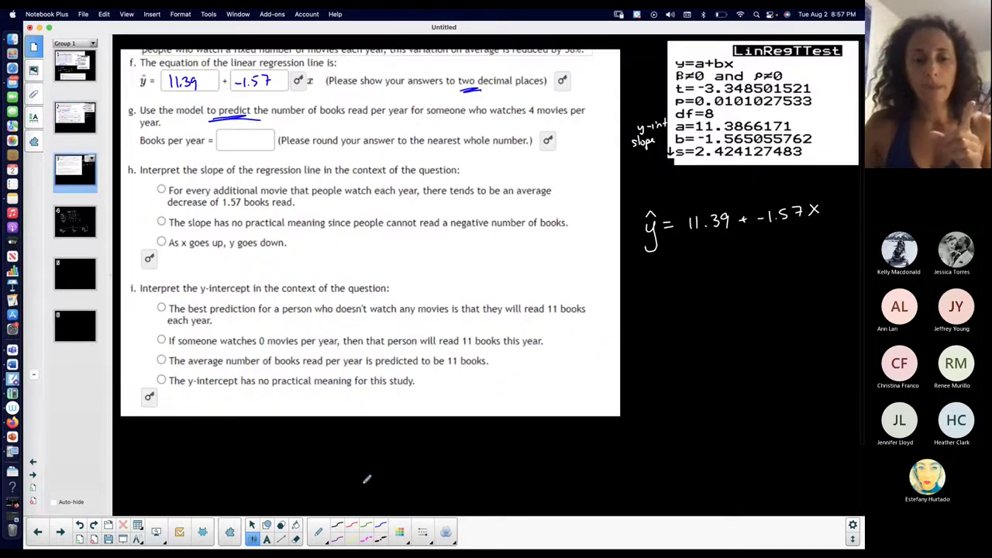
Step: In part g, write y under "books" in blue, underline "4 movies" with an x above it, and check the variables on page 2
left_click(424, 533)
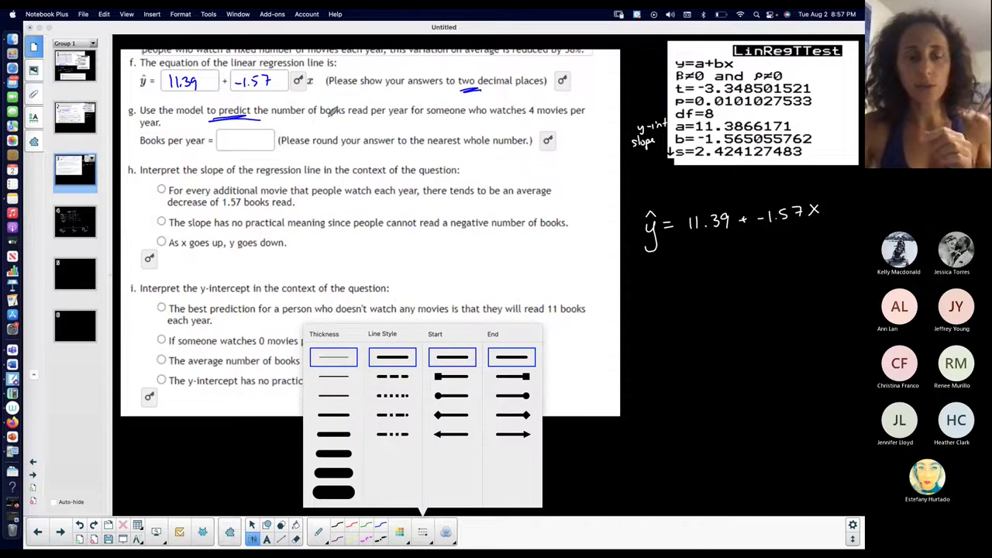
left_click_drag(327, 117, 331, 127)
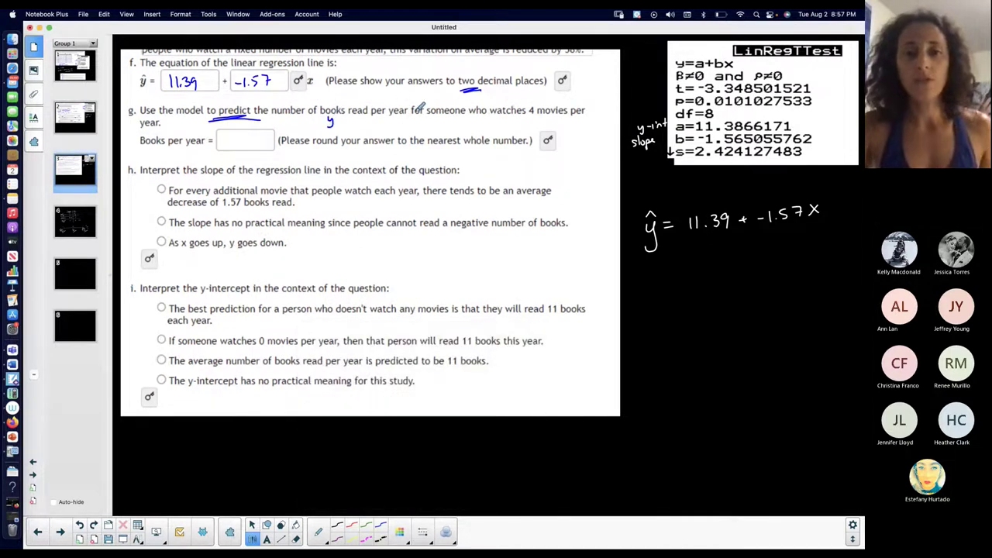
left_click_drag(529, 116, 551, 115)
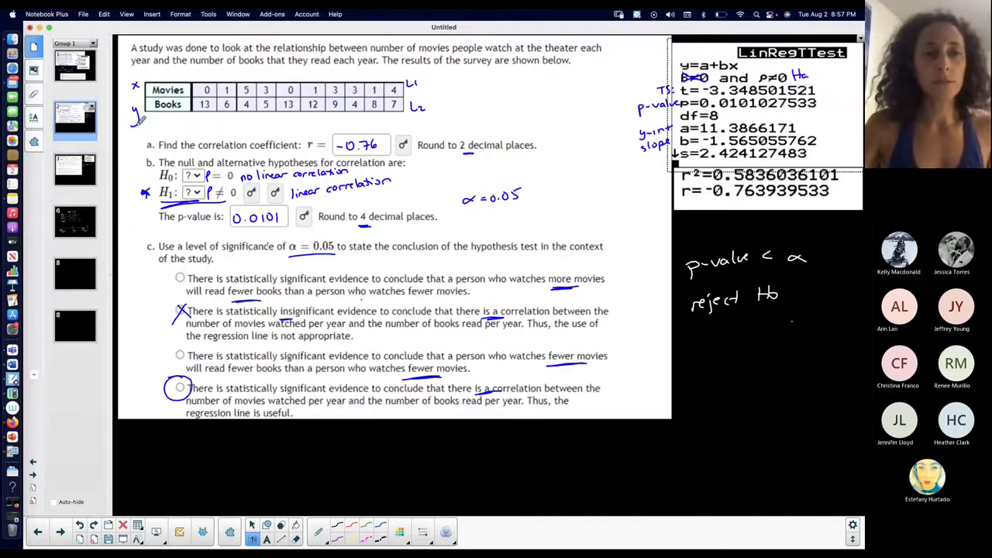
left_click(84, 126)
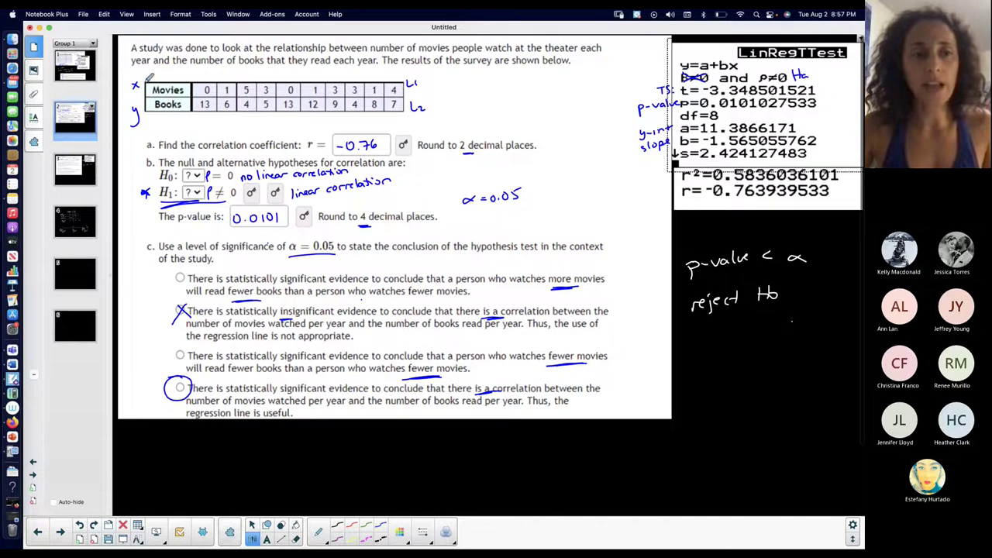
left_click(88, 174)
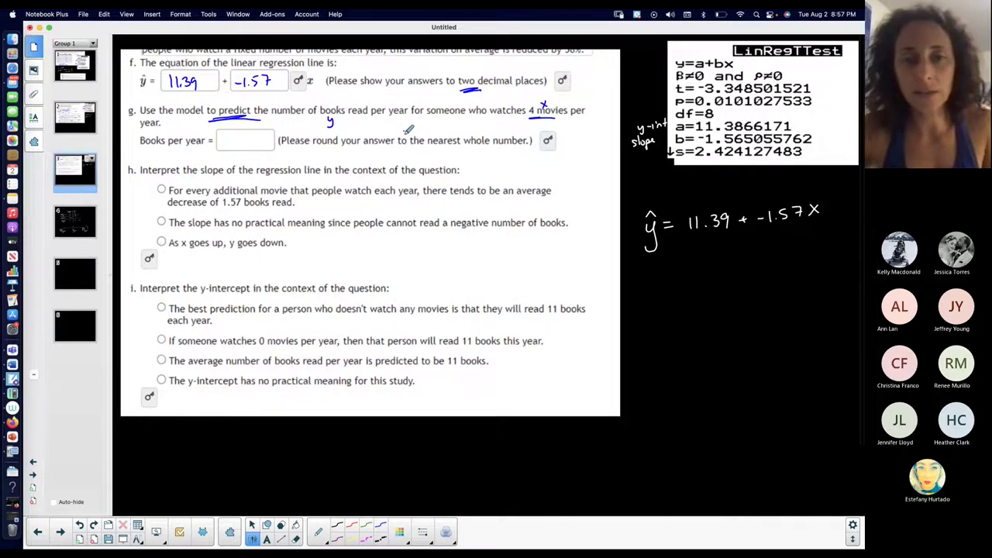
Step: Handwrite "when x = 4 ŷ = ?" in blue below part g's question text
mouse_move(403, 128)
left_mouse_down()
mouse_move(463, 121)
mouse_move(460, 132)
mouse_move(496, 138)
mouse_move(502, 116)
mouse_move(510, 121)
left_mouse_up()
left_click_drag(504, 124, 513, 126)
left_click(514, 131)
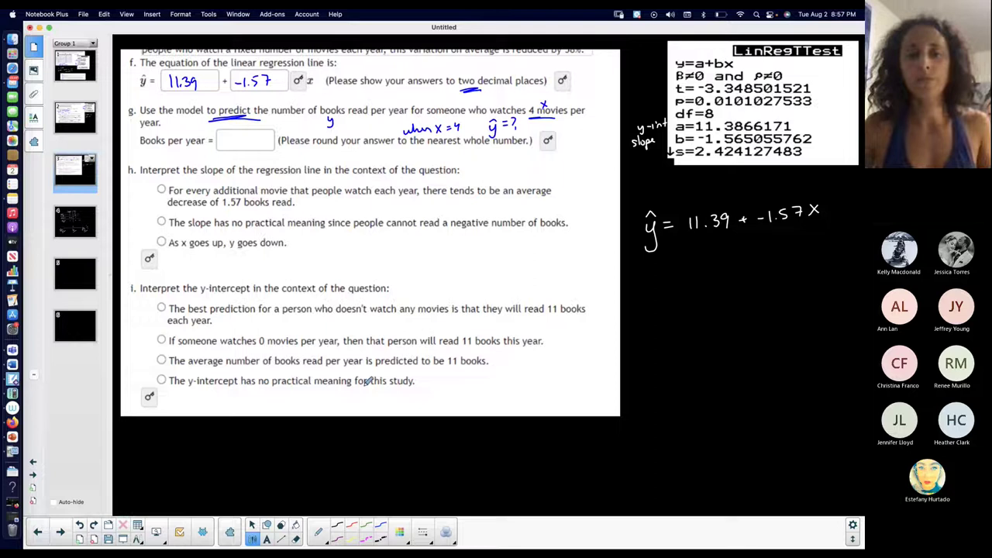
Step: In pale cyan, handwrite "ŷ = 11.39 − 1.57(4)" beneath the regression equation and start a new "ŷ =" line below it
left_click(399, 532)
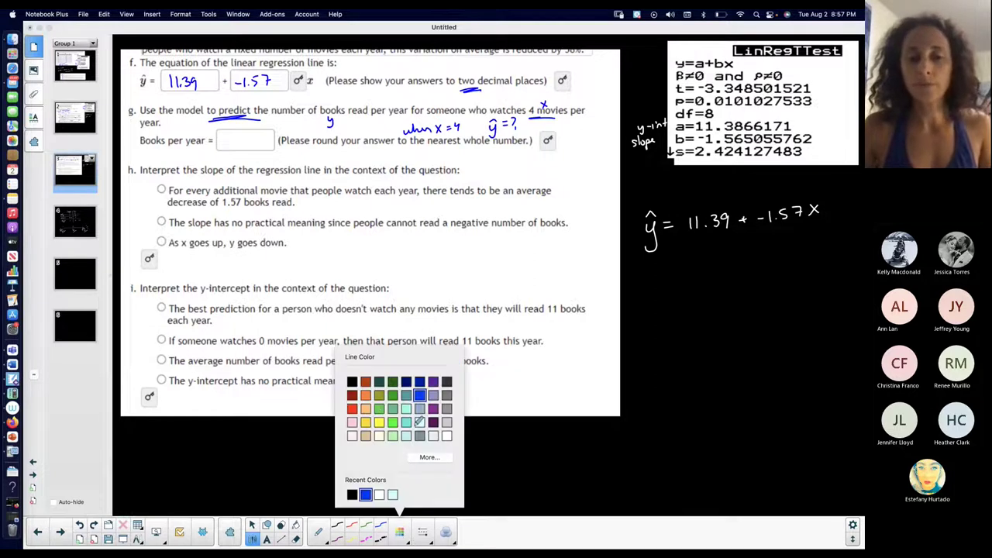
left_click(422, 532)
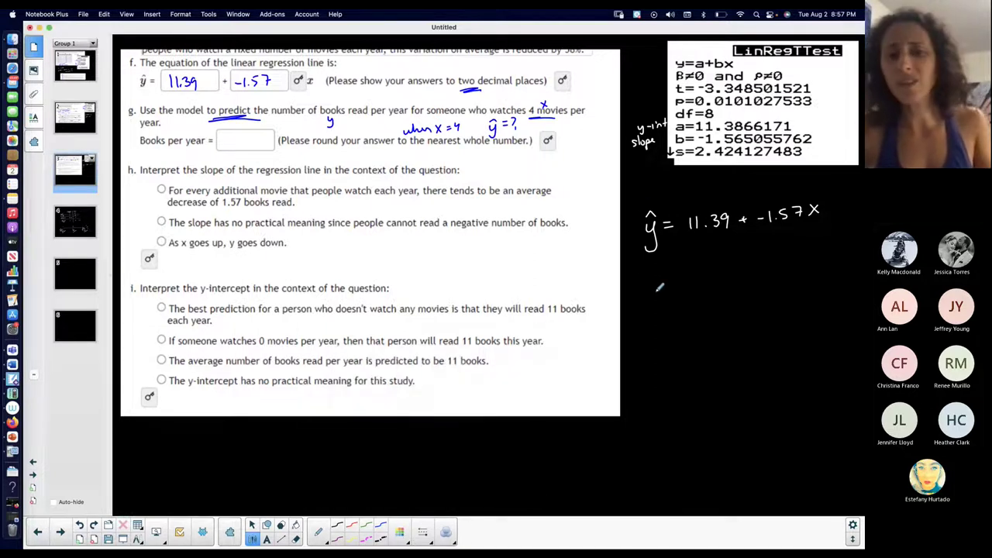
mouse_move(651, 288)
left_mouse_down()
mouse_move(654, 315)
mouse_move(662, 281)
mouse_move(682, 281)
left_mouse_up()
left_click_drag(674, 286, 702, 288)
left_click(707, 287)
mouse_move(711, 274)
left_mouse_down()
mouse_move(723, 276)
mouse_move(716, 285)
left_mouse_up()
mouse_move(727, 276)
left_mouse_down()
mouse_move(728, 286)
mouse_move(762, 282)
mouse_move(784, 267)
mouse_move(779, 279)
left_mouse_up()
left_click(756, 284)
mouse_move(795, 260)
left_mouse_down()
mouse_move(793, 283)
mouse_move(807, 273)
left_mouse_up()
left_click_drag(813, 254, 814, 284)
left_click_drag(692, 317, 697, 329)
mouse_move(702, 316)
left_mouse_down()
mouse_move(695, 343)
mouse_move(703, 314)
left_mouse_up()
left_click_drag(712, 316, 721, 322)
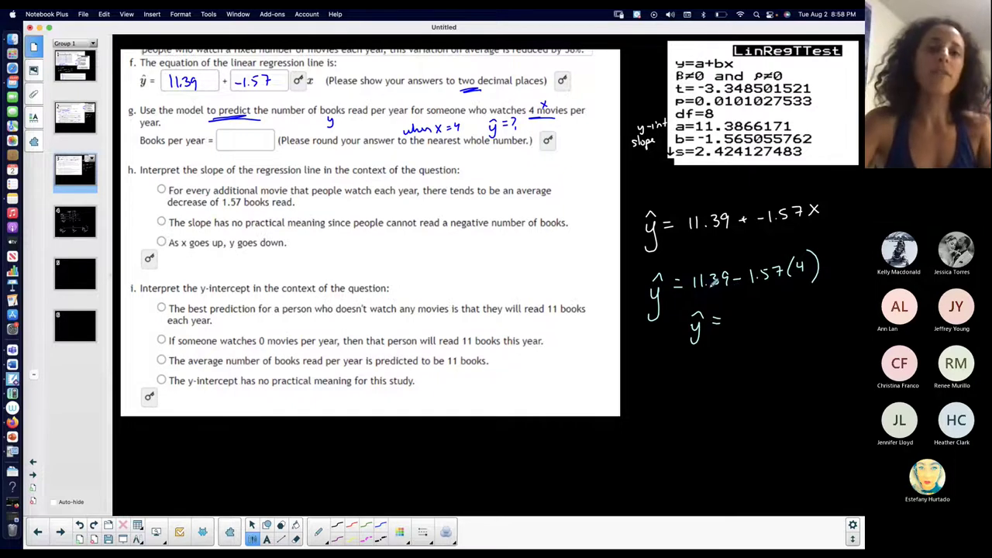
Step: Switch to TI-SmartView CE, move the calculator clear of the handwritten equations, and calculate 11.39-(1.57*4) on the home screen
key("super+Tab")
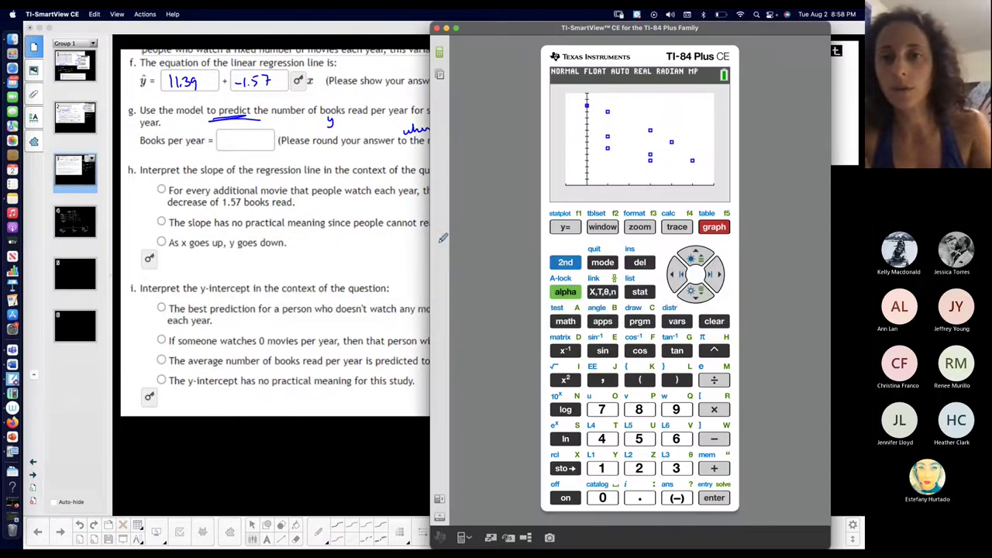
left_click_drag(628, 29, 308, 33)
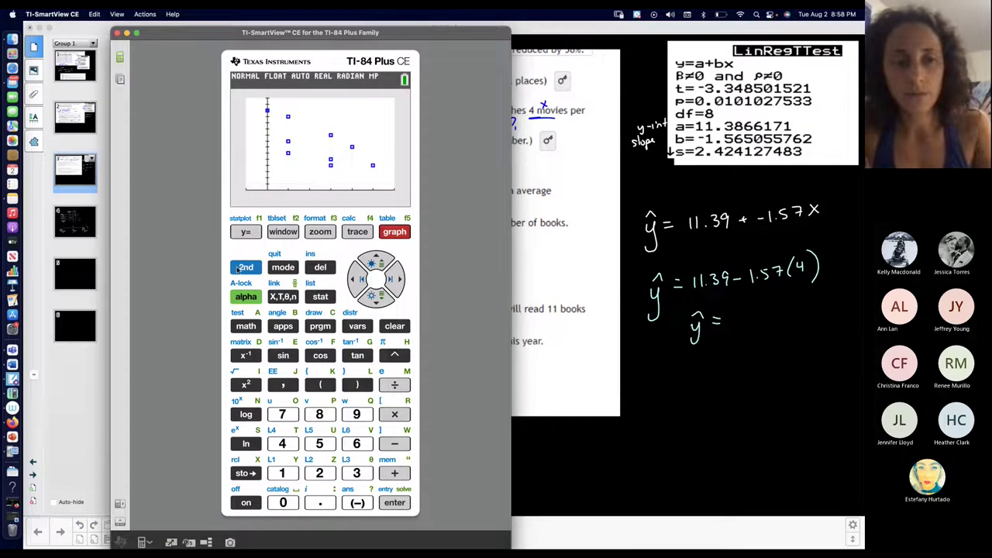
left_click(237, 266)
left_click(283, 267)
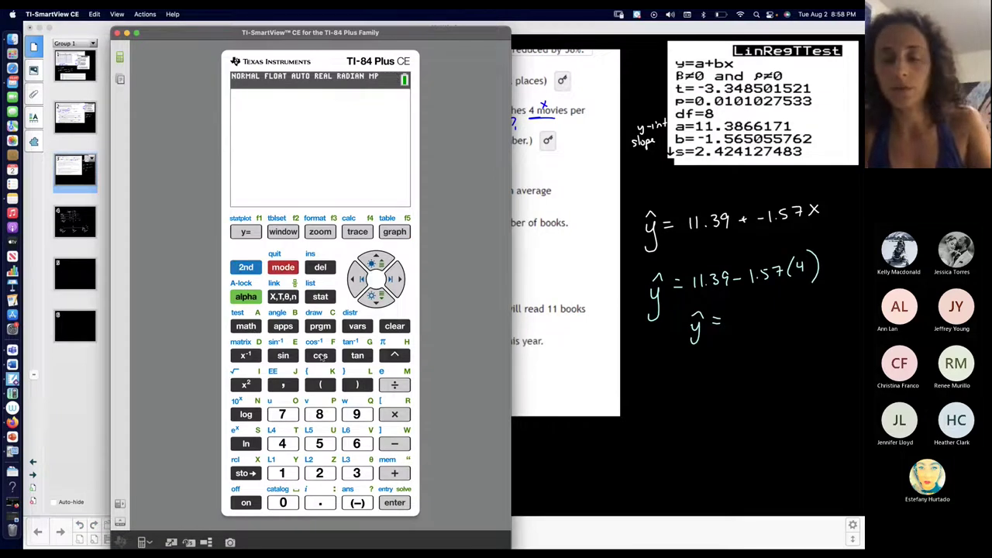
type("11.39")
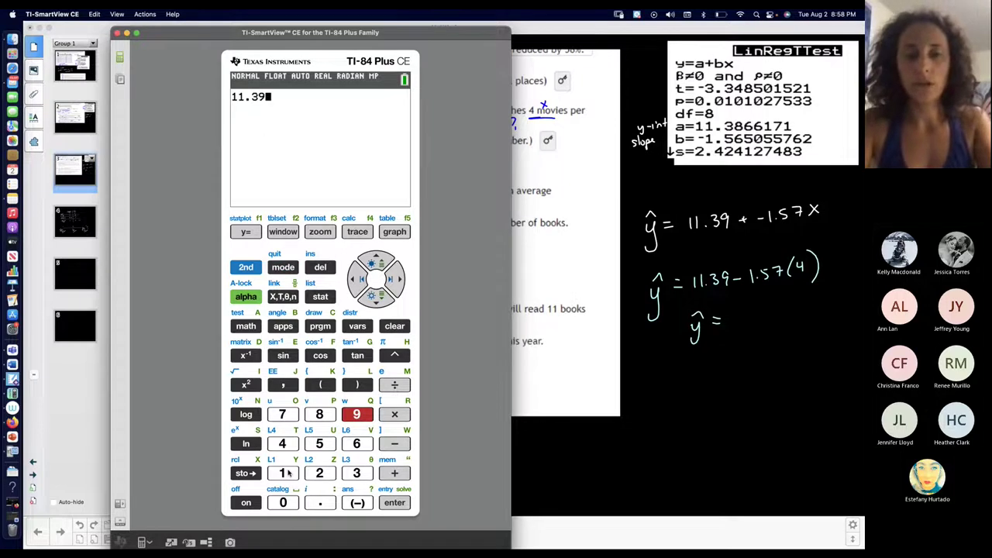
type("-(1.57")
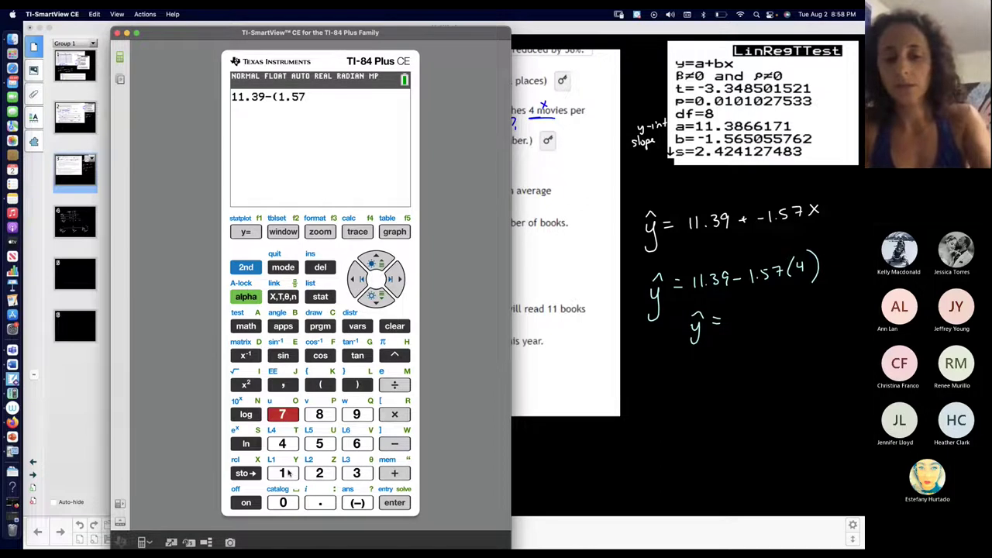
type("*4)")
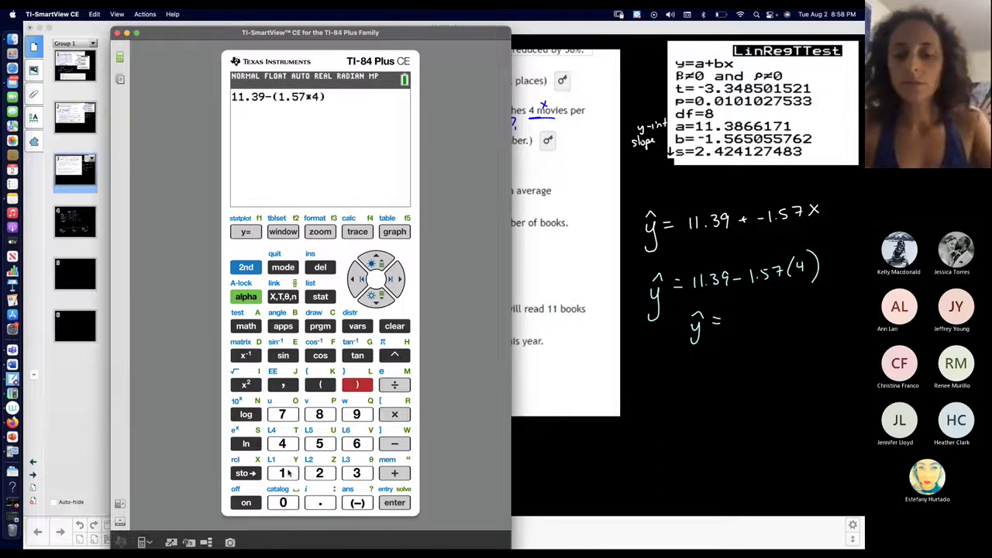
key("Return")
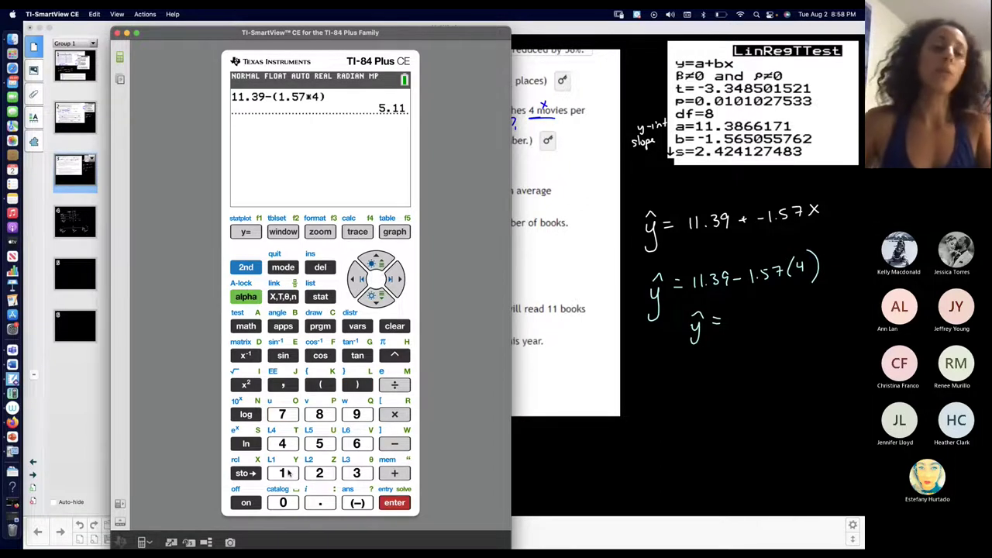
Step: Back in Notebook, complete the last line as "ŷ = 5.11" and write 5 in blue as part g's books per year
key("super+Tab")
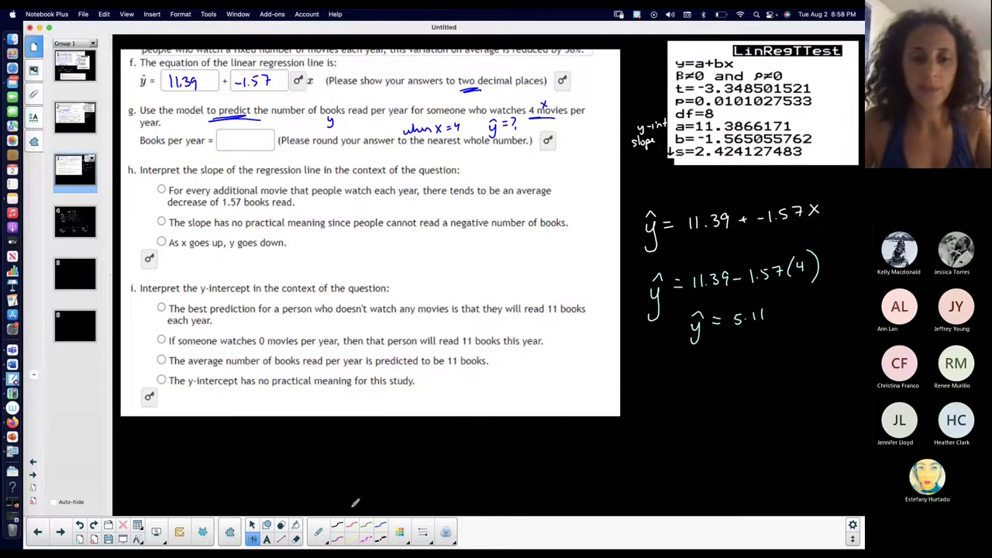
left_click(422, 532)
left_click(334, 358)
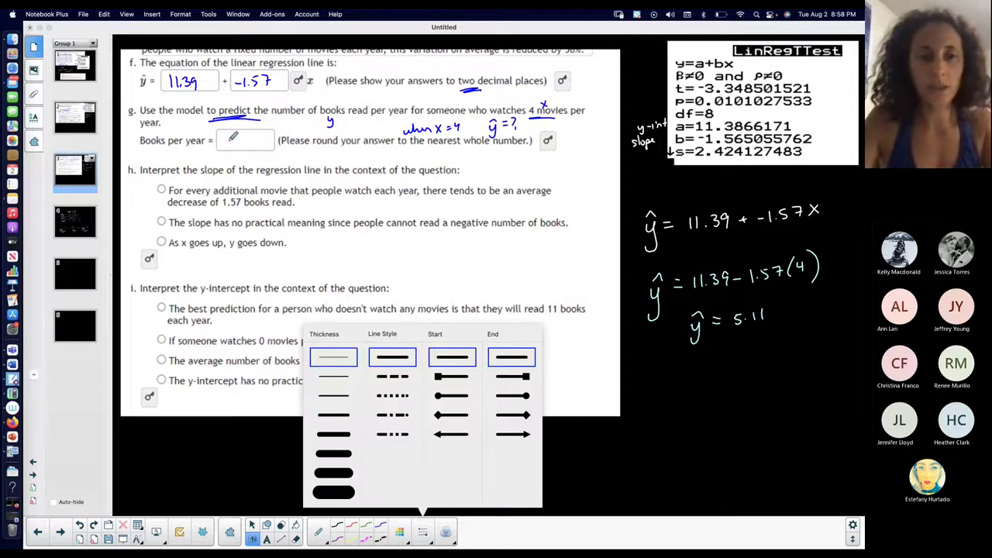
left_click_drag(248, 131, 240, 148)
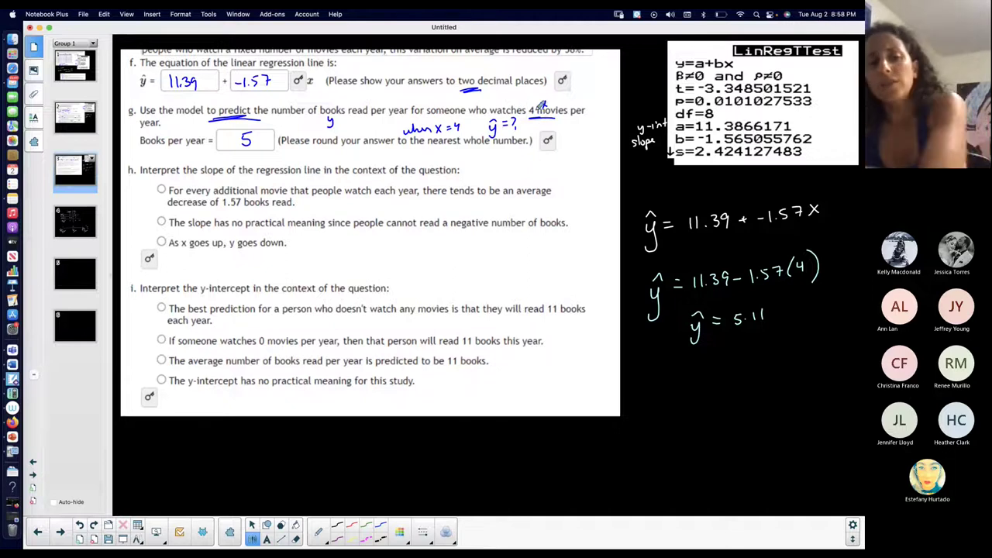
left_click_drag(541, 100, 547, 107)
left_click_drag(548, 100, 540, 108)
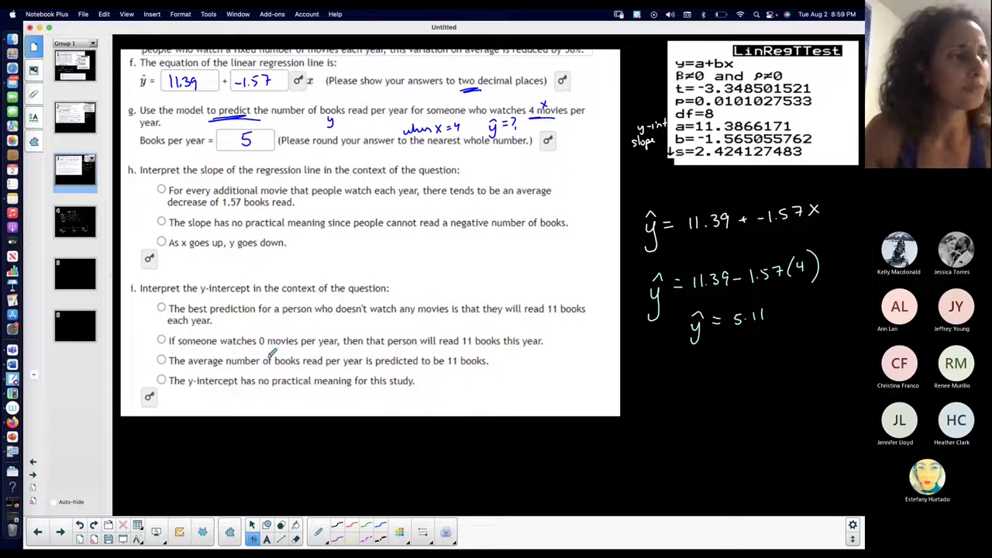
Step: Below the questions, handwrite an underlined "Recall" followed by "y-int: (0, 11.39)" in pale cyan
left_click(398, 532)
left_click(422, 532)
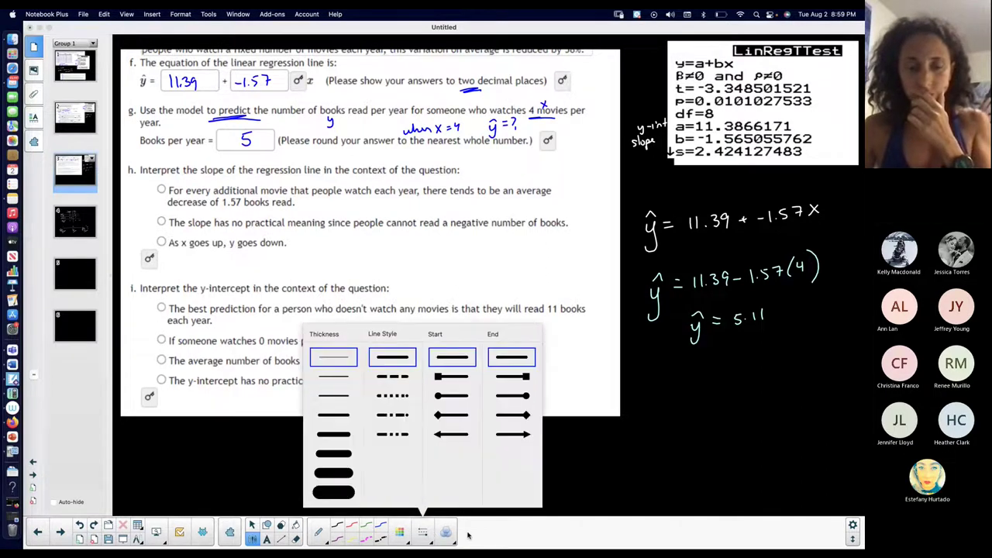
scroll(349, 411, "down", 2)
mouse_move(174, 374)
left_mouse_down()
mouse_move(167, 388)
mouse_move(208, 363)
mouse_move(276, 377)
mouse_move(301, 364)
mouse_move(351, 362)
mouse_move(363, 374)
left_mouse_up()
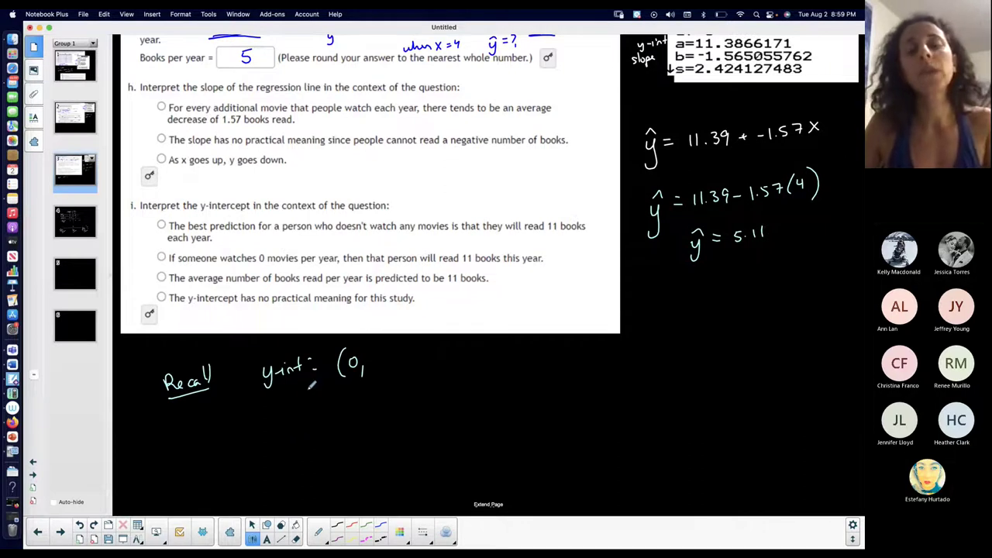
scroll(658, 155, "up", 3)
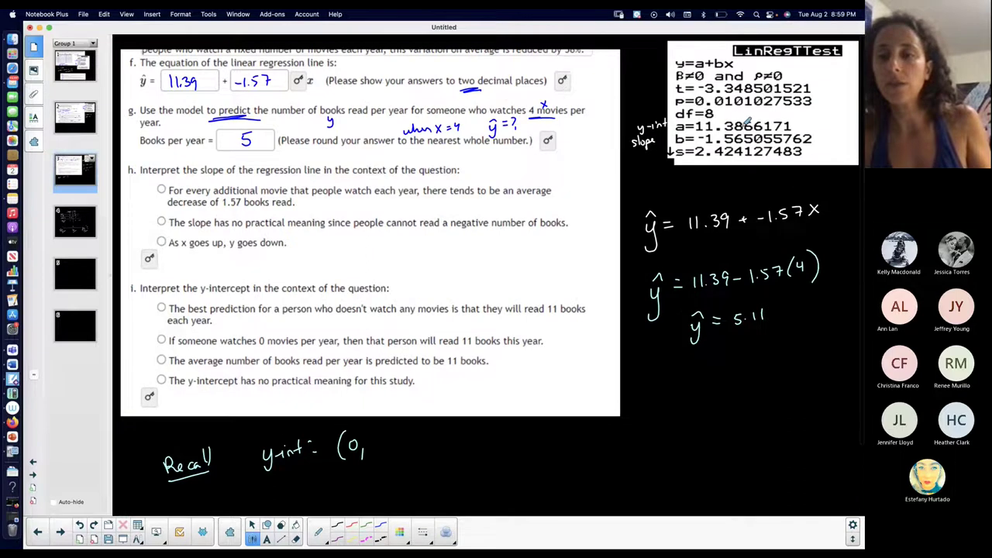
scroll(749, 120, "down", 3)
mouse_move(378, 348)
left_mouse_down()
mouse_move(377, 364)
mouse_move(393, 359)
left_mouse_up()
left_click_drag(406, 350, 419, 369)
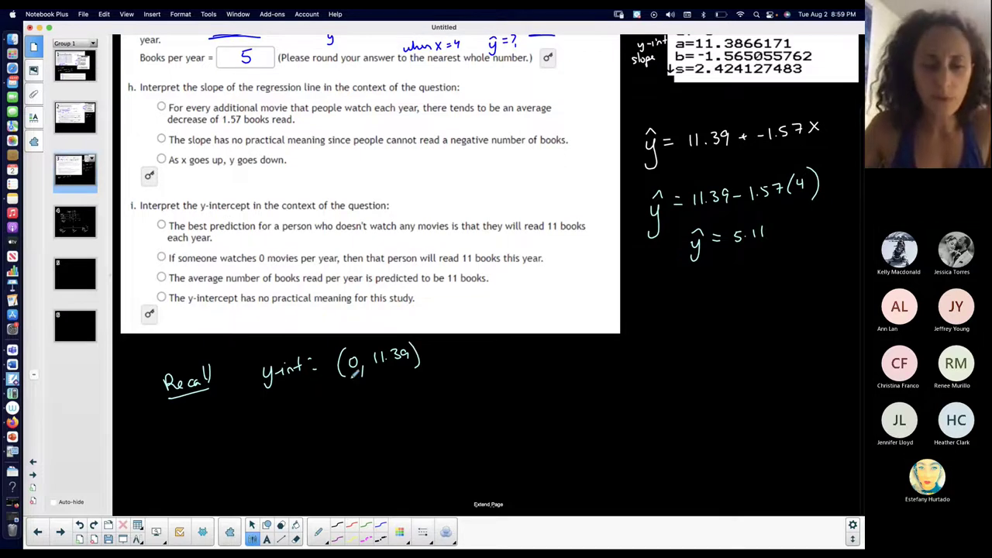
Step: Draw arrows from the y-intercept coordinates, labelling the 0 "movies" and the 11.39 "# of books"
left_click_drag(355, 372, 351, 390)
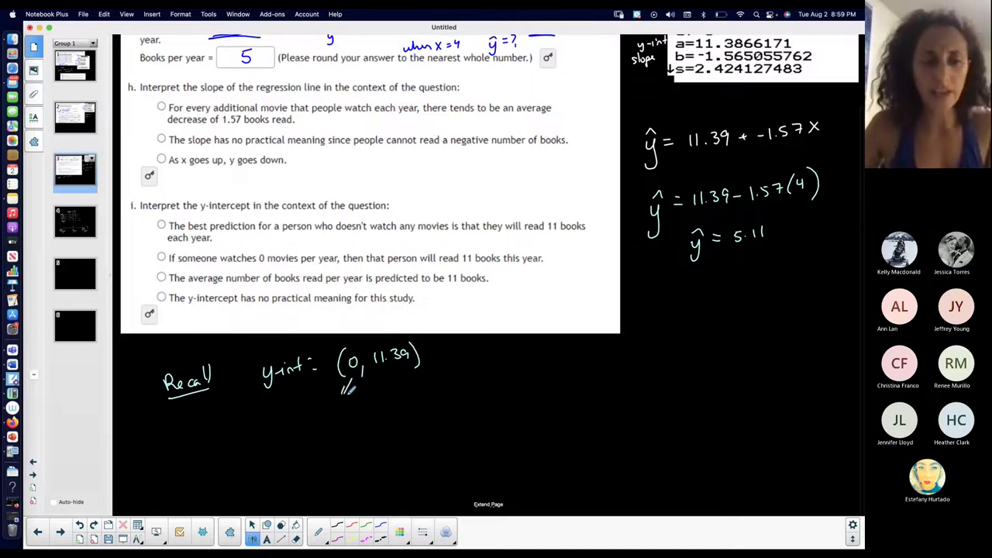
left_click(92, 112)
left_click(90, 166)
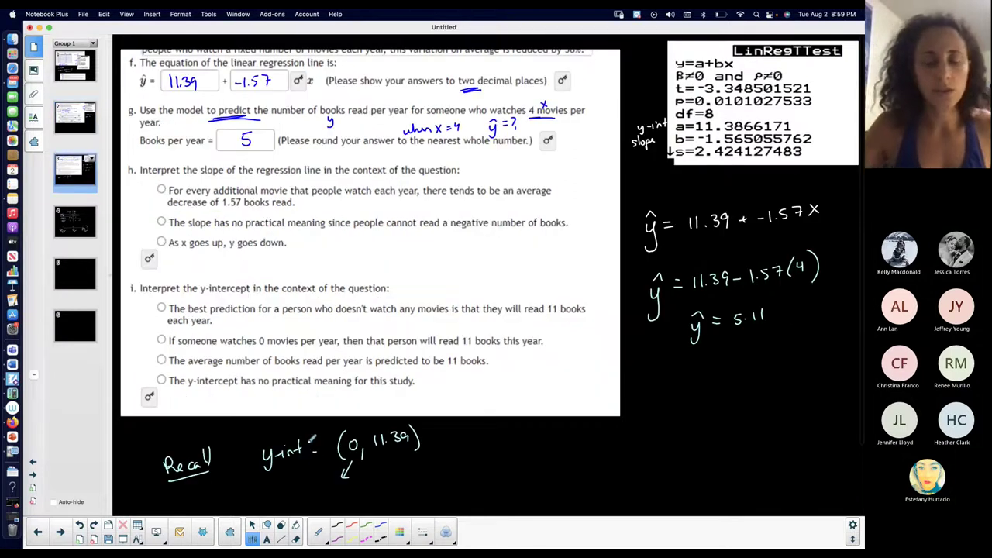
scroll(329, 436, "down", 3)
left_click_drag(296, 428, 333, 401)
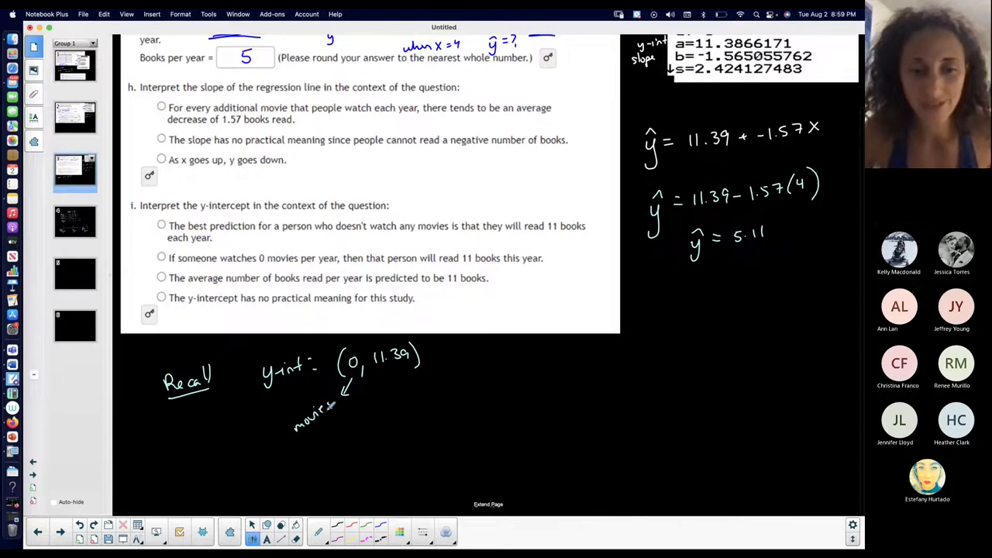
mouse_move(418, 378)
left_mouse_down()
mouse_move(401, 367)
mouse_move(457, 374)
mouse_move(450, 395)
mouse_move(476, 395)
left_mouse_up()
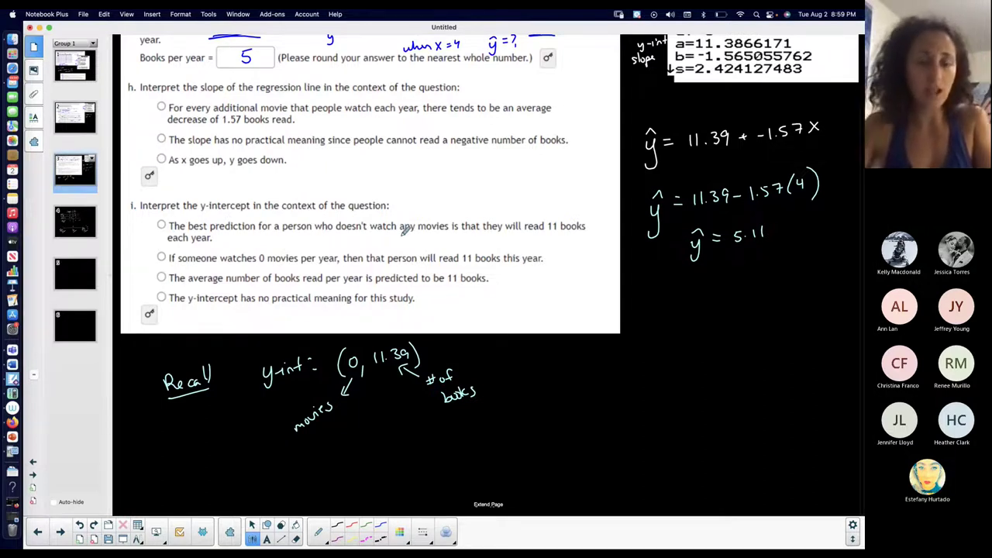
Step: Set the pen to a thin blue line, then display the scatter plot in TI-SmartView CE and return to Notebook
left_click(400, 530)
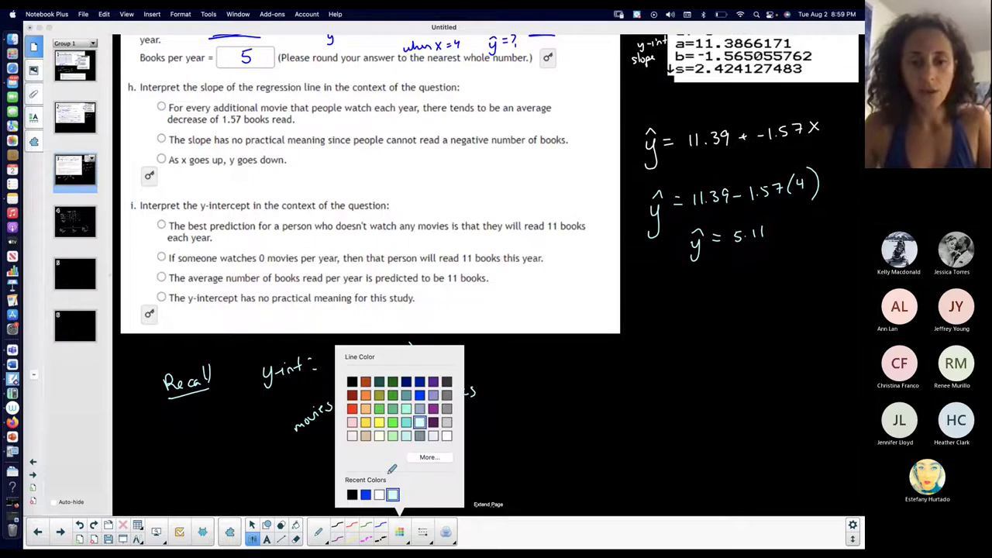
left_click(381, 526)
left_click(423, 531)
left_click(341, 356)
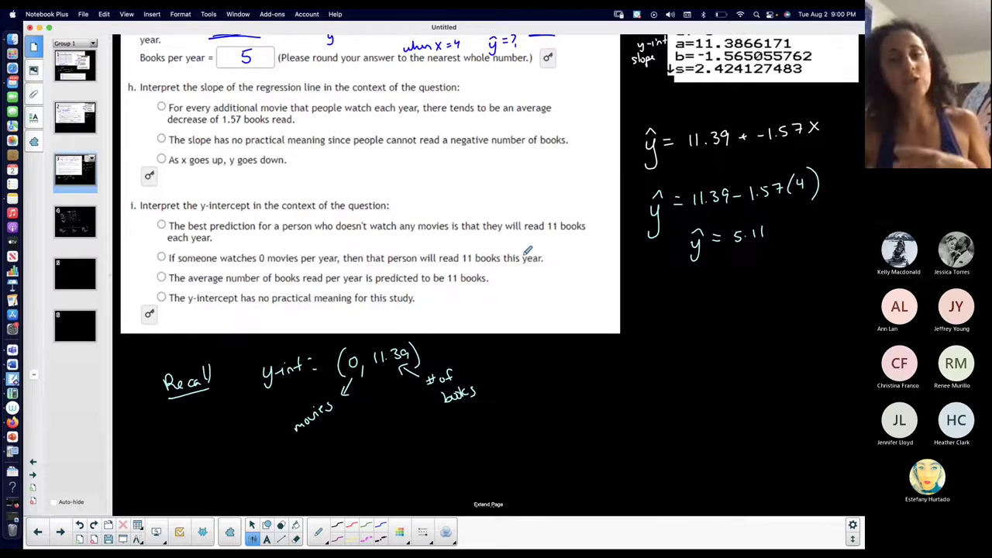
key("super+Tab")
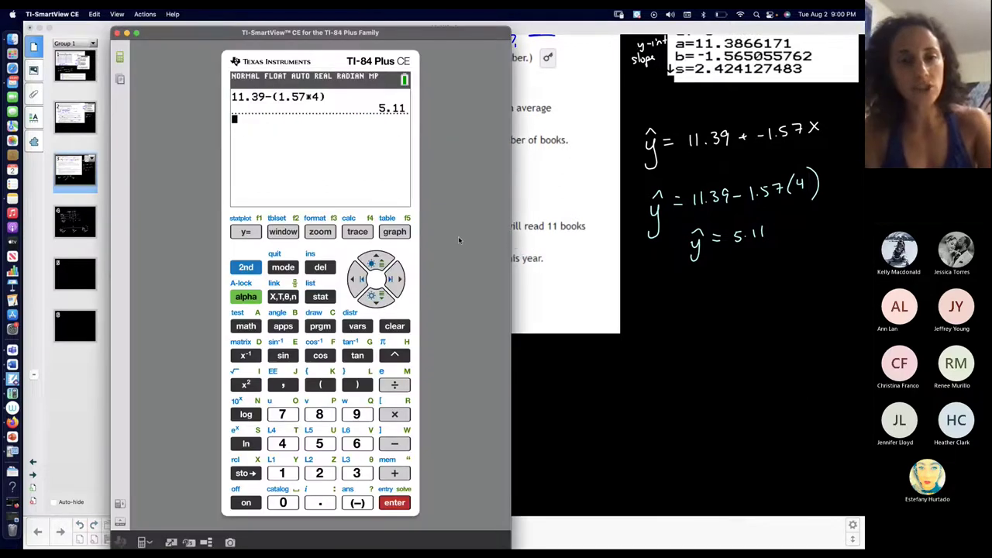
left_click(394, 231)
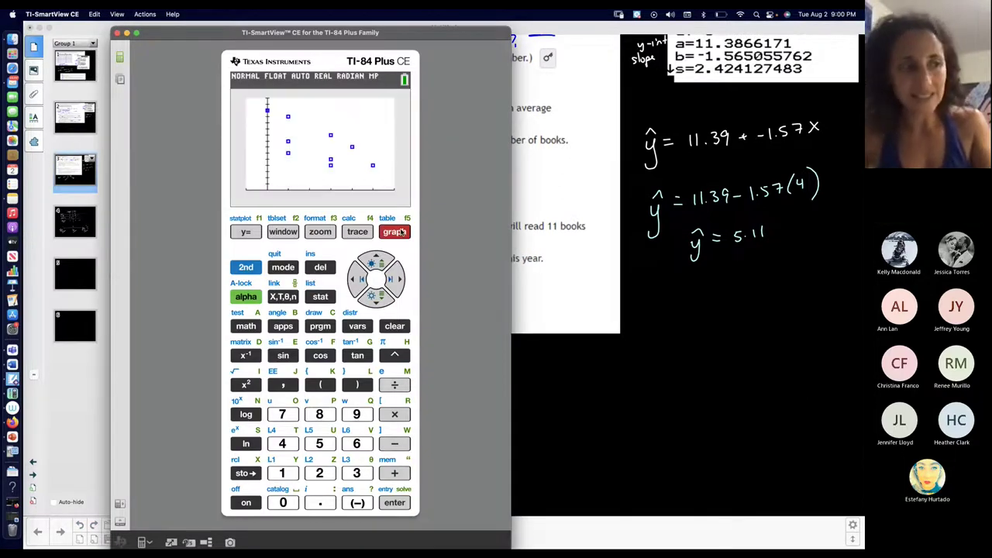
key("super+Tab")
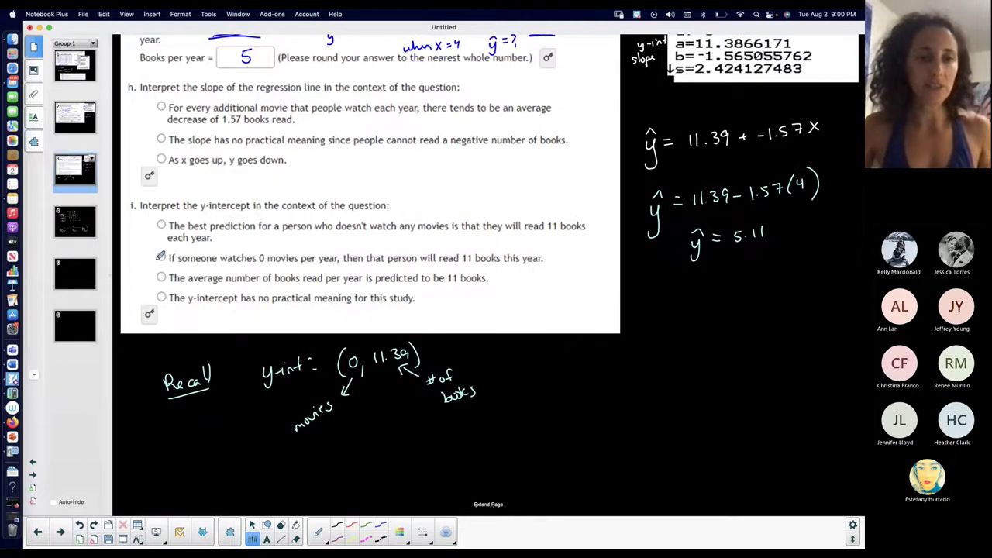
Step: In part i, cross out the last three options, circle the first option and underline "prediction" in it
mouse_move(153, 257)
left_mouse_down()
mouse_move(166, 252)
mouse_move(153, 264)
left_mouse_up()
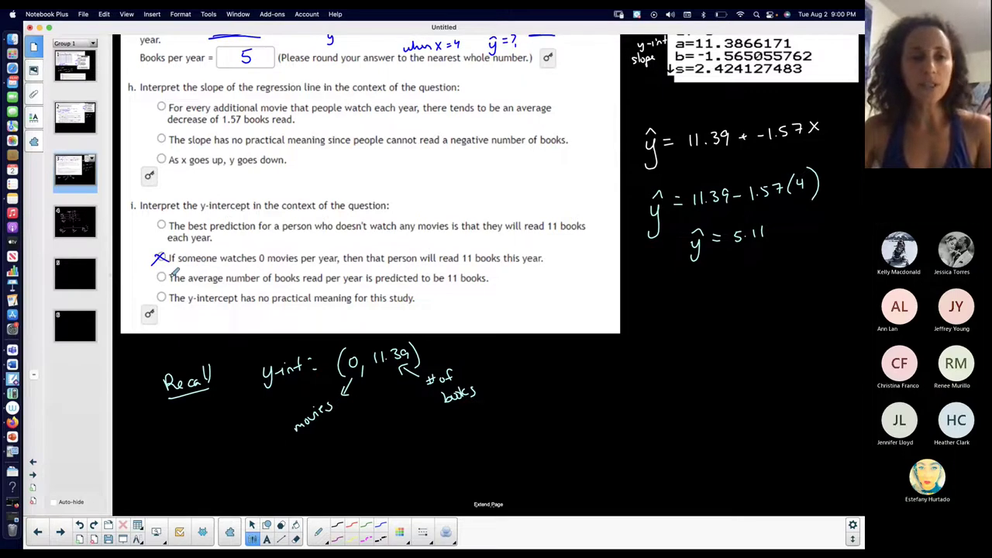
mouse_move(153, 270)
left_mouse_down()
mouse_move(166, 301)
mouse_move(149, 310)
left_mouse_up()
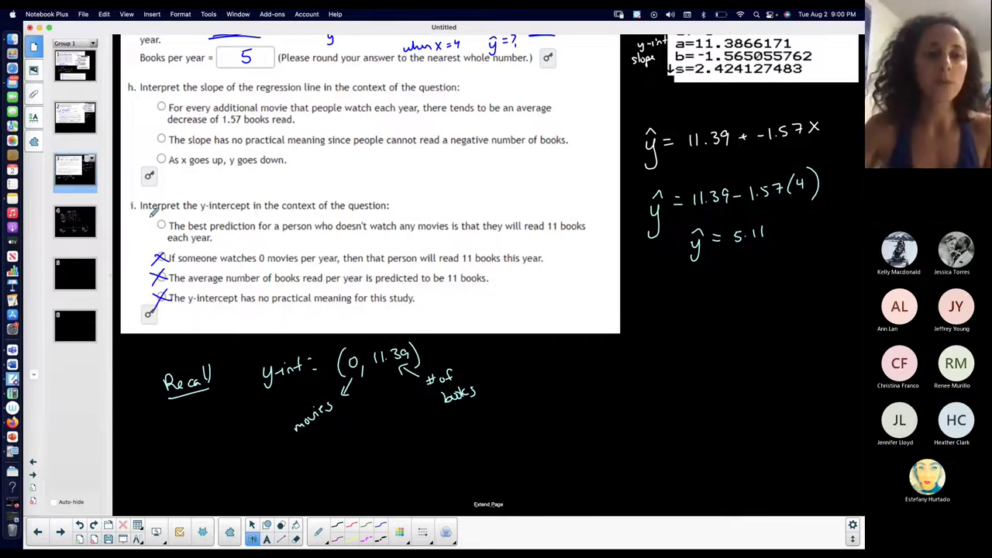
left_click_drag(155, 212, 129, 220)
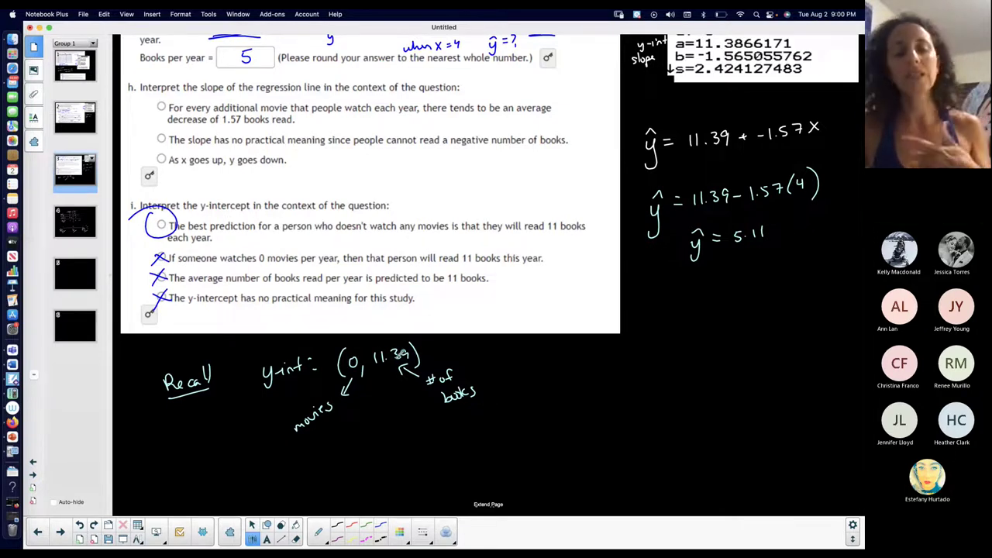
left_click_drag(253, 235, 209, 238)
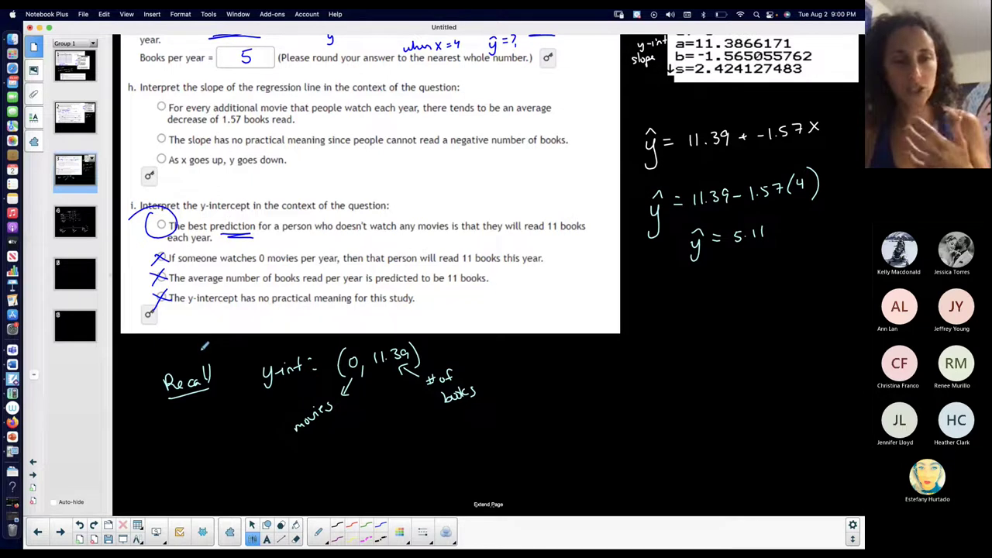
Step: With a thicker pale cyan pen, extend the page and handwrite "slope = m = rate of change = change in y / change in x =" below the y-intercept notes
left_click(398, 532)
left_click(420, 421)
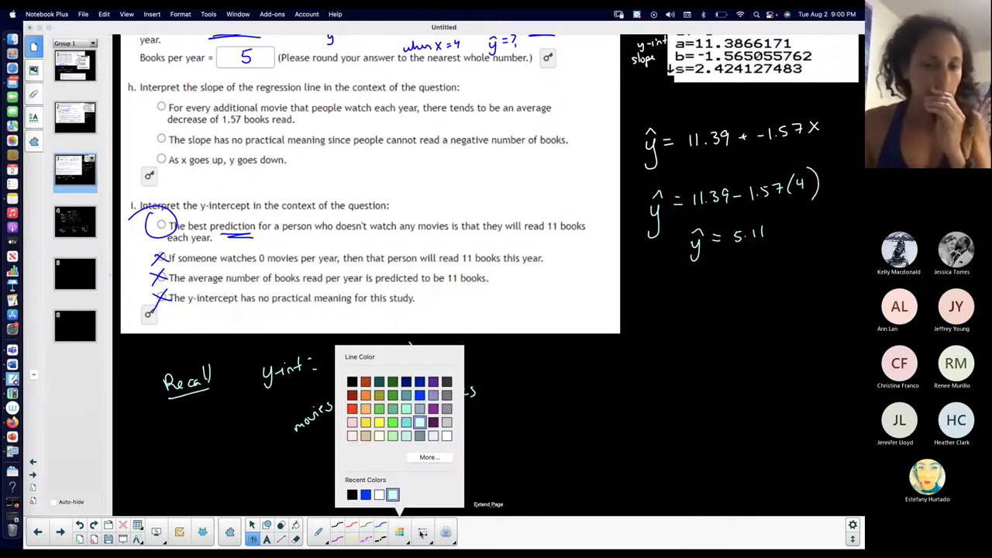
left_click(423, 534)
left_click(333, 419)
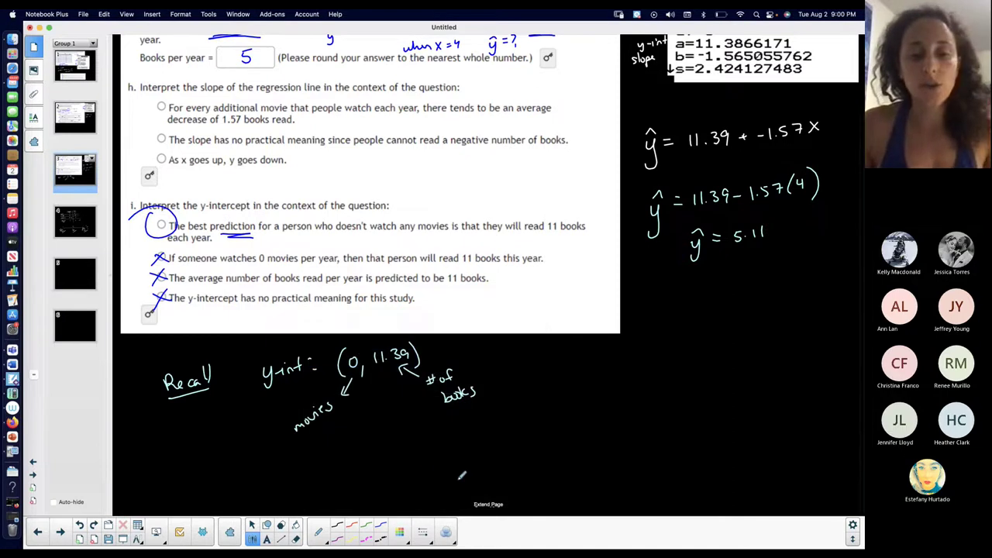
left_click(488, 503)
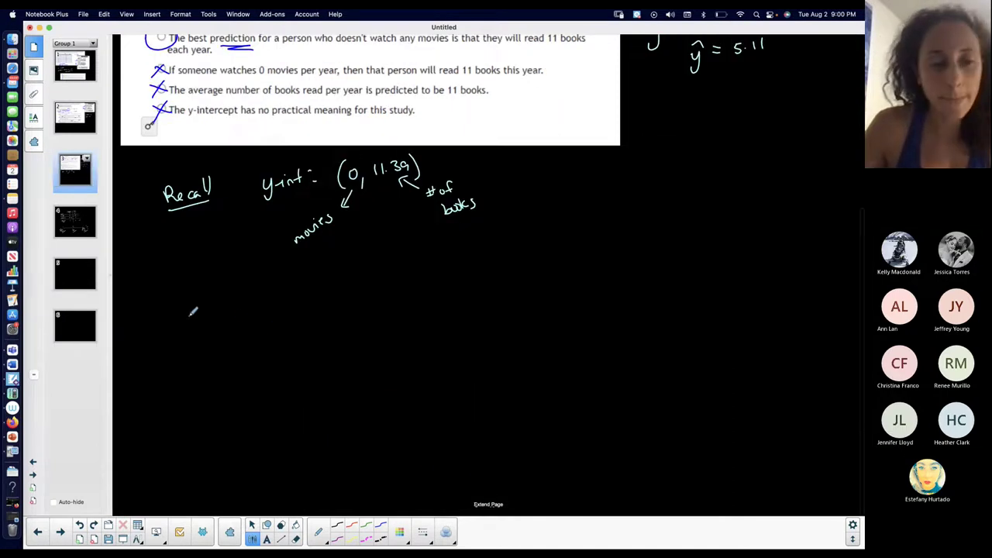
mouse_move(193, 312)
left_mouse_down()
mouse_move(307, 317)
mouse_move(341, 310)
mouse_move(358, 293)
mouse_move(448, 297)
left_mouse_up()
mouse_move(439, 303)
left_mouse_down()
mouse_move(492, 279)
mouse_move(511, 286)
mouse_move(513, 304)
mouse_move(549, 284)
mouse_move(571, 294)
mouse_move(516, 325)
mouse_move(536, 328)
mouse_move(564, 304)
mouse_move(569, 315)
mouse_move(611, 294)
left_mouse_up()
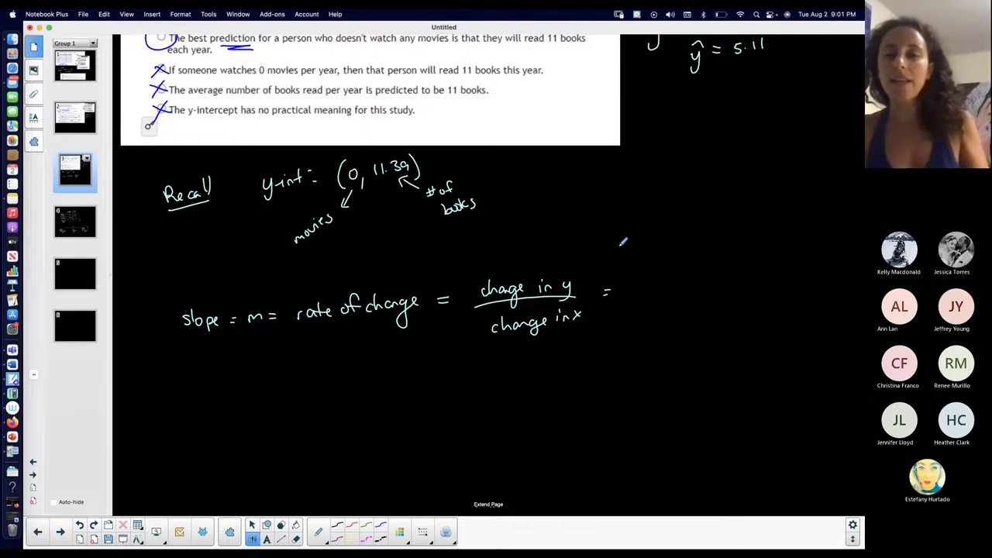
Step: Complete the slope equation with the handwritten fraction "change in books" over "change in movies", consulting the data table page for the variables
scroll(623, 241, "up", 7)
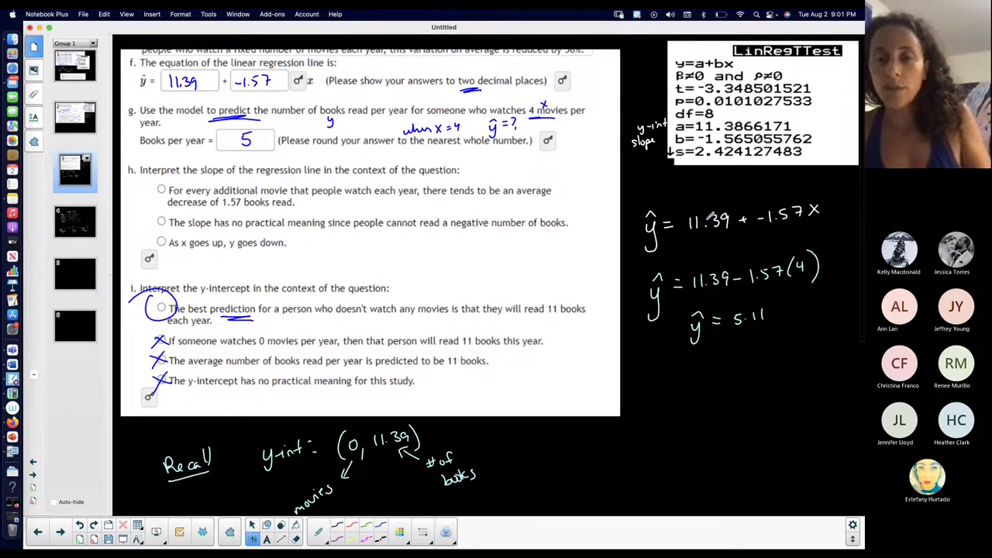
left_click(65, 121)
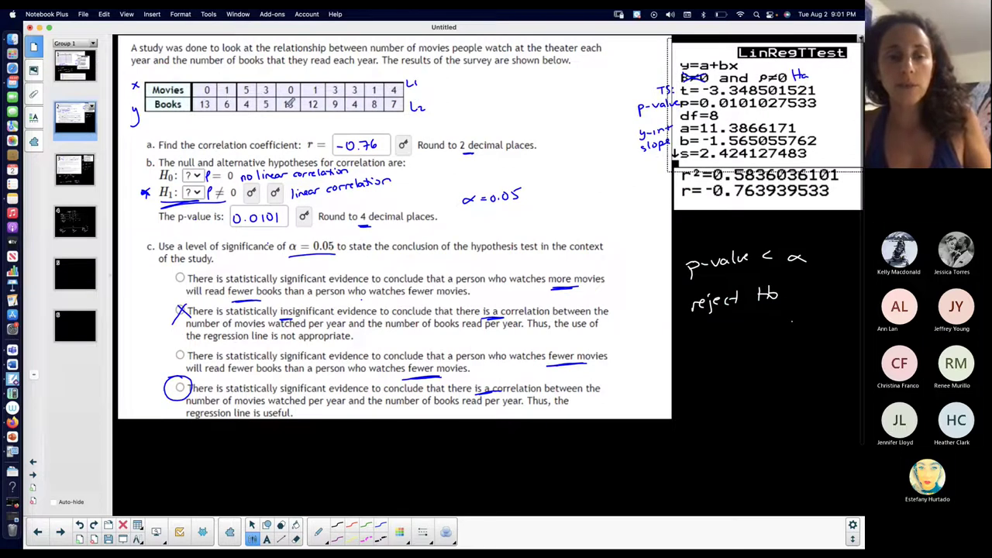
left_click(78, 222)
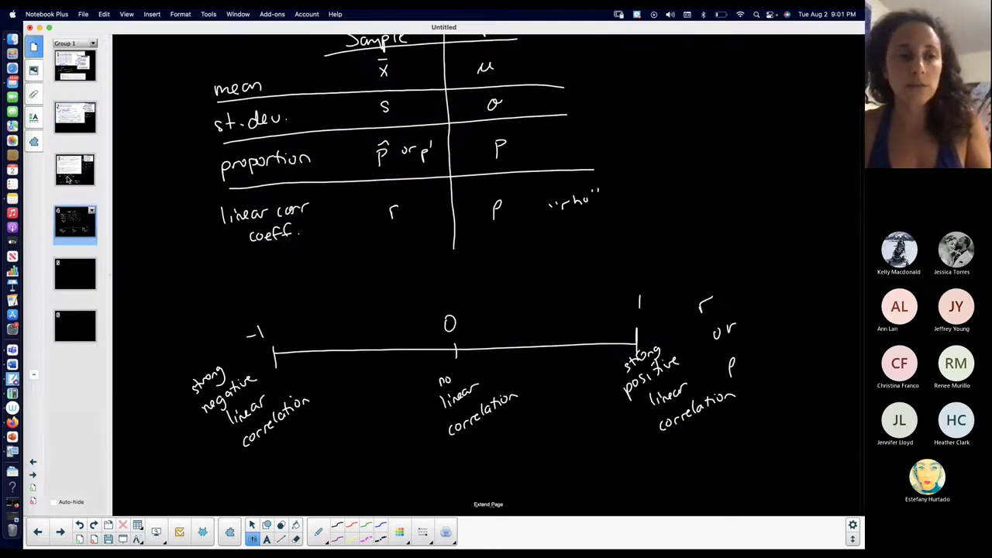
left_click(67, 179)
scroll(395, 372, "down", 5)
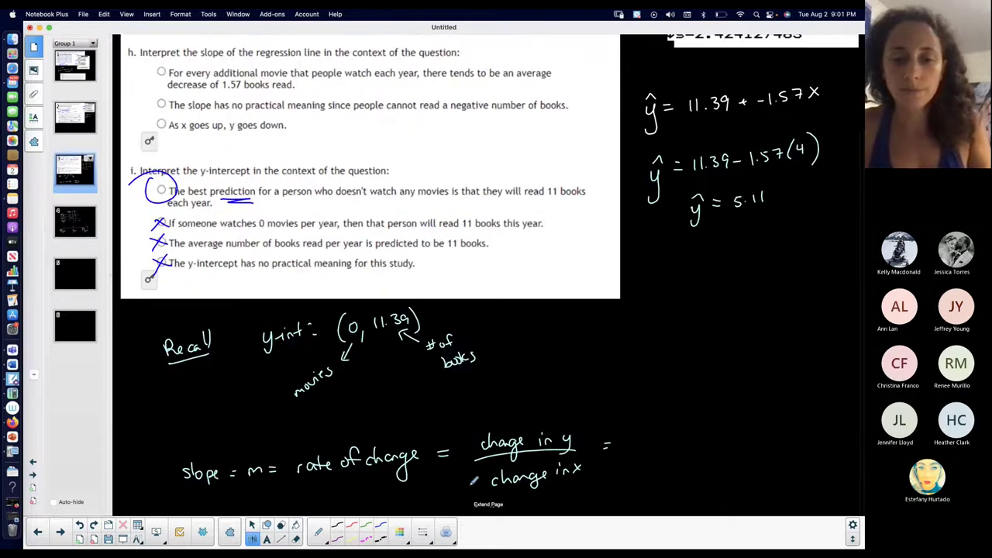
scroll(490, 500, "down", 5)
mouse_move(638, 236)
left_mouse_down()
mouse_move(629, 248)
mouse_move(707, 242)
mouse_move(679, 239)
left_mouse_up()
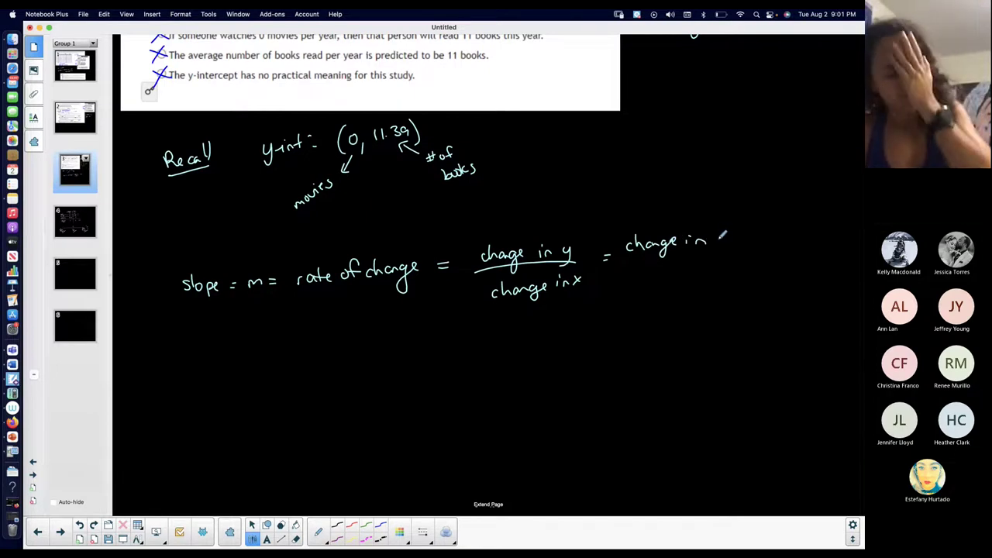
left_click(68, 128)
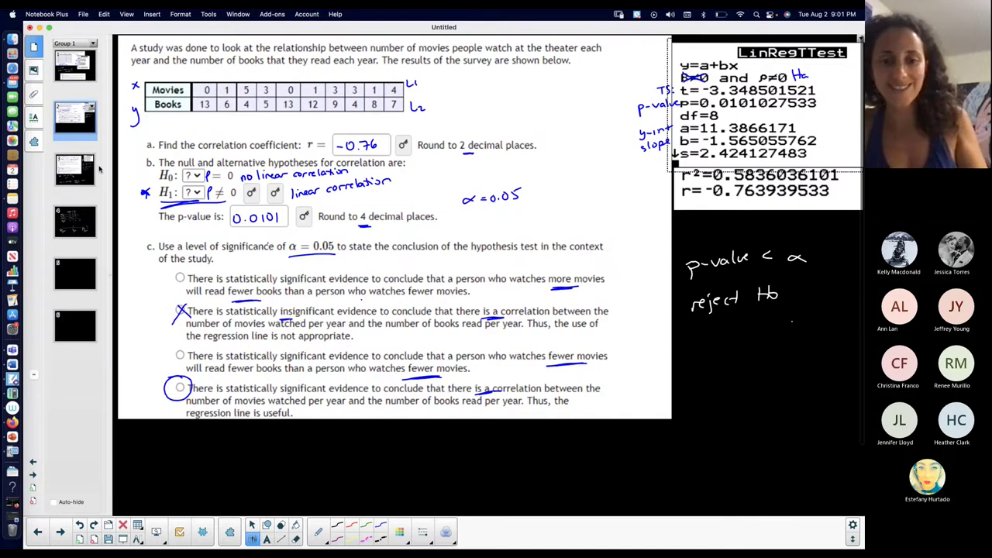
left_click(91, 169)
scroll(480, 484, "down", 3)
mouse_move(723, 220)
left_mouse_down()
mouse_move(731, 237)
mouse_move(743, 232)
left_mouse_up()
left_click_drag(751, 225, 755, 234)
left_click_drag(763, 226, 756, 238)
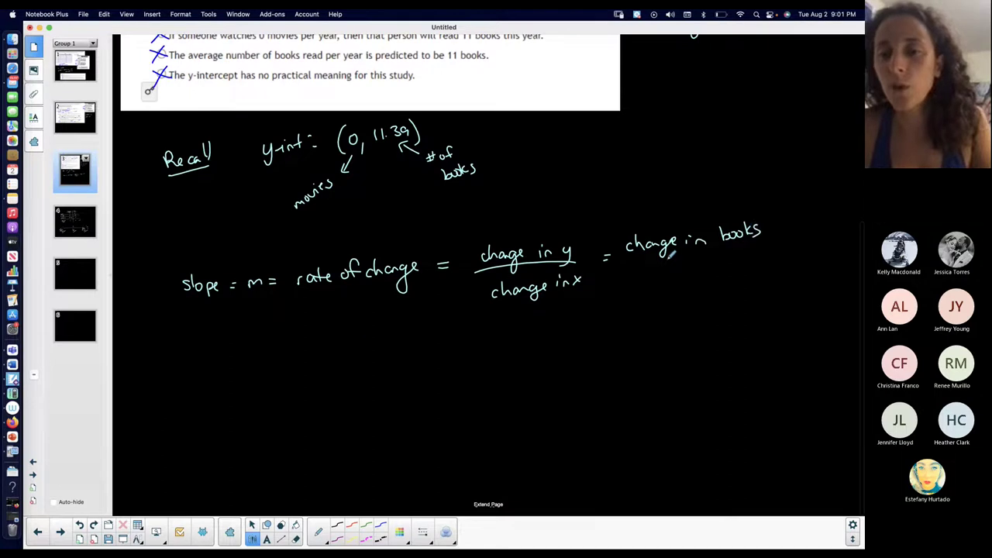
left_click_drag(643, 250, 758, 249)
mouse_move(652, 275)
left_mouse_down()
mouse_move(645, 284)
mouse_move(672, 285)
mouse_move(779, 260)
left_mouse_up()
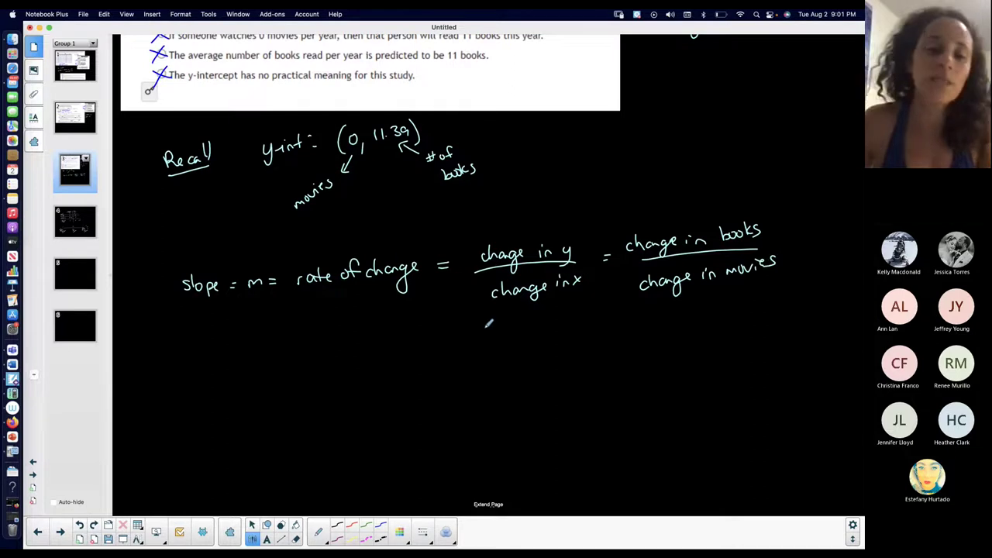
Step: Below the slope definition, handwrite "= -1.57 / 1 =" as a fraction, using the slope from the regression equation
left_click_drag(327, 360, 337, 359)
left_click_drag(328, 367, 338, 365)
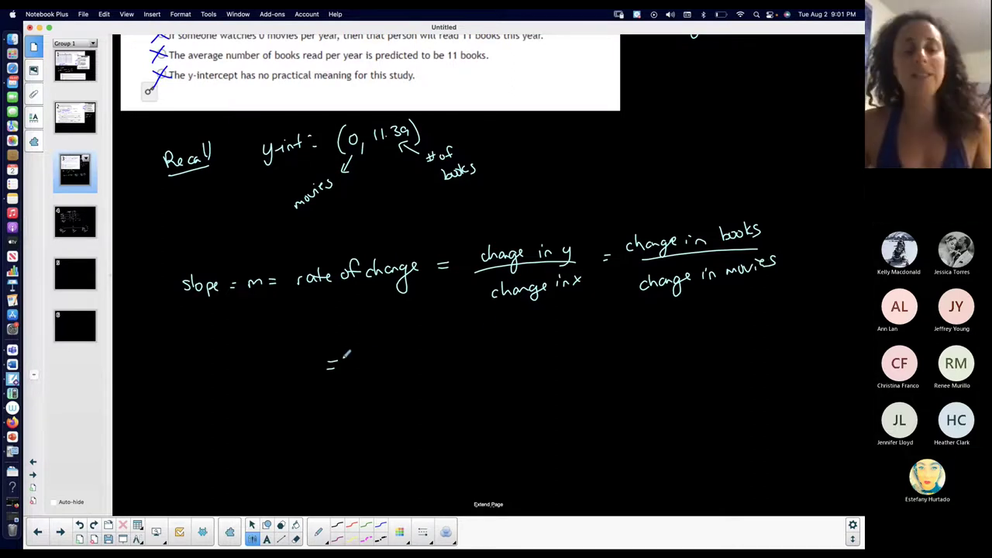
scroll(349, 359, "up", 5)
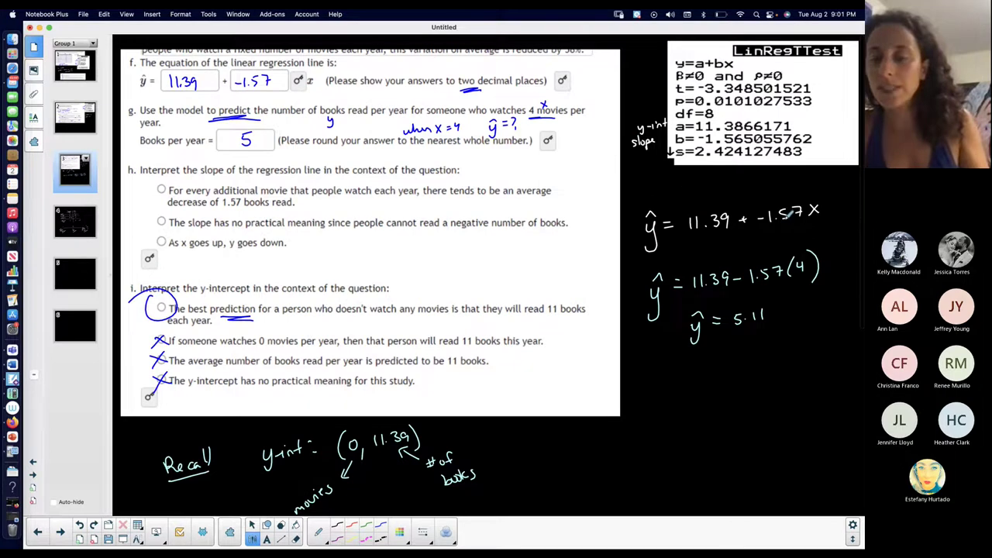
scroll(790, 215, "down", 5)
left_click_drag(353, 362, 396, 373)
mouse_move(383, 380)
left_mouse_down()
mouse_move(383, 388)
mouse_move(425, 360)
left_mouse_up()
left_click_drag(414, 367, 425, 366)
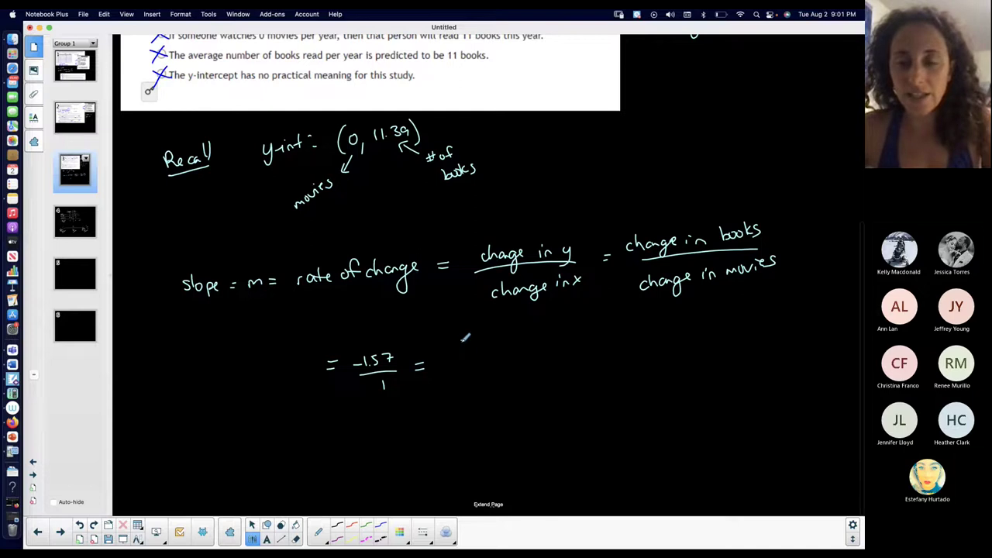
left_click_drag(464, 338, 463, 355)
left_click_drag(458, 348, 468, 348)
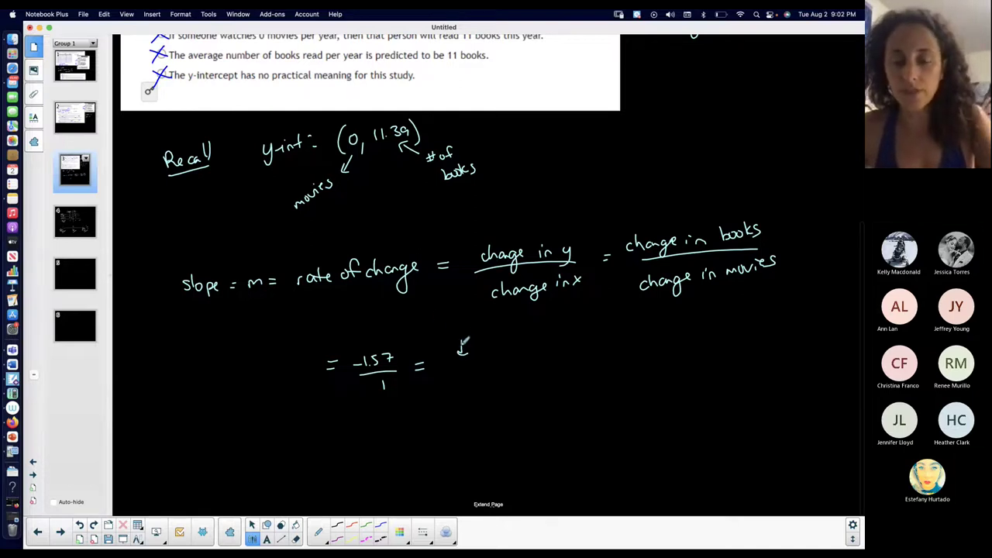
key("ctrl+z")
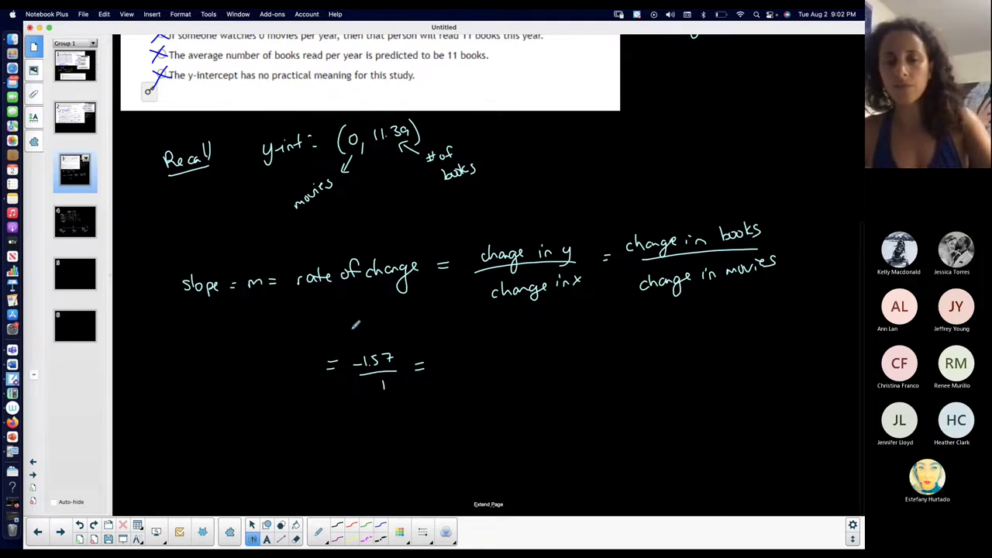
Step: After -1.57/1 =, handwrite the fraction of a down arrow with "1.57 books" over an up arrow with "1 movie"
mouse_move(445, 343)
left_mouse_down()
mouse_move(522, 342)
mouse_move(552, 335)
left_mouse_up()
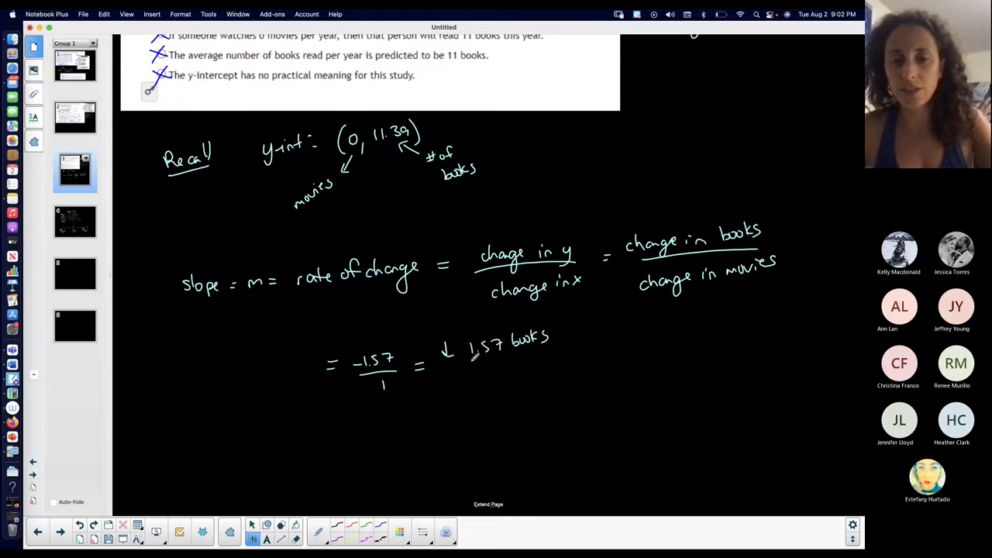
left_click_drag(451, 362, 535, 354)
mouse_move(465, 371)
left_mouse_down()
mouse_move(513, 373)
mouse_move(563, 353)
left_mouse_up()
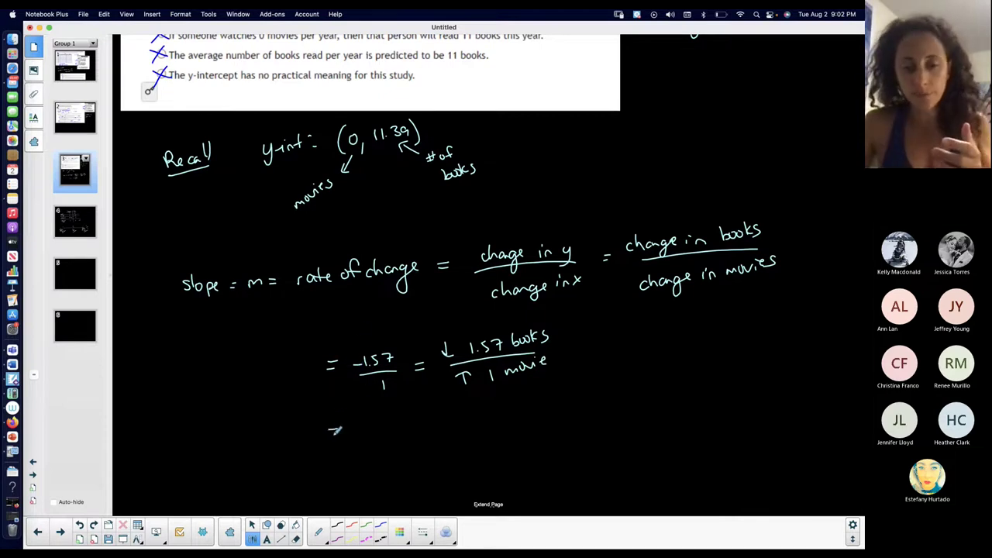
Step: On the next line, handwrite "= 1.57 / -1 =" followed by an up arrow "in 1.57 books" over a down arrow "1 movie"
mouse_move(335, 431)
left_mouse_down()
mouse_move(376, 425)
mouse_move(389, 410)
mouse_move(371, 432)
mouse_move(378, 458)
left_mouse_up()
left_click_drag(379, 452, 380, 462)
left_click_drag(421, 422, 429, 421)
mouse_move(420, 426)
left_mouse_down()
mouse_move(429, 425)
mouse_move(381, 425)
mouse_move(378, 411)
mouse_move(386, 426)
left_mouse_up()
left_click_drag(459, 423, 459, 410)
mouse_move(454, 417)
left_mouse_down()
mouse_move(536, 413)
mouse_move(586, 396)
left_mouse_up()
left_click(520, 413)
mouse_move(462, 436)
left_mouse_down()
mouse_move(595, 394)
mouse_move(489, 451)
mouse_move(583, 422)
left_mouse_up()
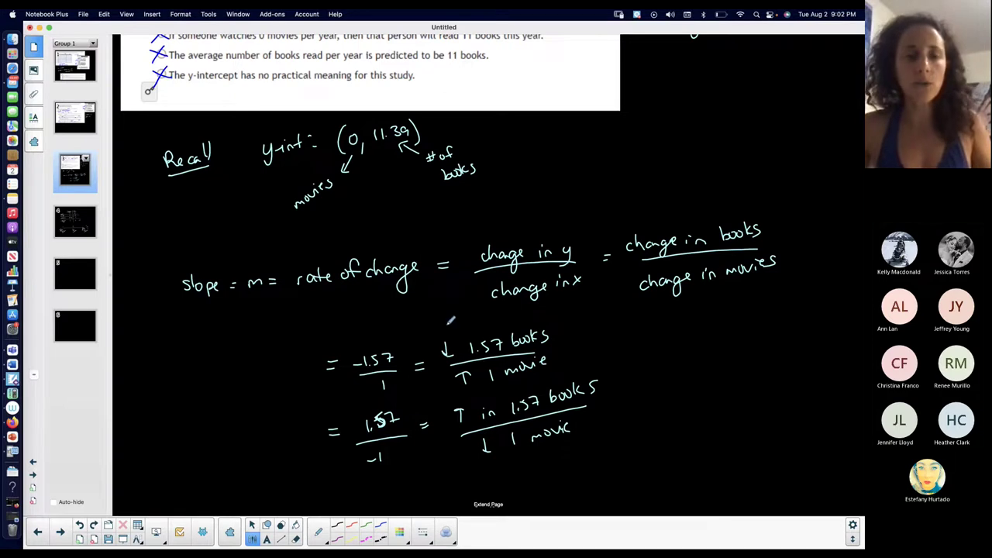
Step: Set the pen to the thinnest blue line and underline "1.57" and "decrease" in the first option of part h
scroll(571, 423, "up", 5)
scroll(572, 422, "up", 2)
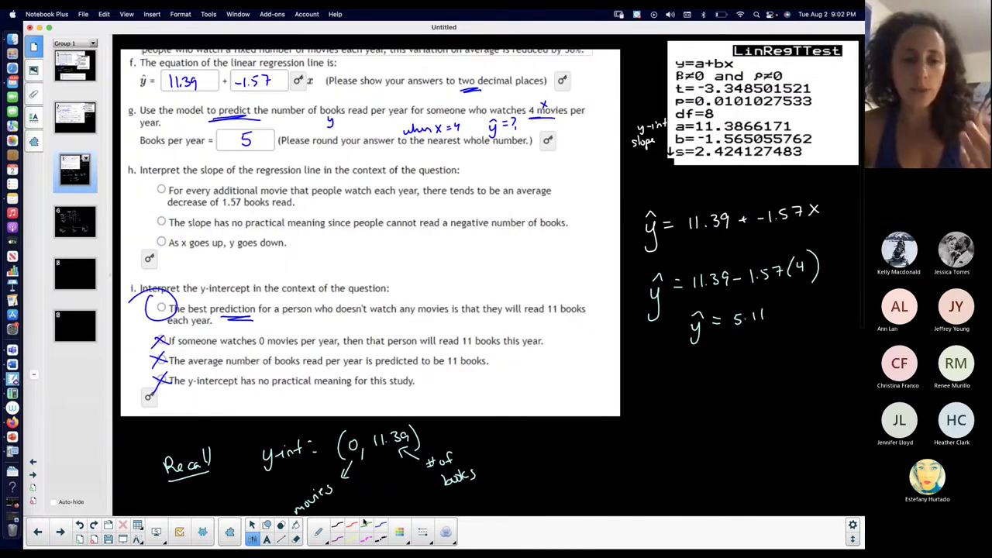
left_click(380, 526)
left_click(423, 532)
left_click(334, 358)
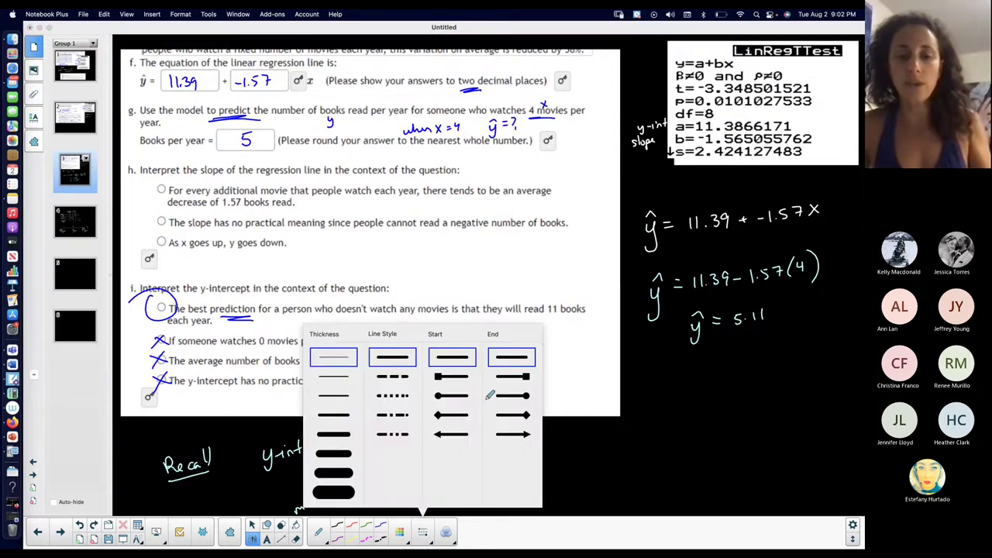
scroll(574, 443, "down", 4)
scroll(554, 407, "down", 3)
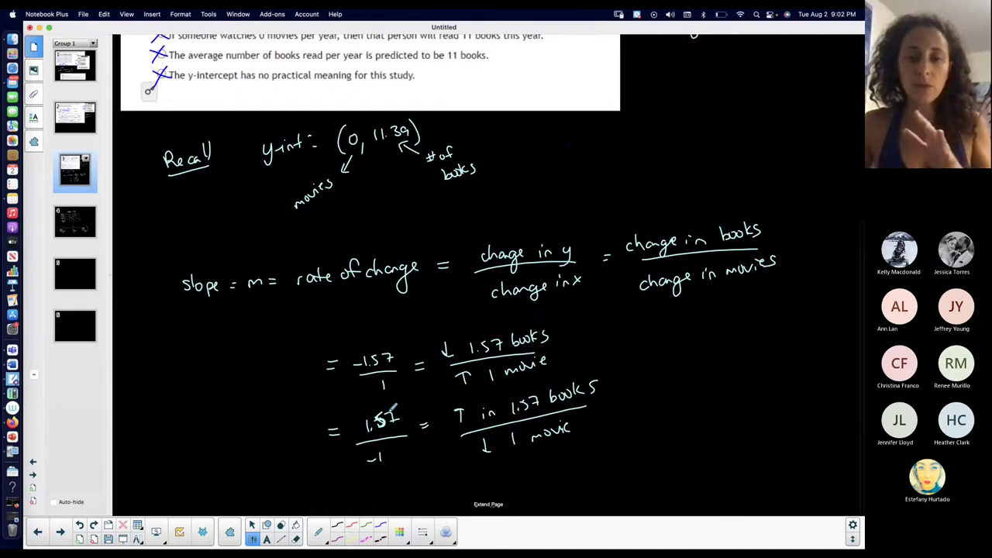
scroll(201, 101, "up", 5)
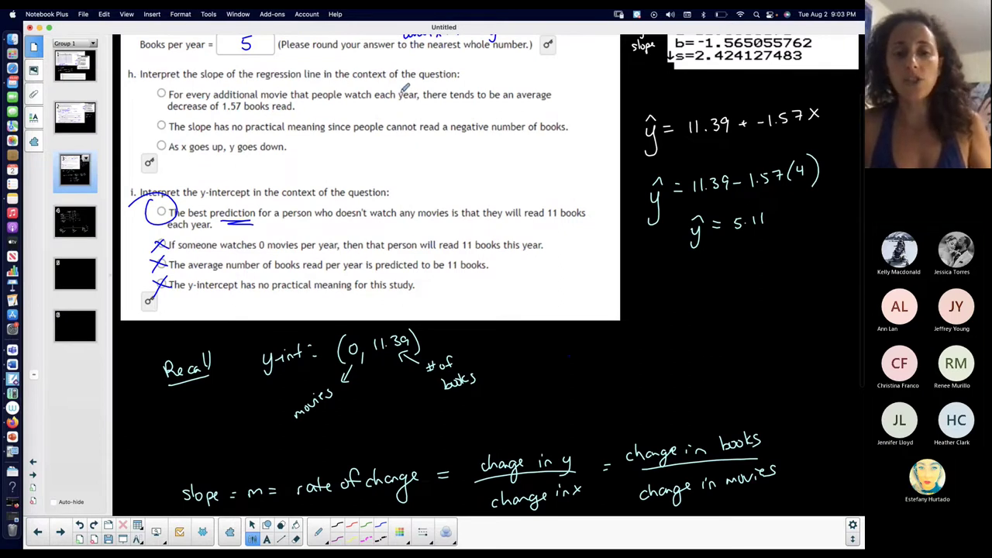
scroll(404, 88, "down", 5)
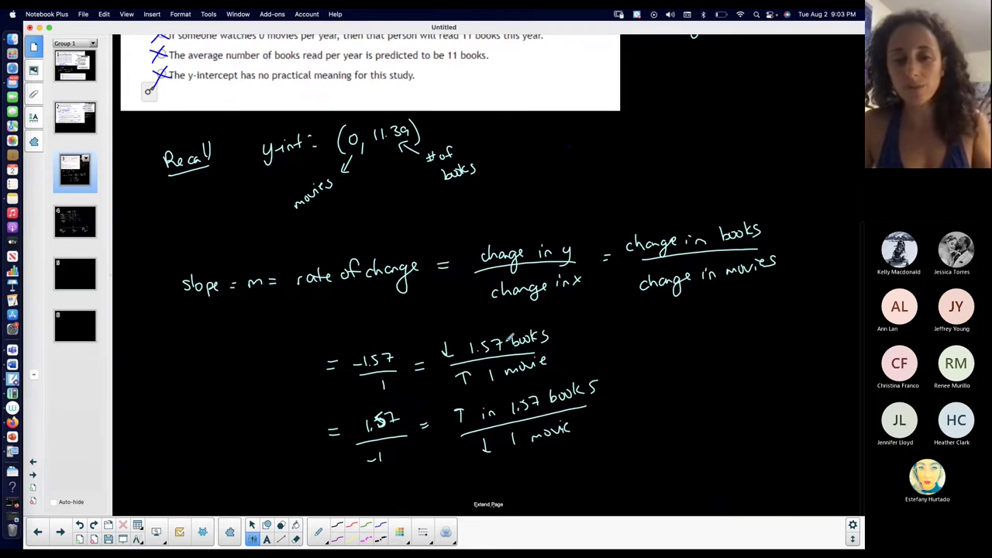
scroll(502, 341, "up", 6)
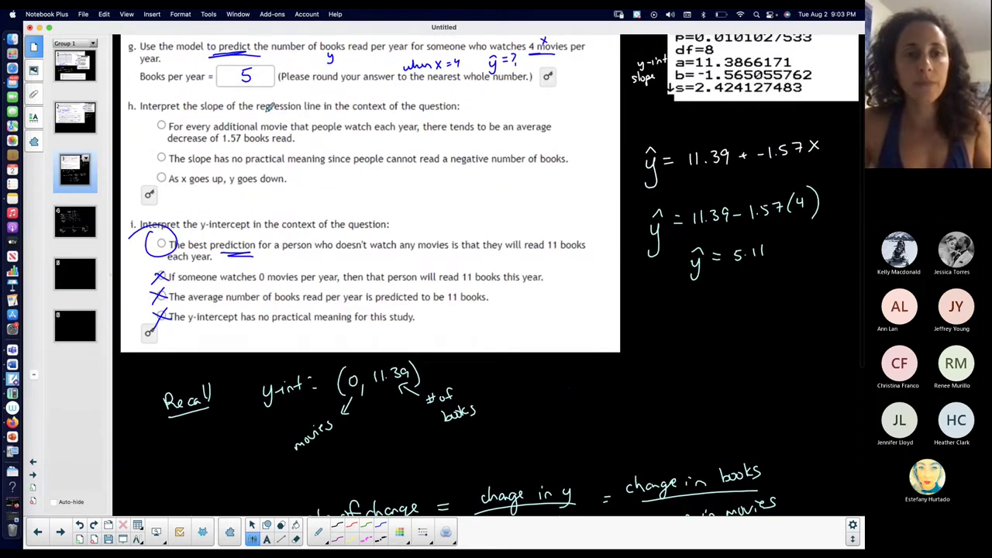
left_click_drag(224, 144, 242, 143)
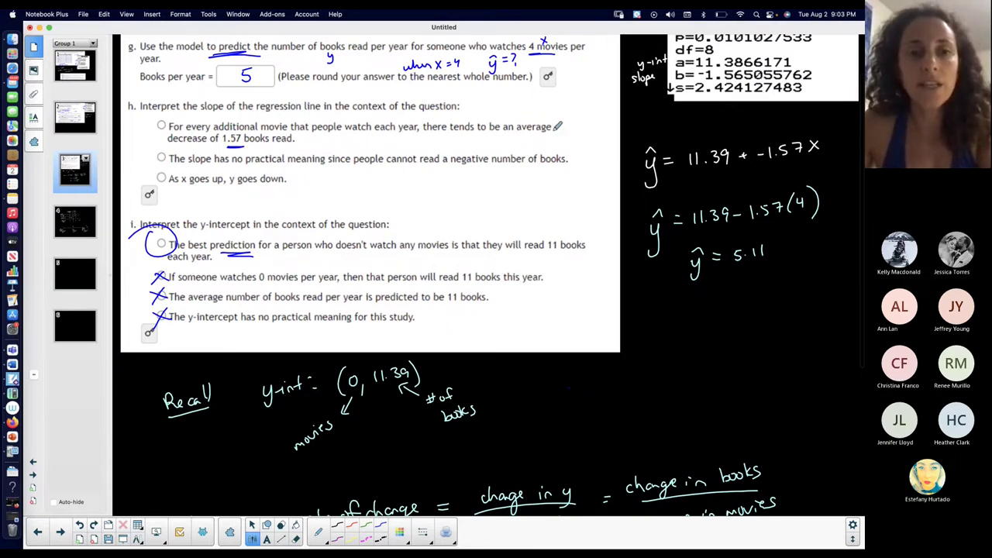
left_click_drag(169, 143, 206, 143)
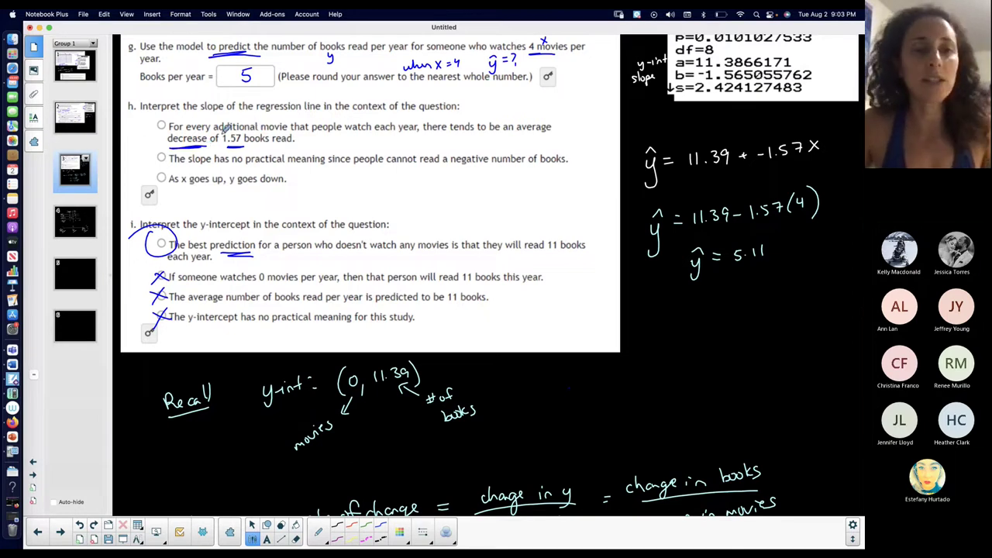
Step: In part h, cross out the last two options and circle the first option, comparing them with the slope notes
scroll(454, 439, "down", 5)
scroll(454, 439, "down", 1)
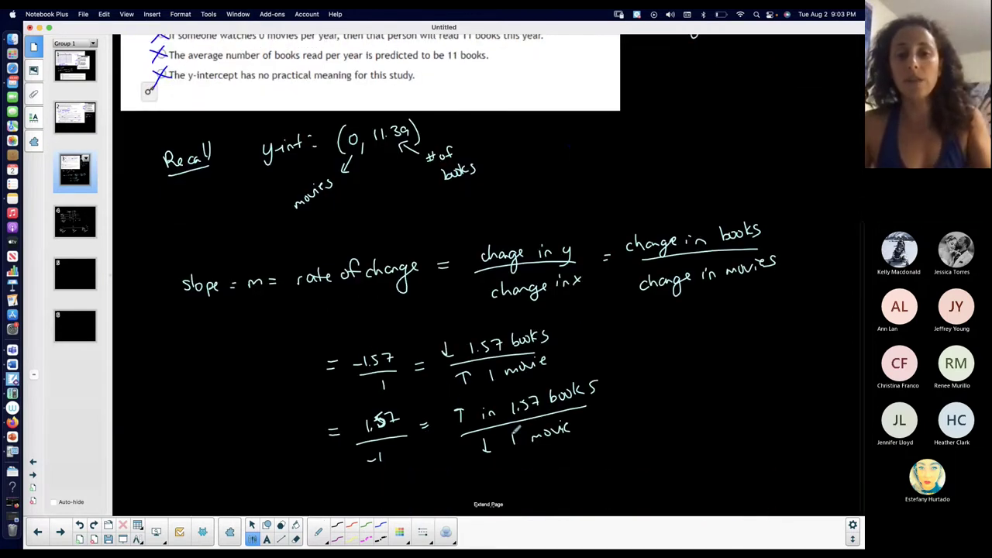
scroll(490, 345, "up", 6)
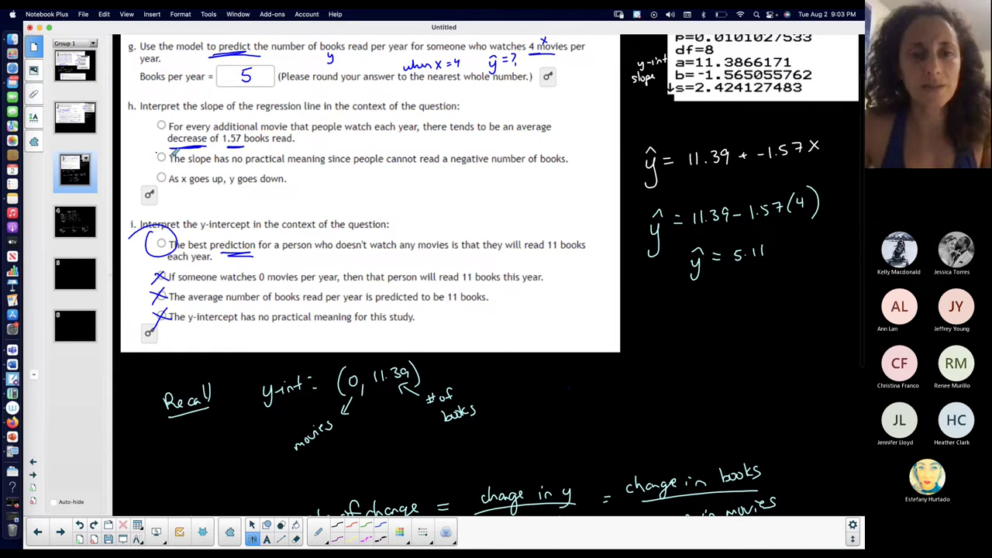
left_click_drag(157, 153, 166, 163)
mouse_move(167, 150)
left_mouse_down()
mouse_move(156, 164)
mouse_move(166, 183)
left_mouse_up()
left_click_drag(167, 172, 153, 189)
left_click_drag(130, 127, 175, 110)
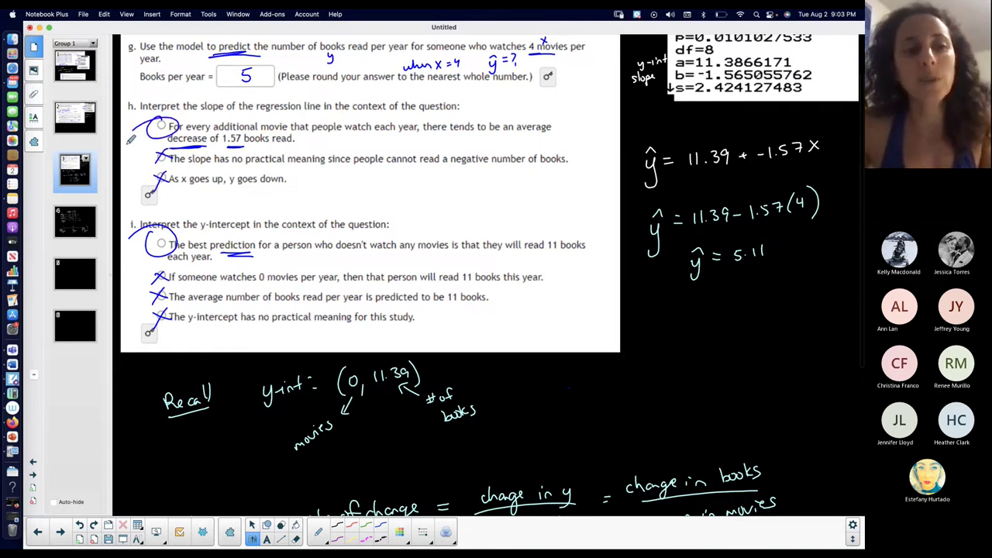
scroll(411, 380, "down", 5)
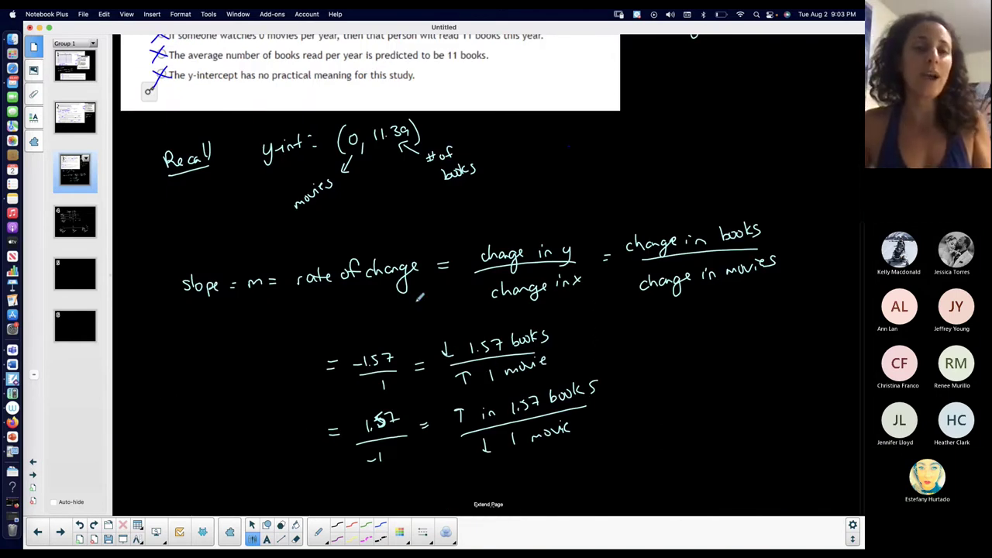
scroll(420, 296, "up", 6)
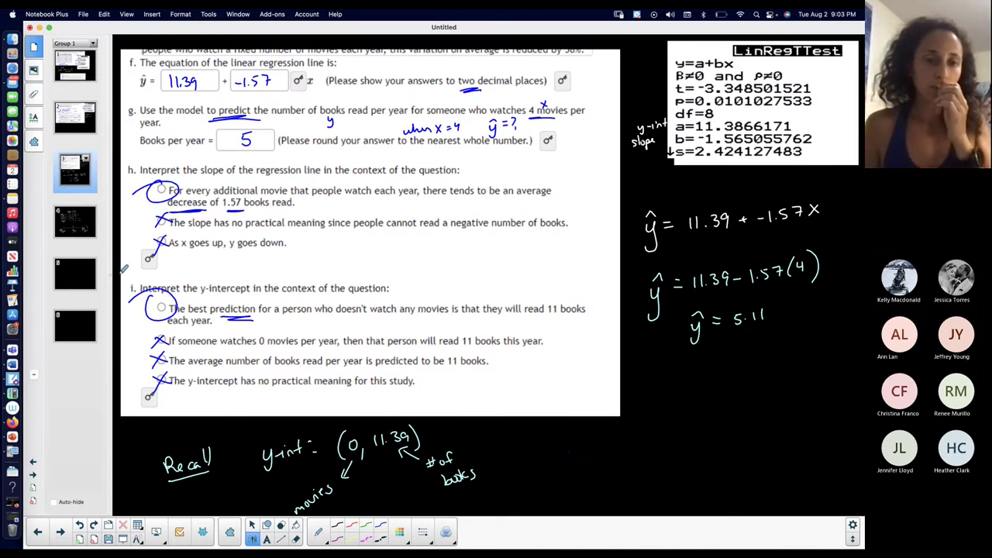
Step: Switch to Microsoft Teams, close the enlarged chat image and open the meeting's additional options
key("super+Tab")
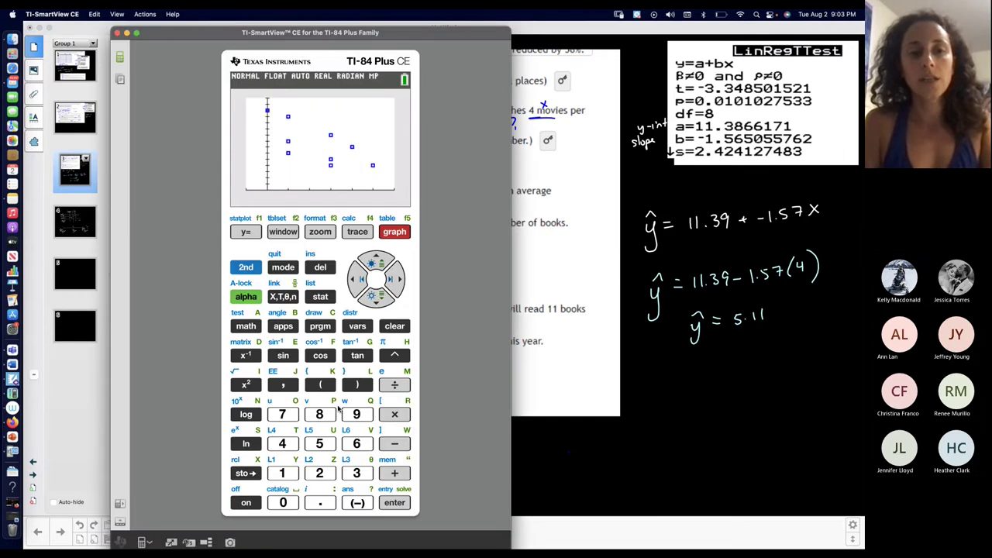
key("super+Tab")
key("super+Tab")
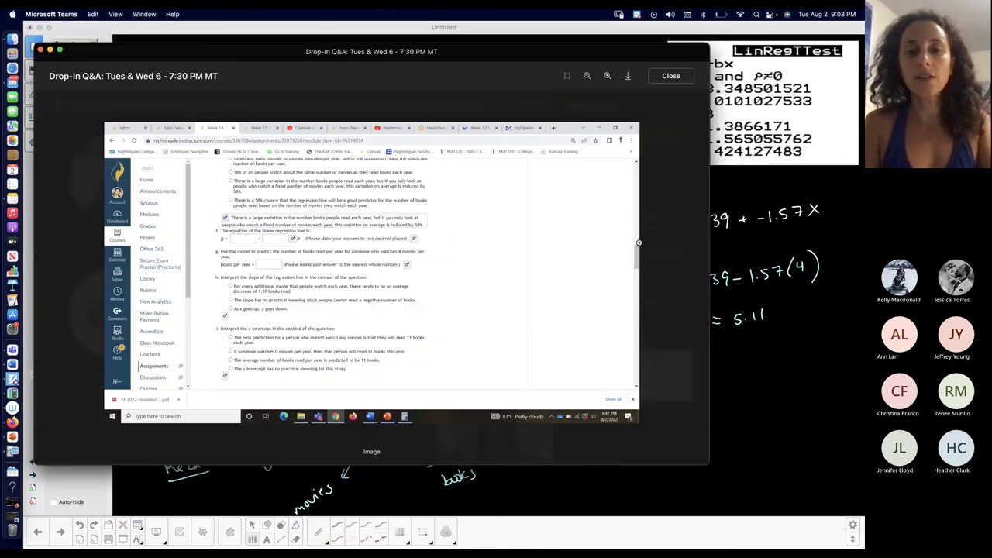
left_click(670, 77)
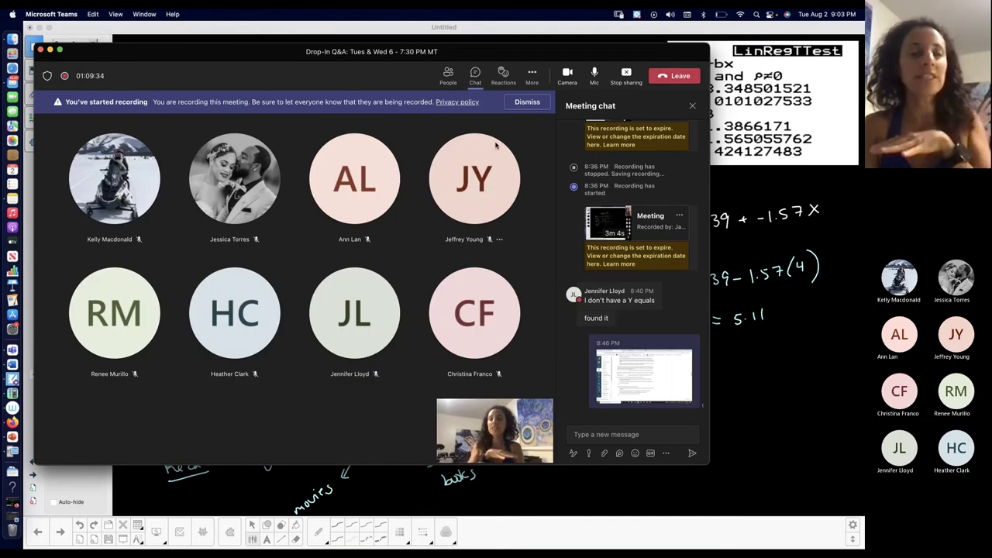
left_click(535, 75)
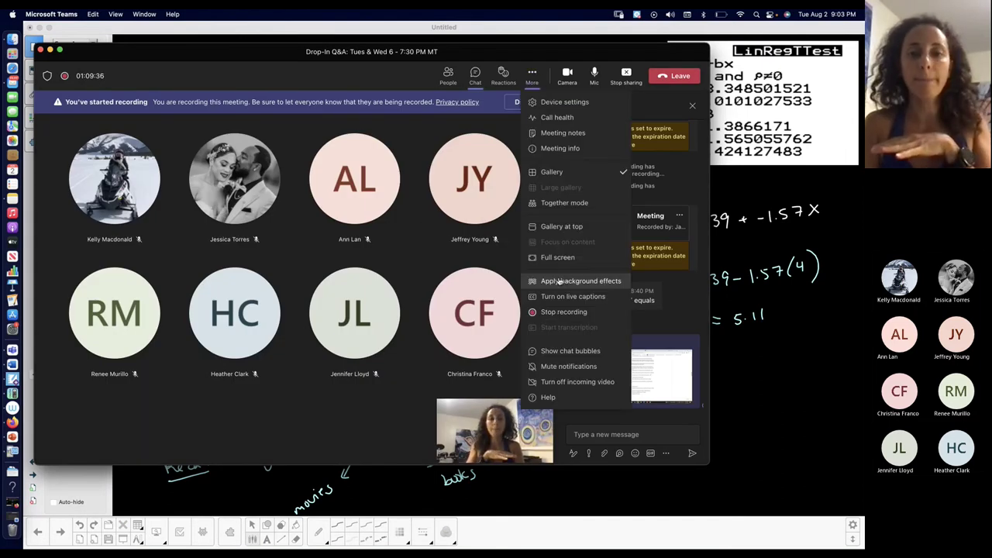